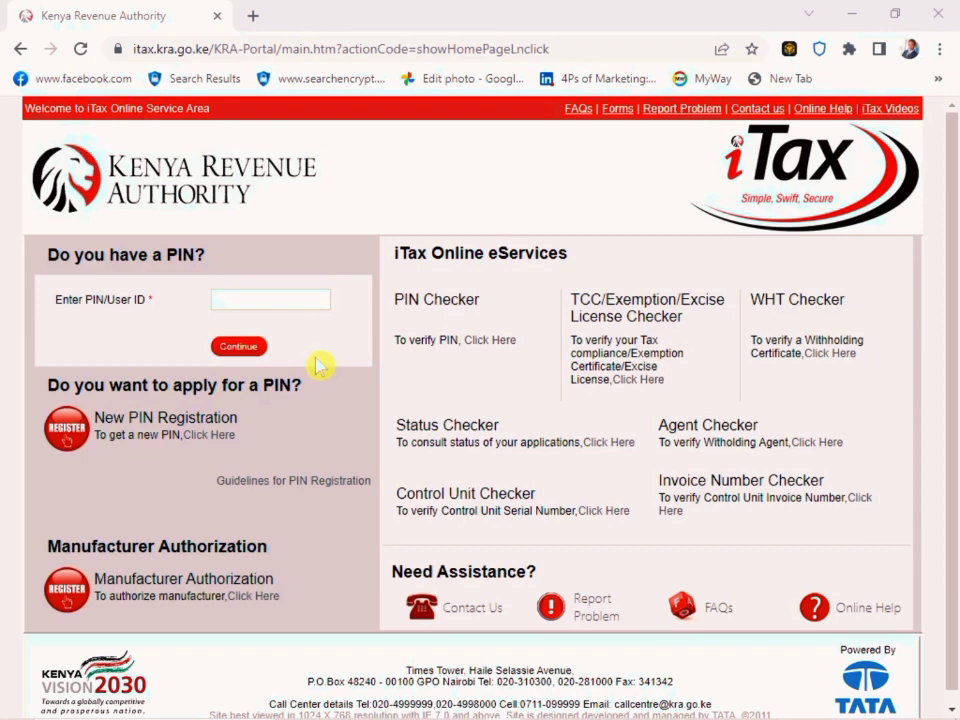
Enter the taxpayer's PIN as the user ID and continue to the password form
click(273, 301)
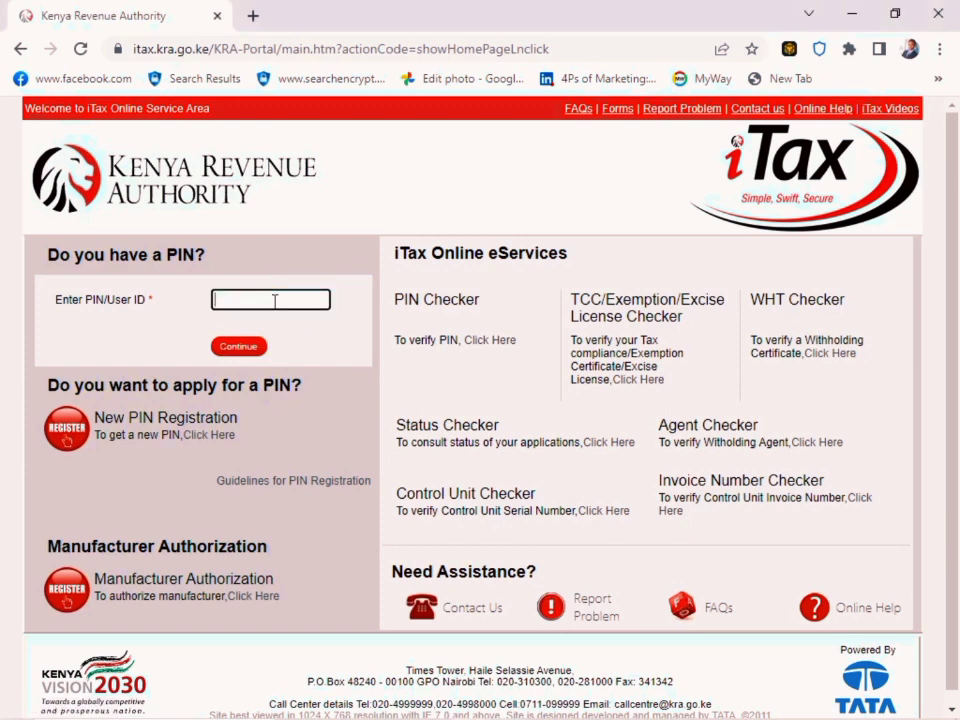
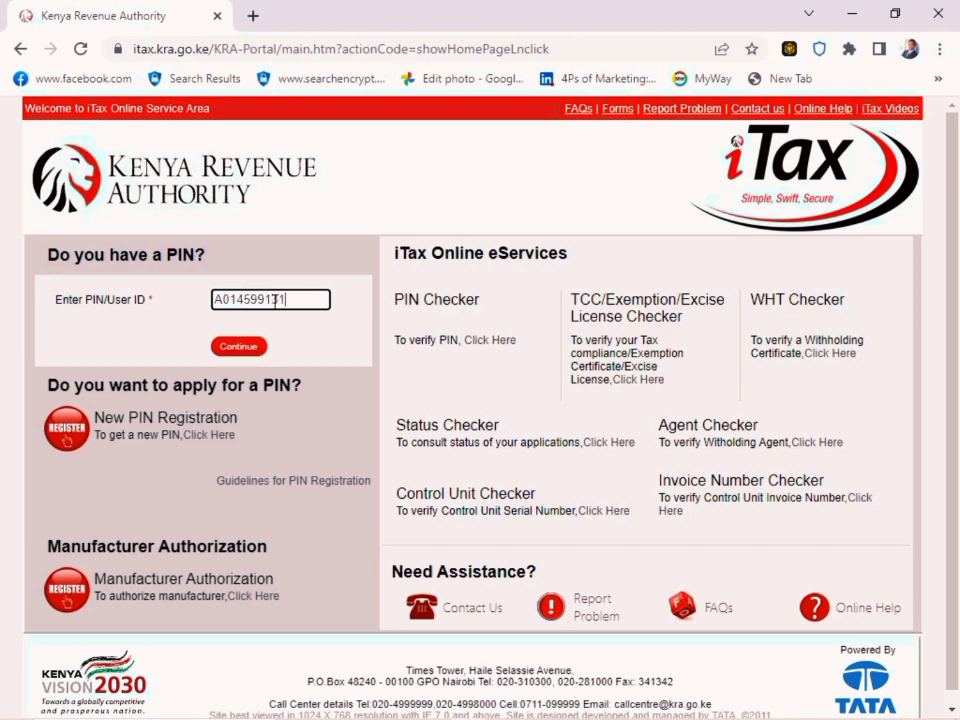
click(229, 346)
Enter the account password, answer the security stamp sum and log in to the taxpayer account
click(244, 364)
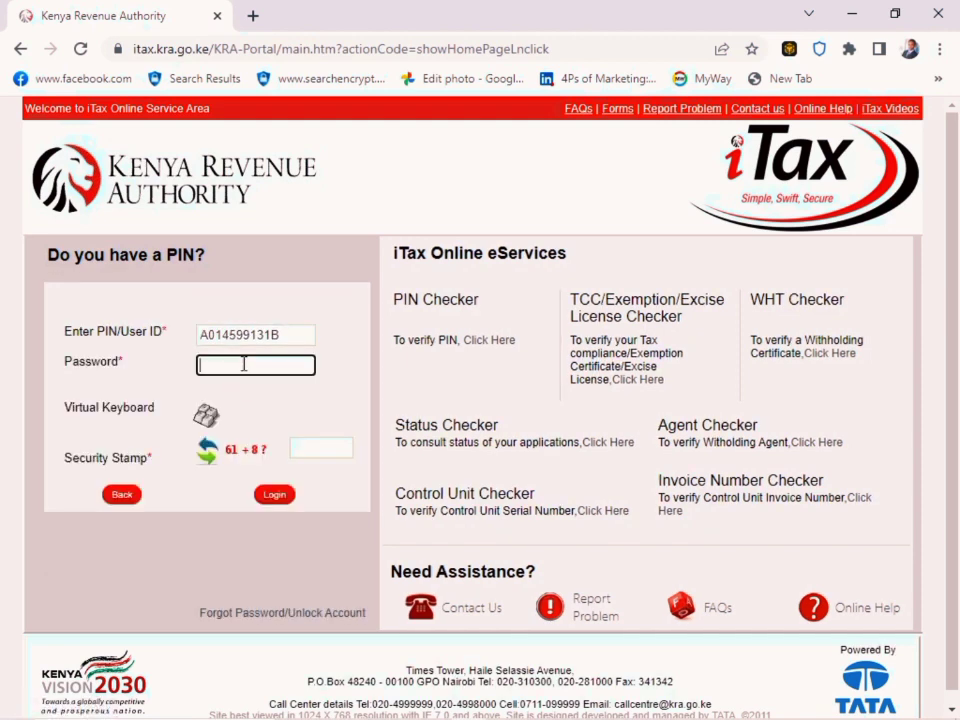
text(••••••••••)
click(305, 455)
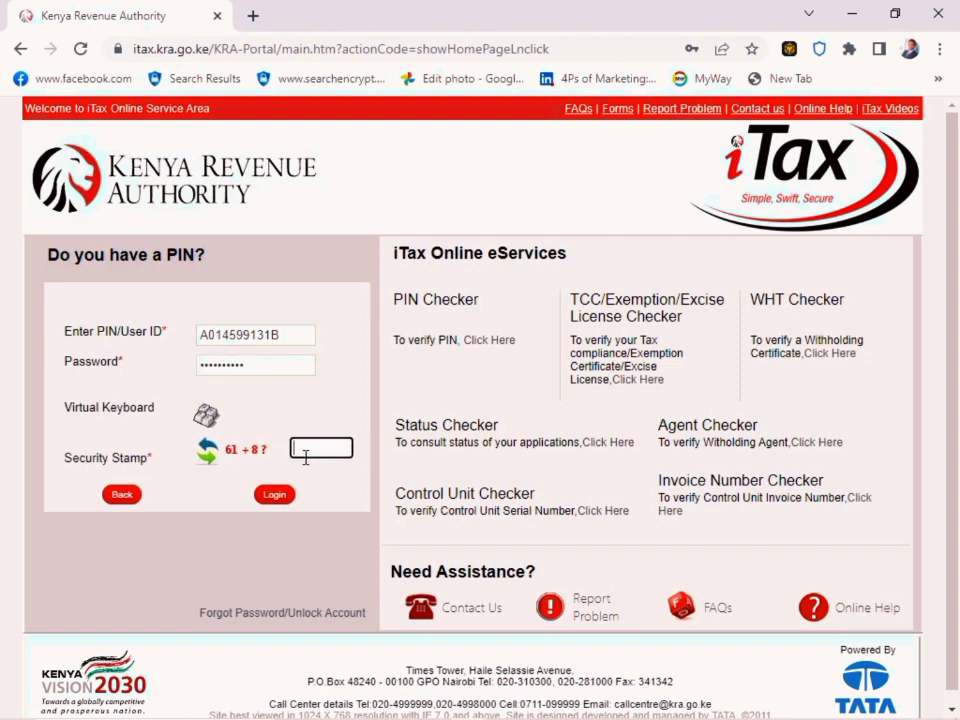
text(69)
click(273, 495)
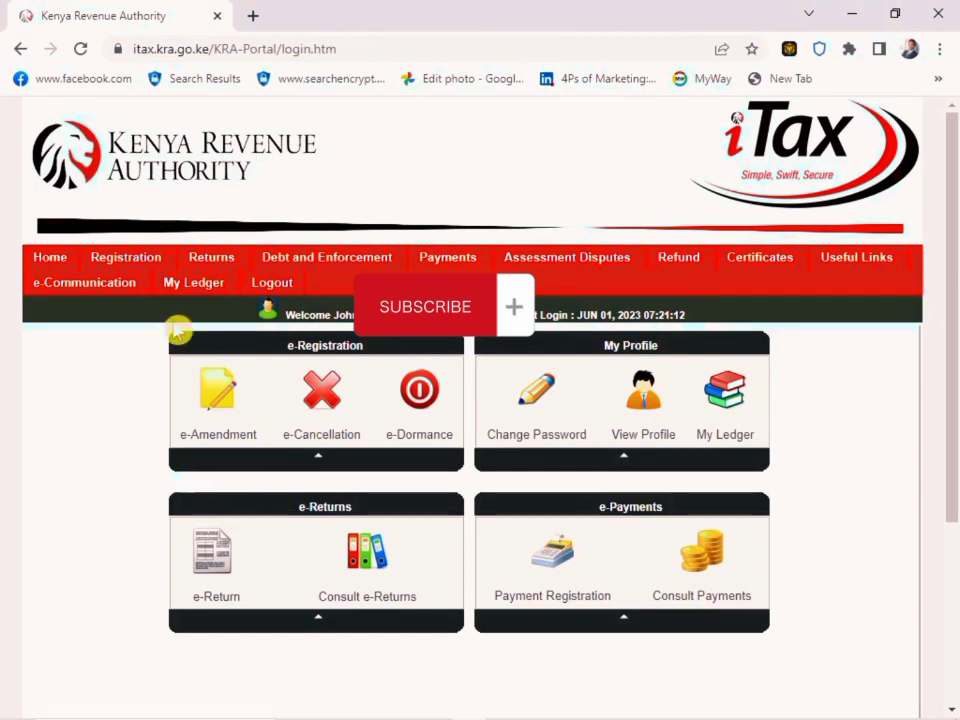
Start filing a return with Income Tax - Resident Individual as the tax obligation and proceed to its form page
mouse_move(209, 273)
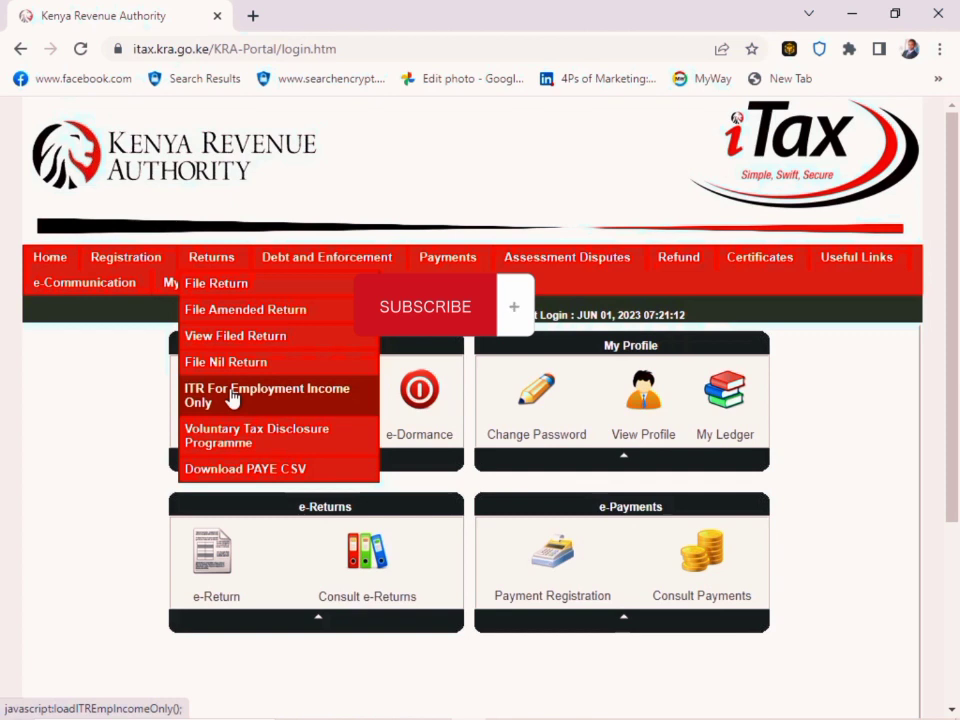
click(278, 287)
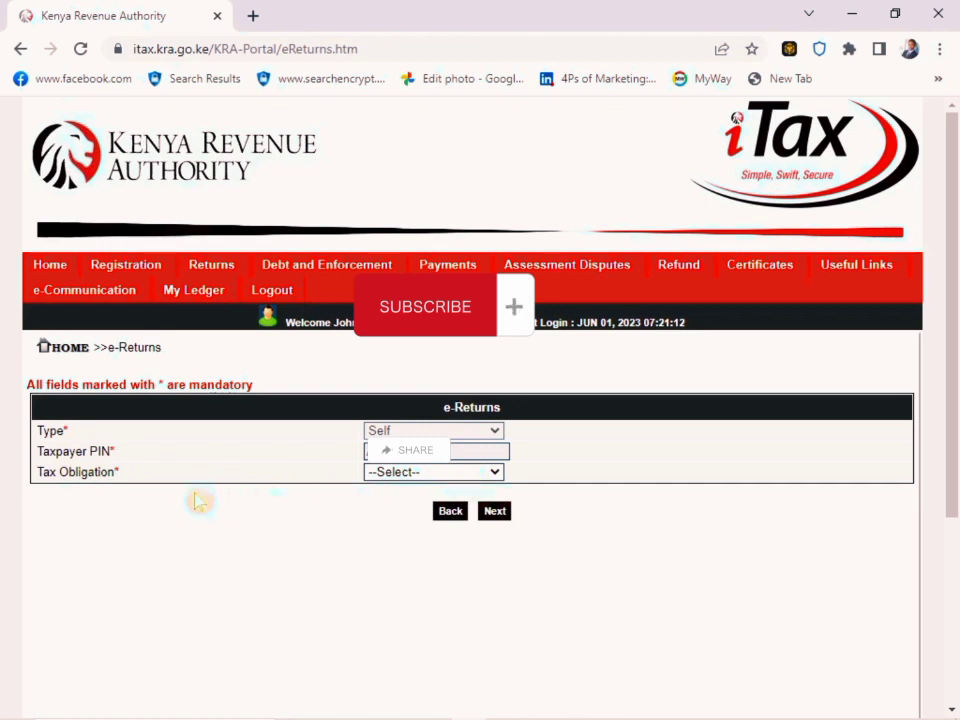
click(489, 476)
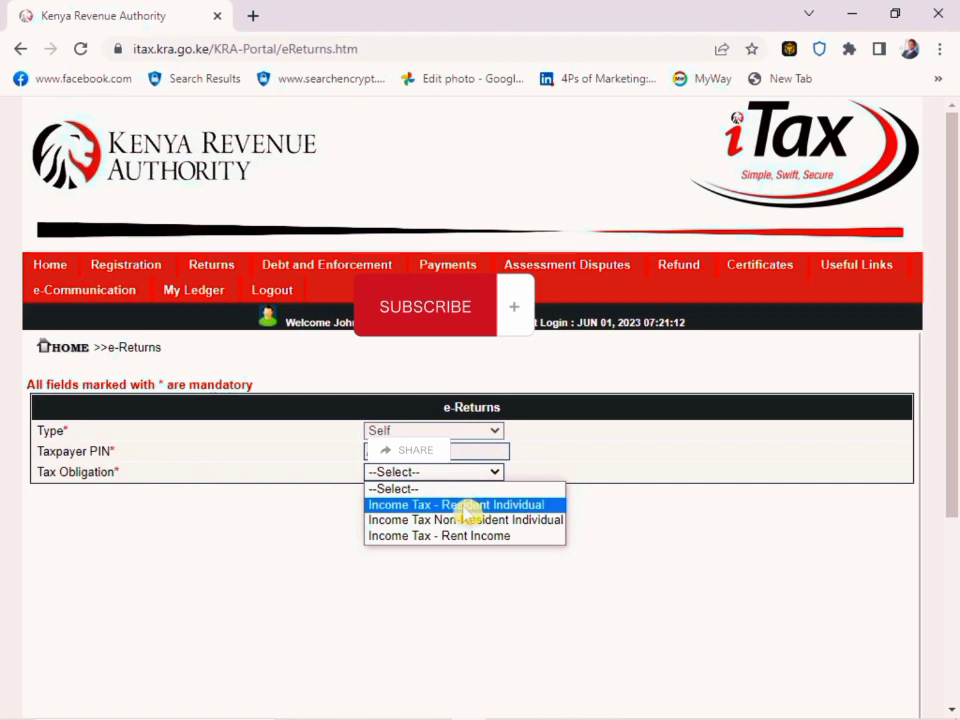
click(519, 506)
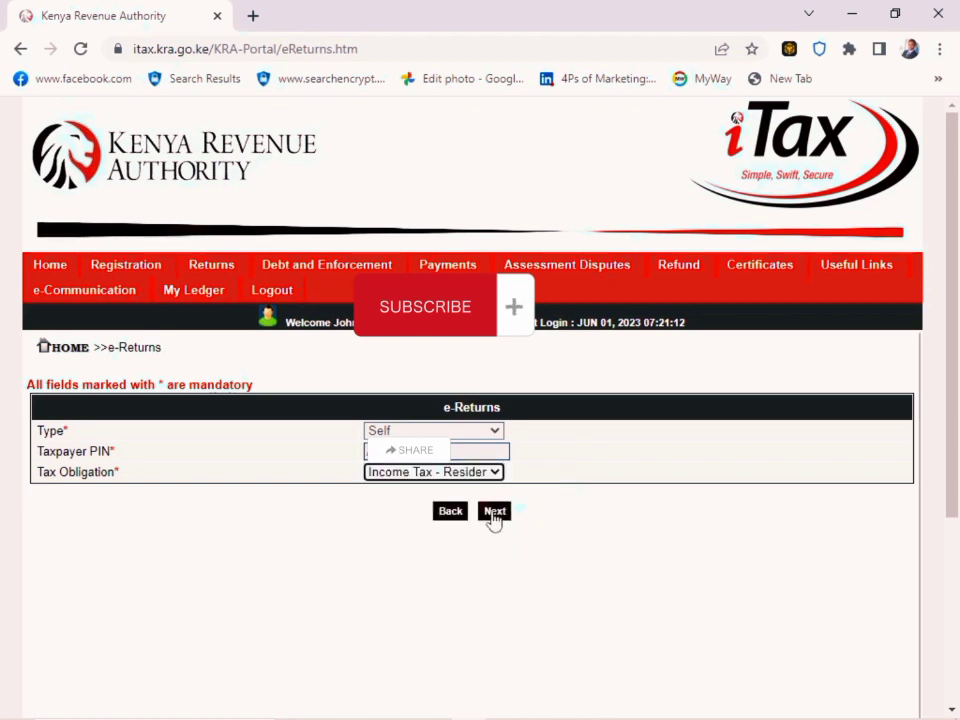
click(493, 512)
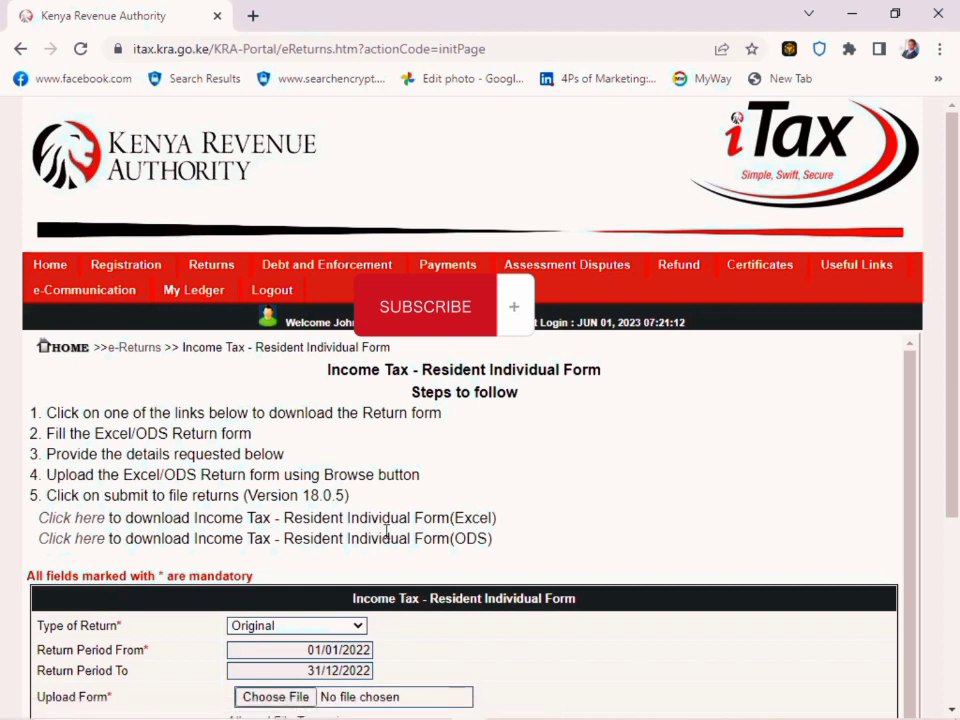
Examine the Excel and ODS download options, the return period and upload fields, and the terms and conditions
drag(456, 524, 464, 527)
drag(458, 546, 496, 555)
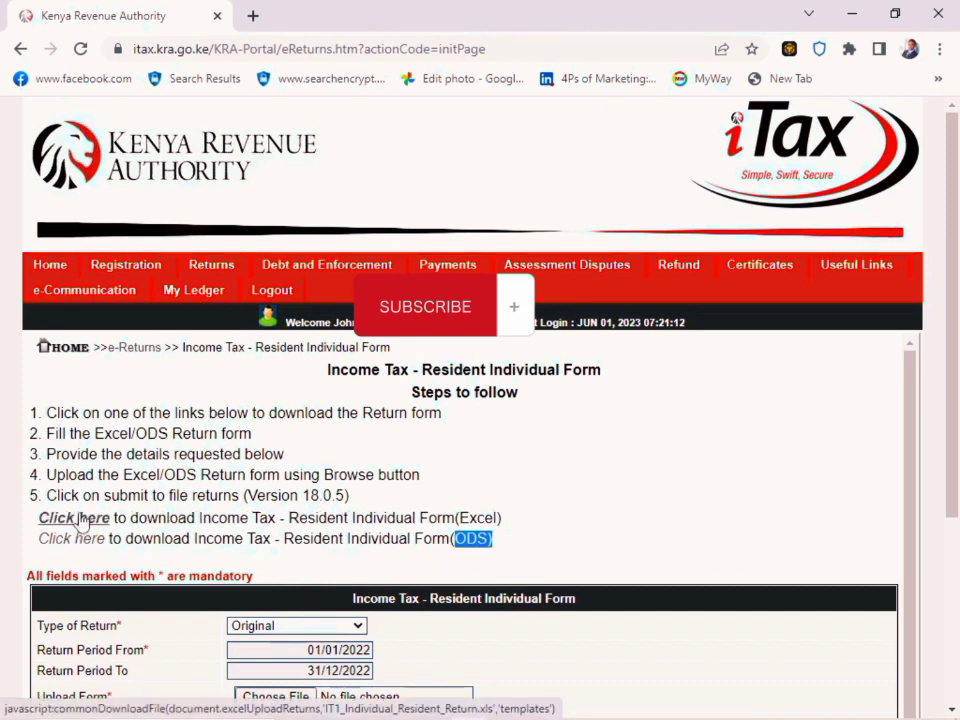
scroll(80, 520, down, 2)
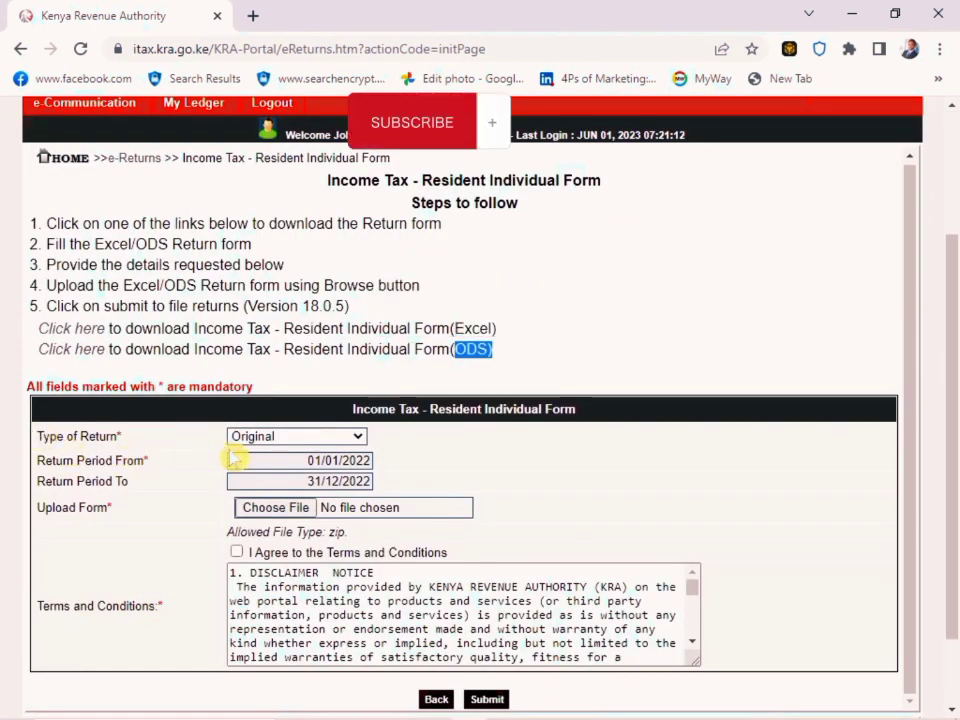
scroll(460, 600, down, 1)
scroll(460, 600, up, 3)
scroll(797, 615, down, 1)
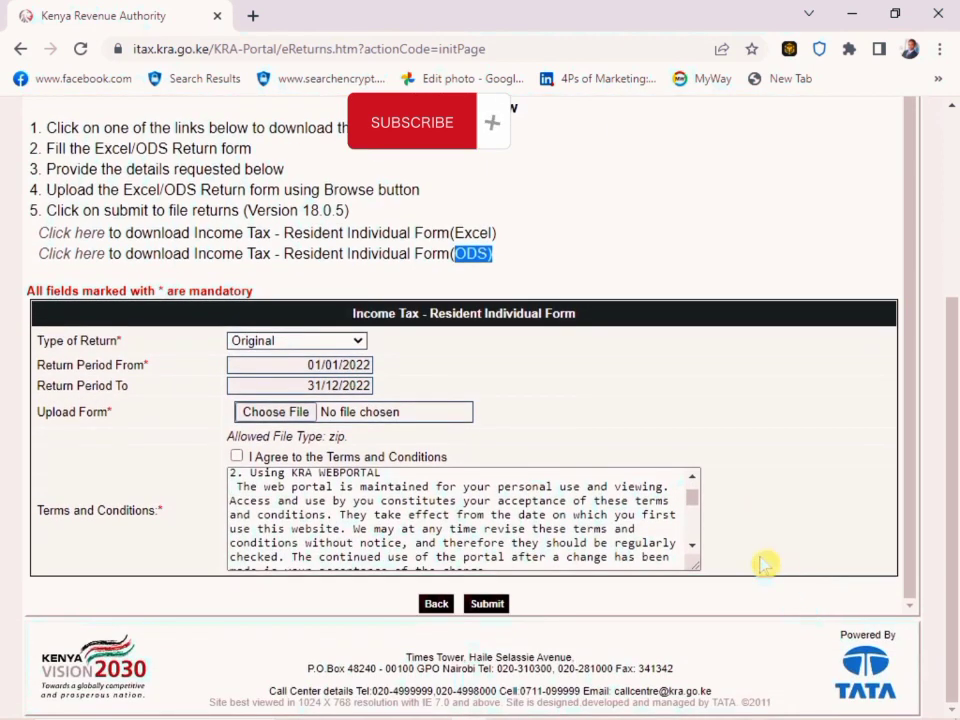
scroll(268, 523, up, 2)
scroll(253, 437, up, 1)
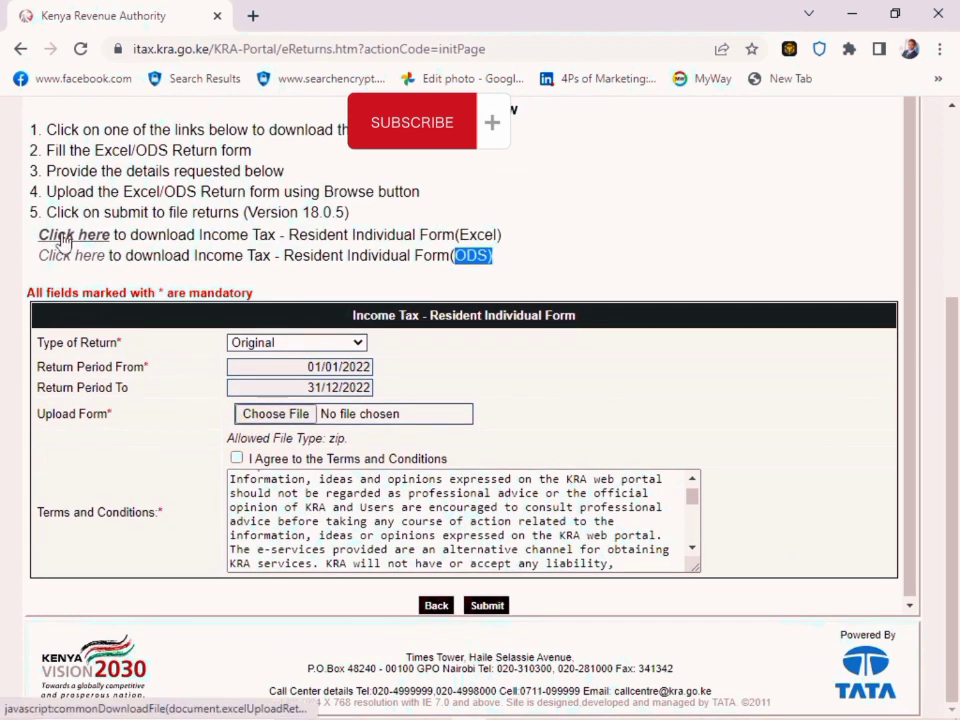
scroll(63, 240, up, 1)
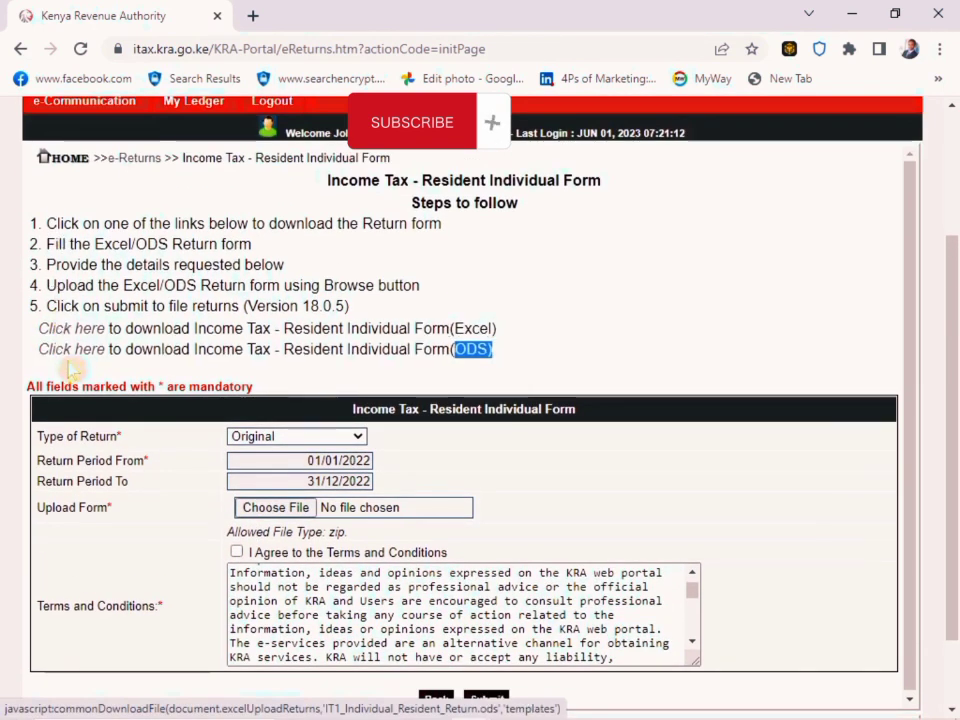
Download the Excel version of the Resident Individual return form and show the zip file in its folder
click(82, 336)
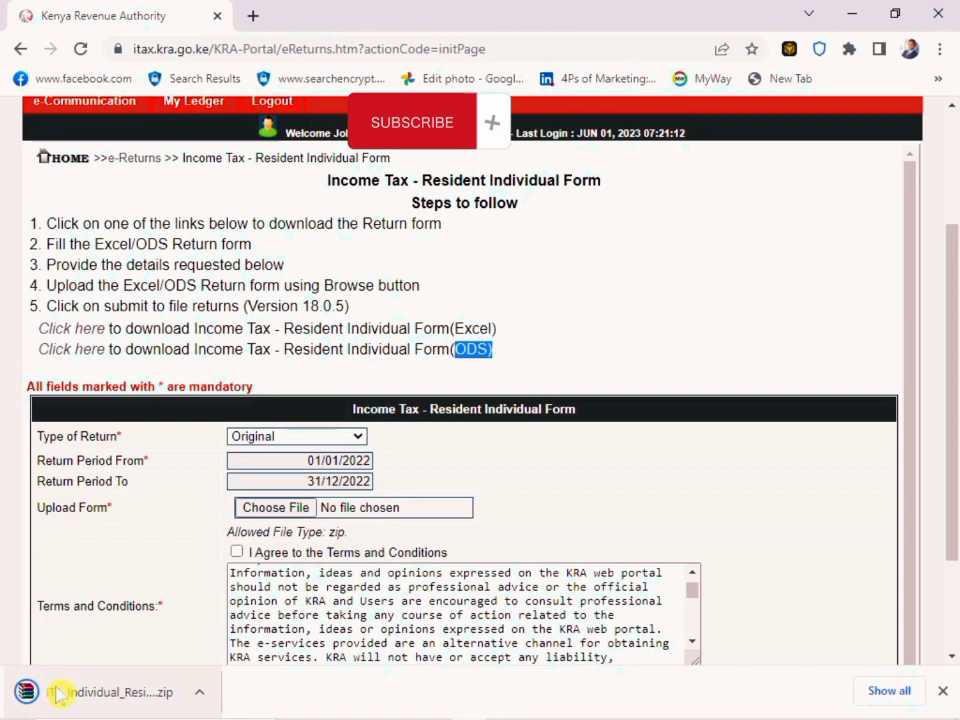
click(198, 700)
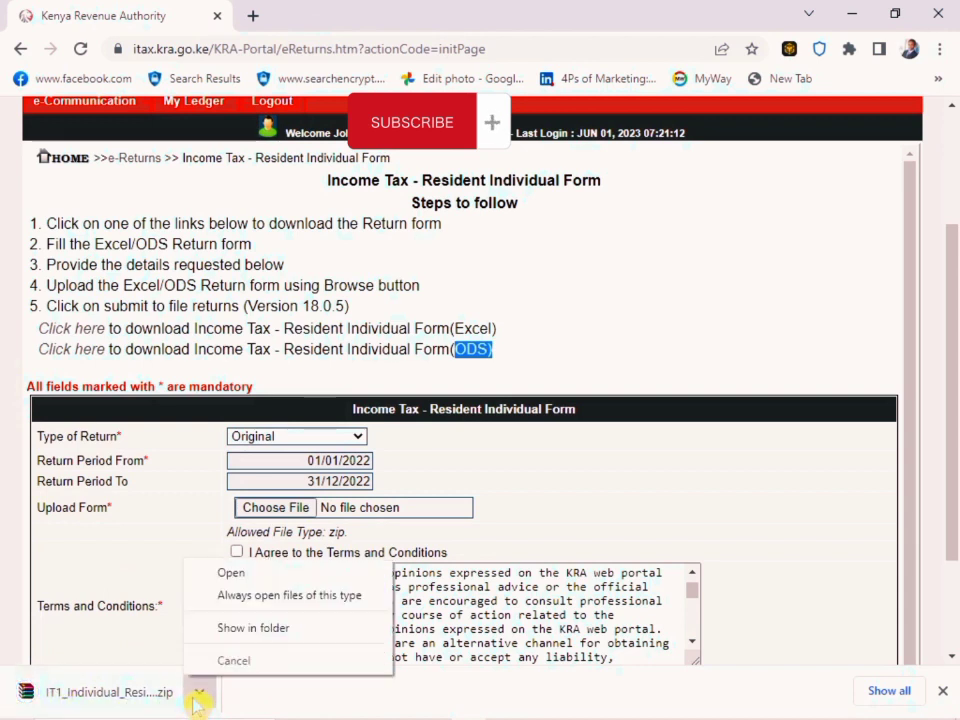
click(272, 630)
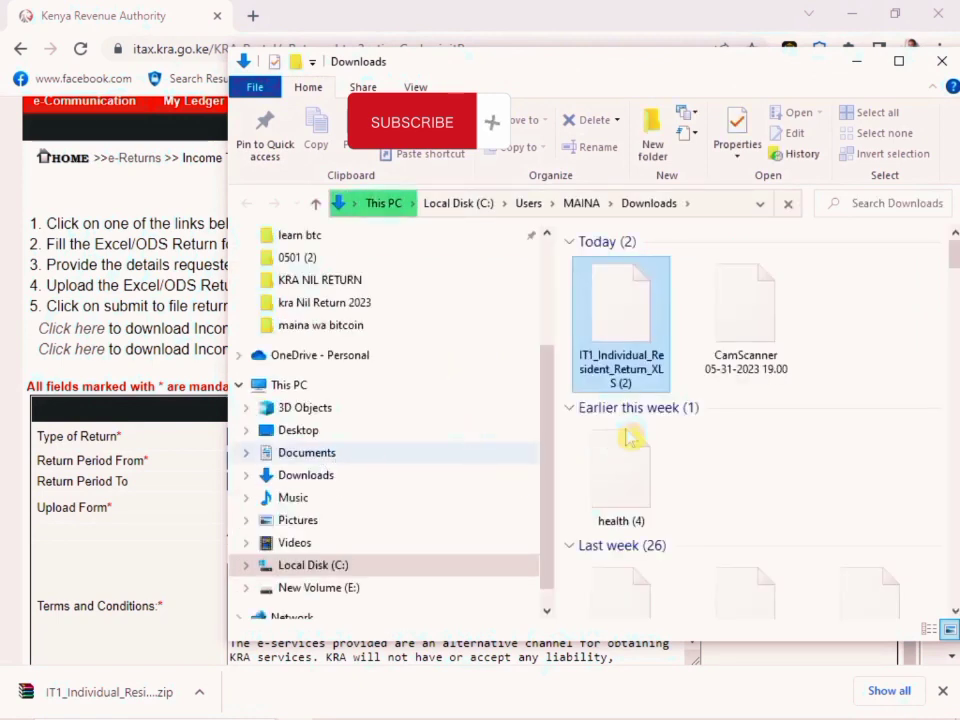
Open the downloaded IT1_Individual_Resident_Return_XLS archive in WinRAR, dismiss the licence reminder and open the Excel workbook inside
double_click(622, 320)
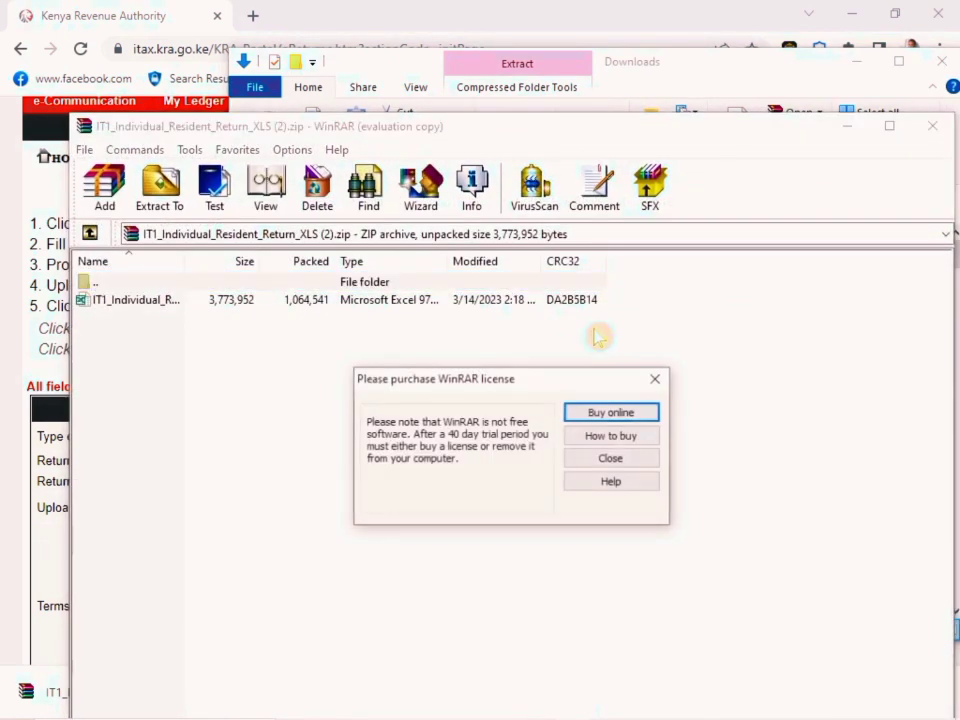
click(654, 378)
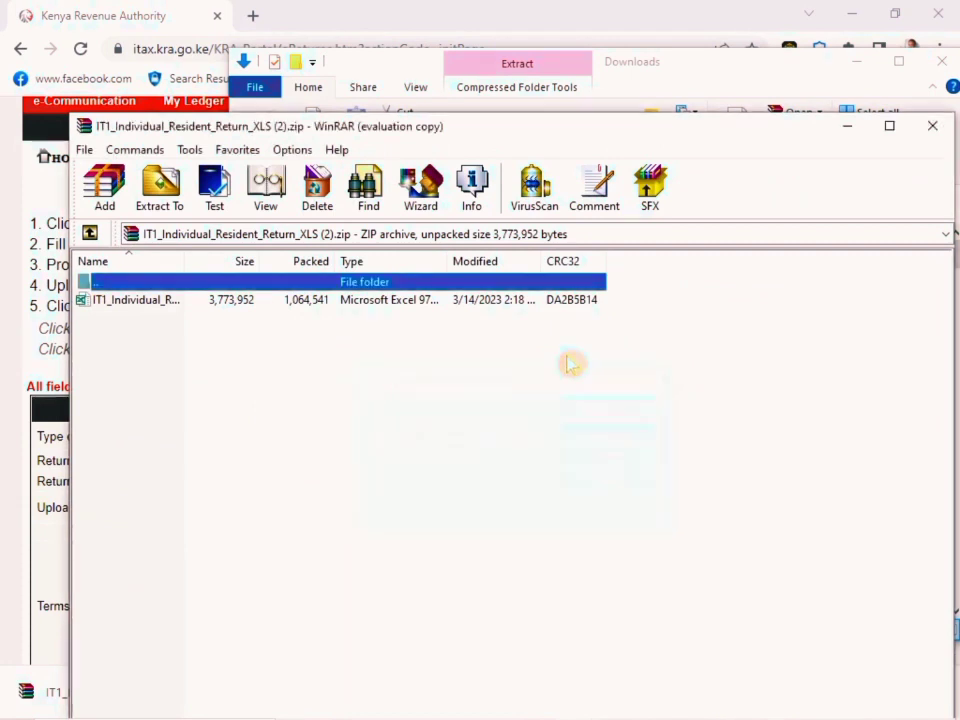
click(420, 305)
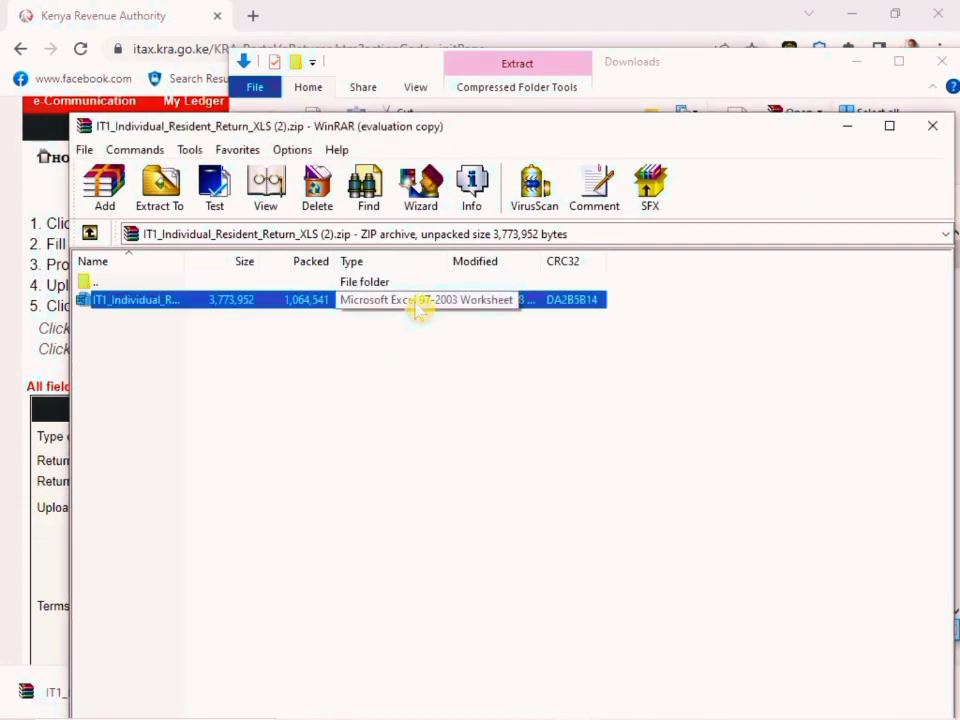
double_click(420, 306)
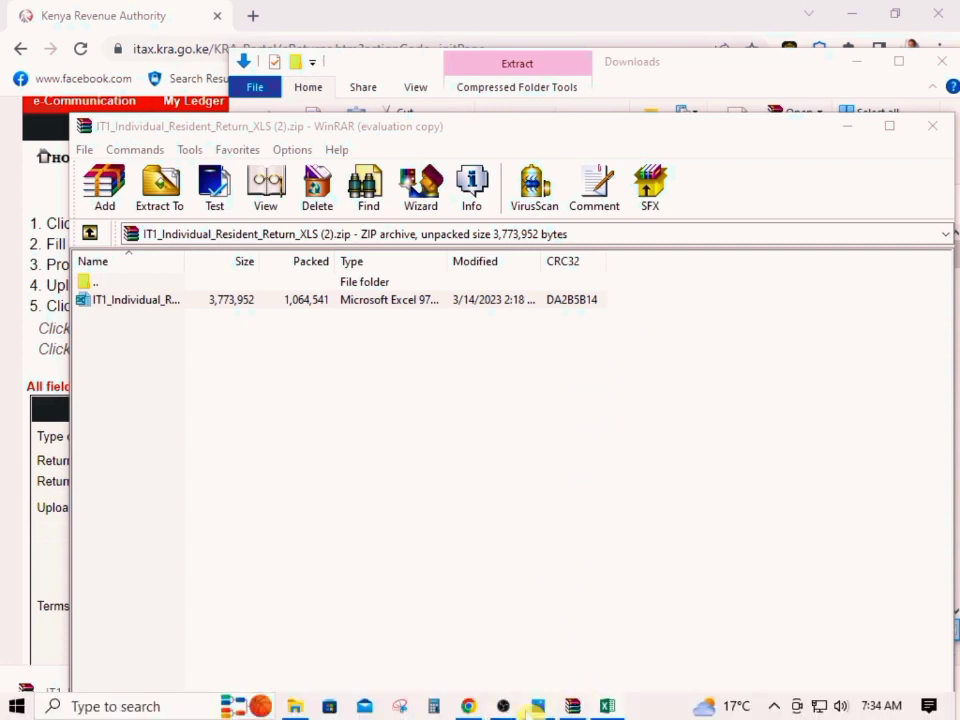
Switch to the scanned P9A tax deduction card in the image viewer, examine its PIN fields and go to the Excel workbook
click(541, 707)
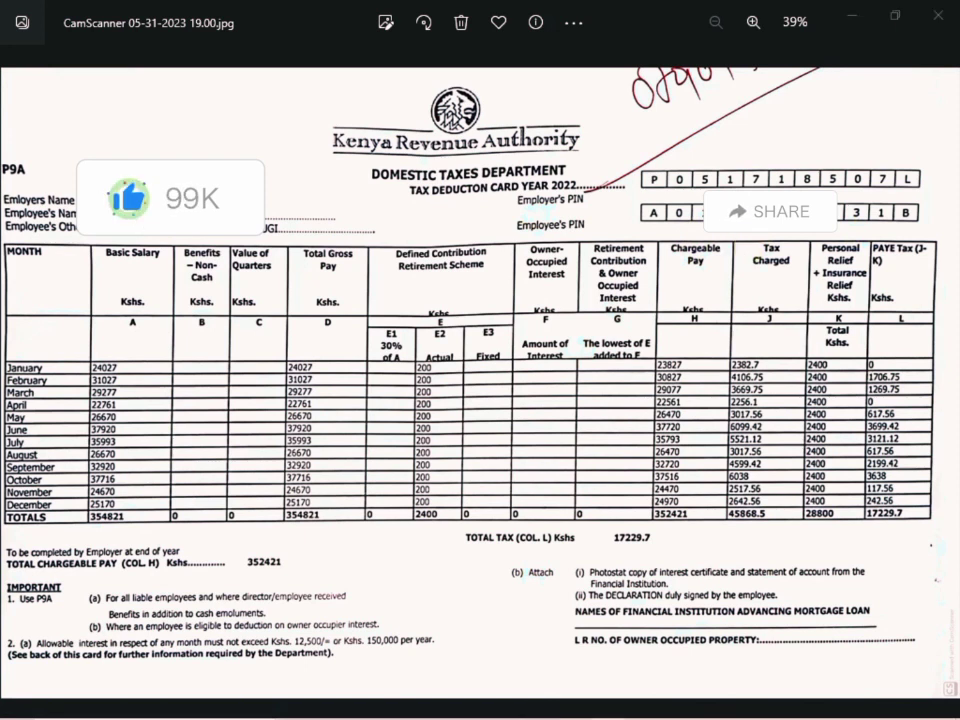
drag(959, 125, 607, 181)
click(806, 182)
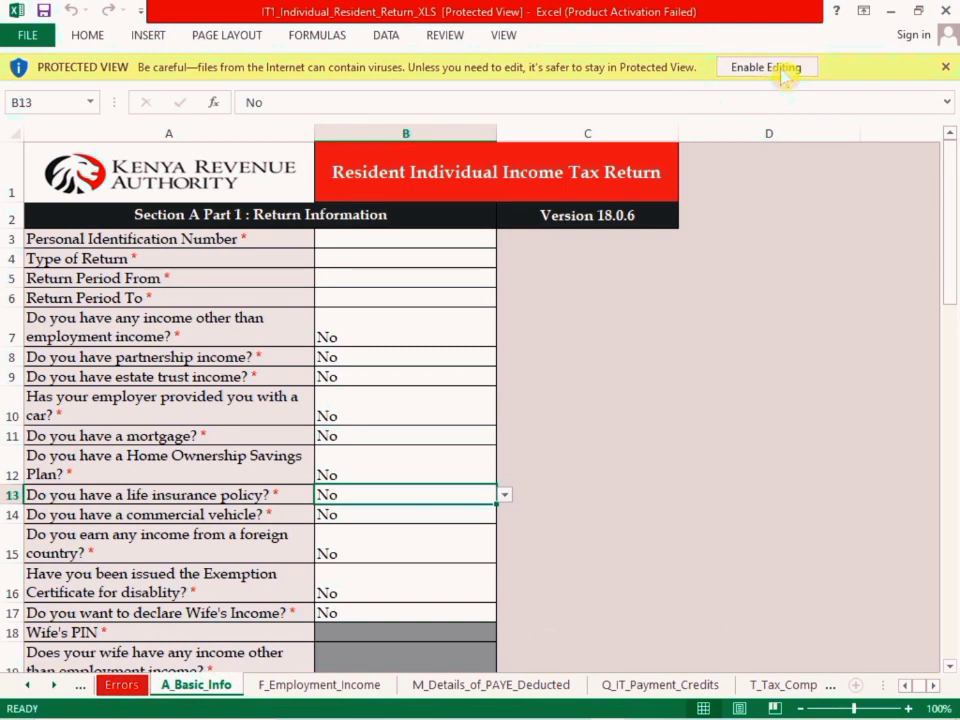
Enable editing of the return workbook and dismiss the cut-and-paste notice and the Visual Basic error
click(780, 68)
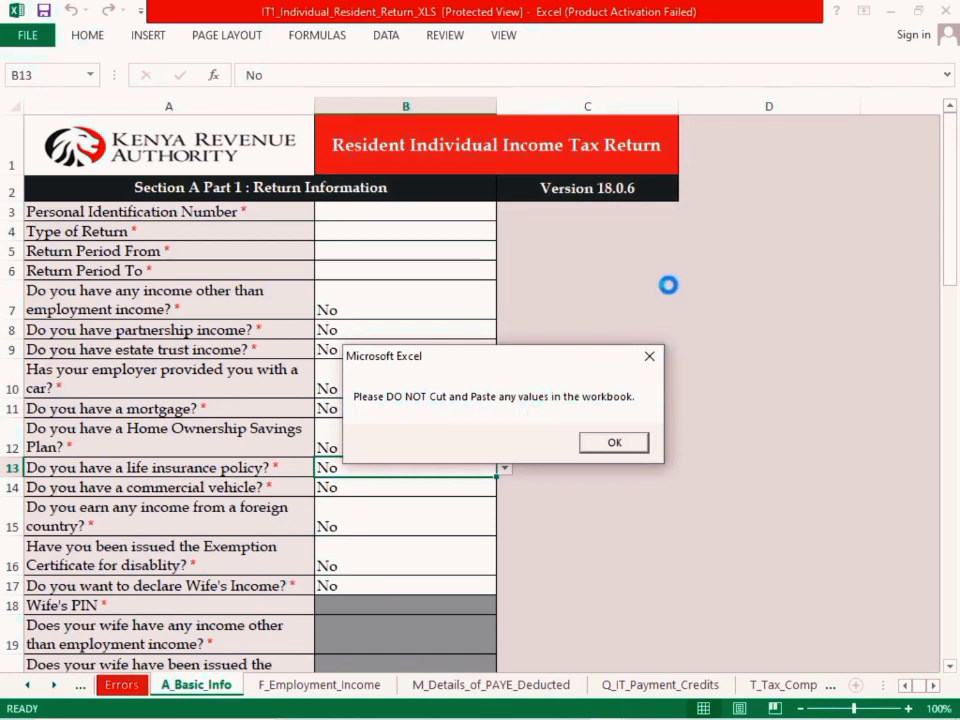
click(648, 358)
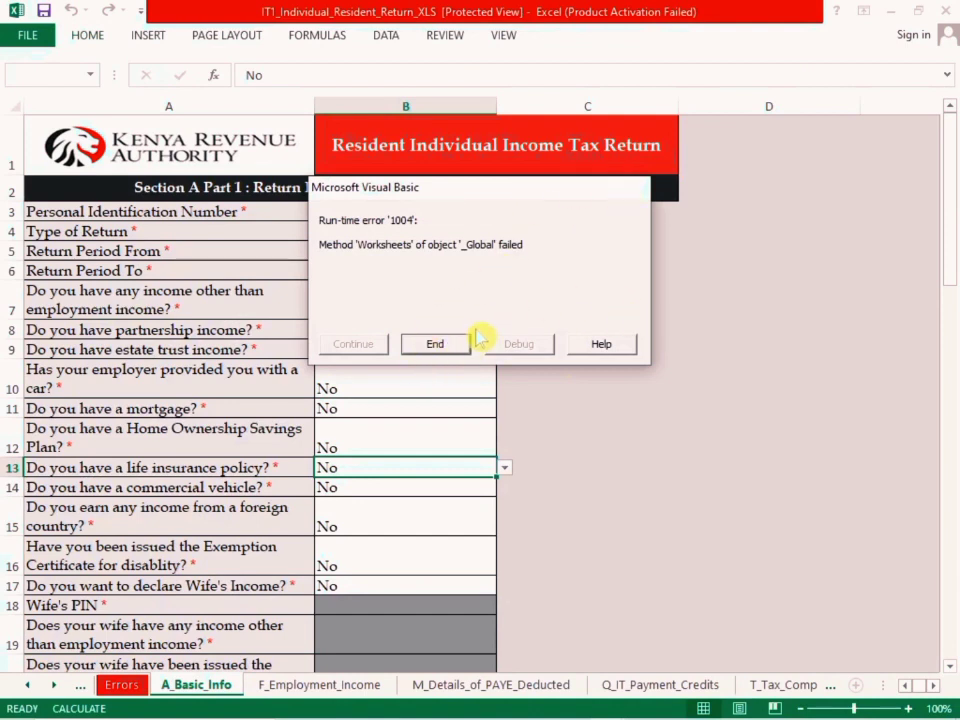
click(420, 346)
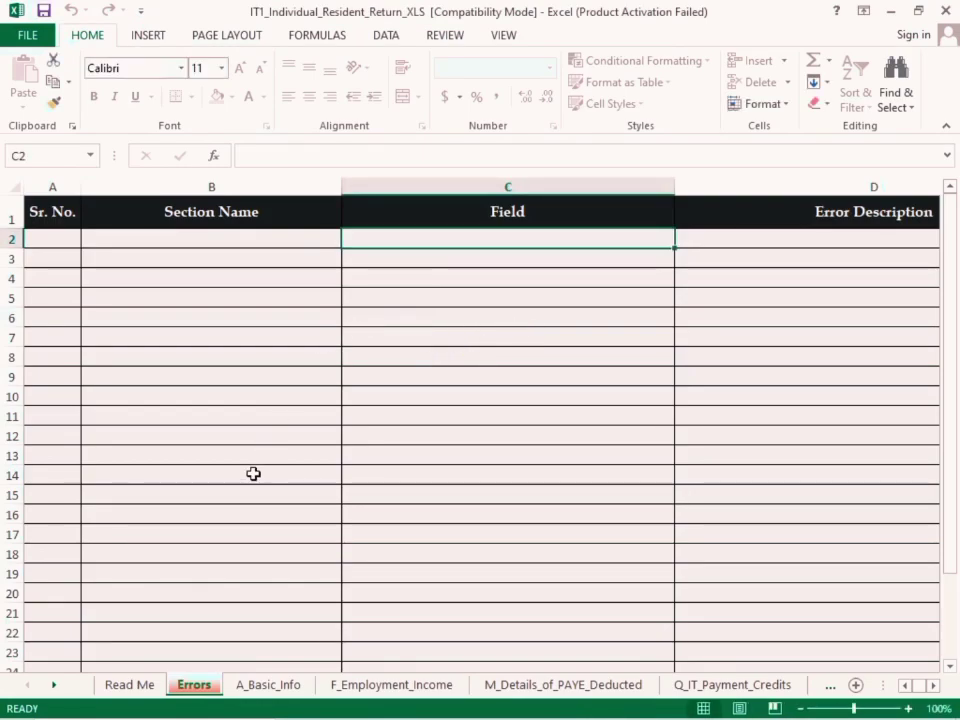
Open the A_Basic_Info sheet and enter the taxpayer's PIN as the Personal Identification Number in the return information
click(288, 686)
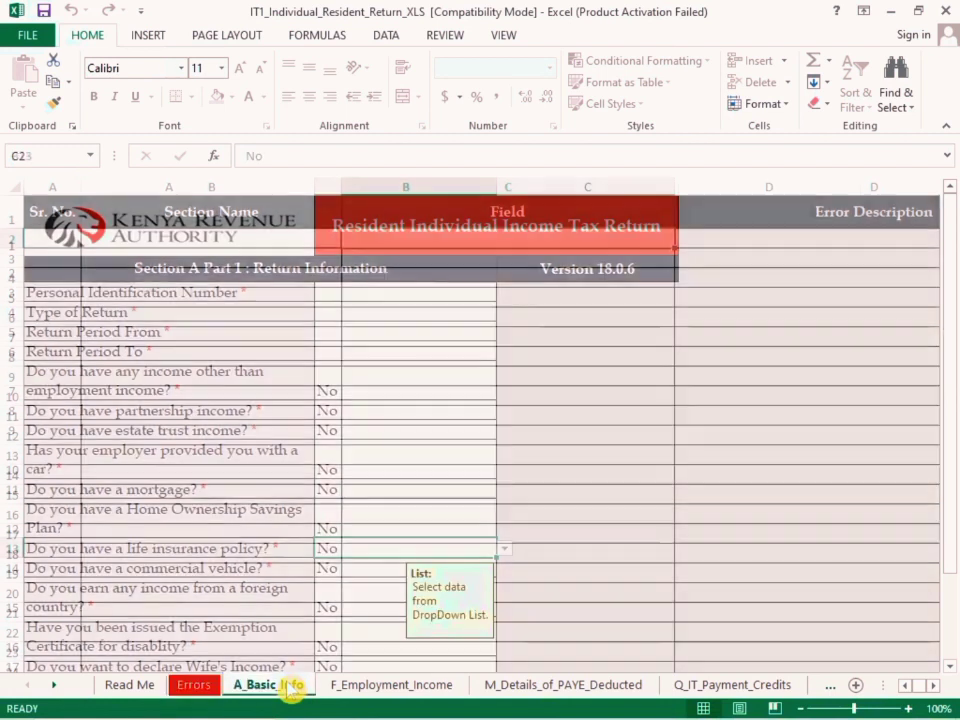
click(383, 291)
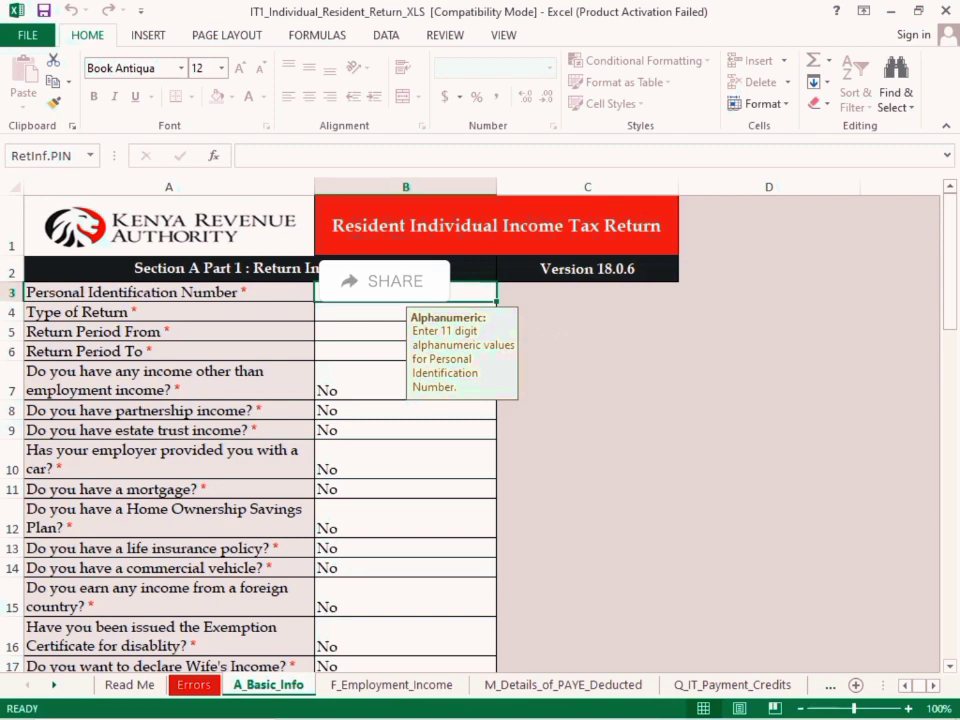
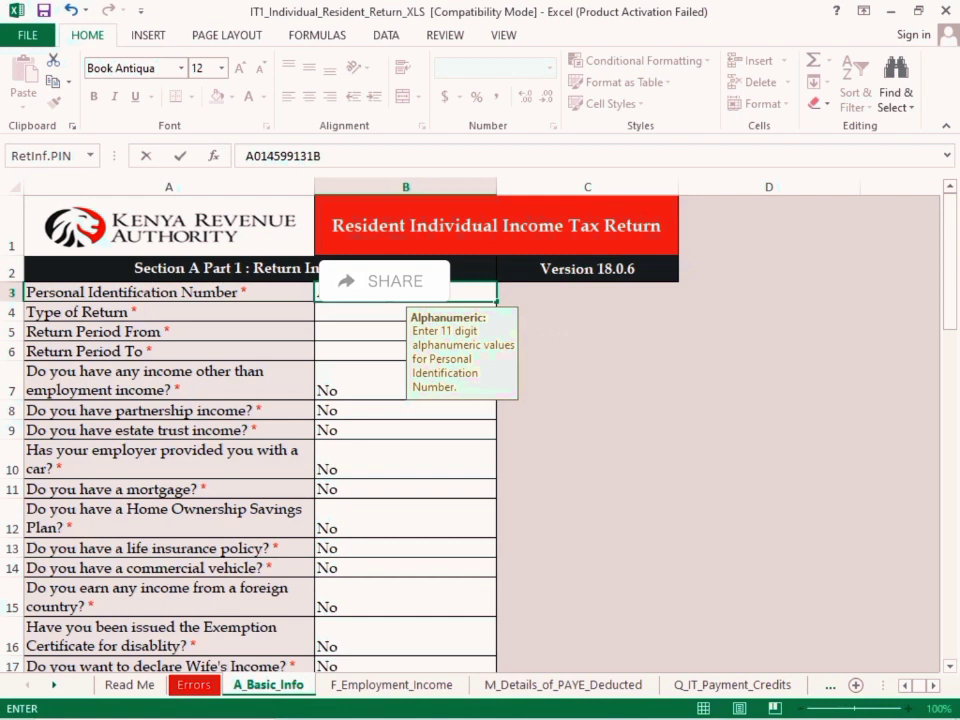
Check the employee's PIN on the scanned P9A card, return to the Excel workbook and commit the PIN entry, moving to Type of Return
mouse_move(536, 717)
click(538, 707)
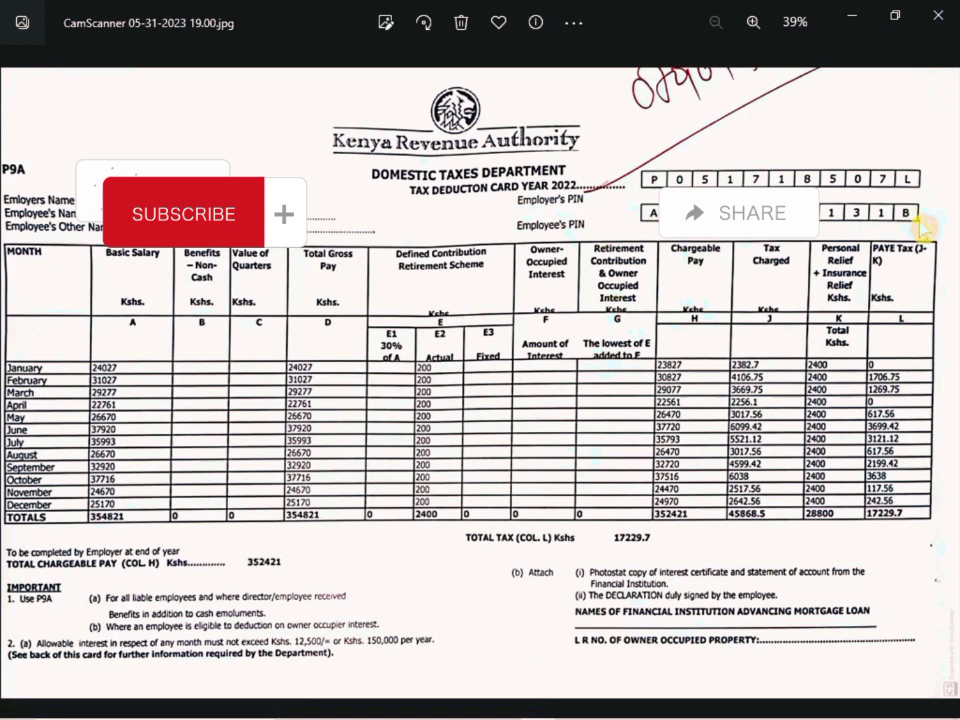
click(471, 706)
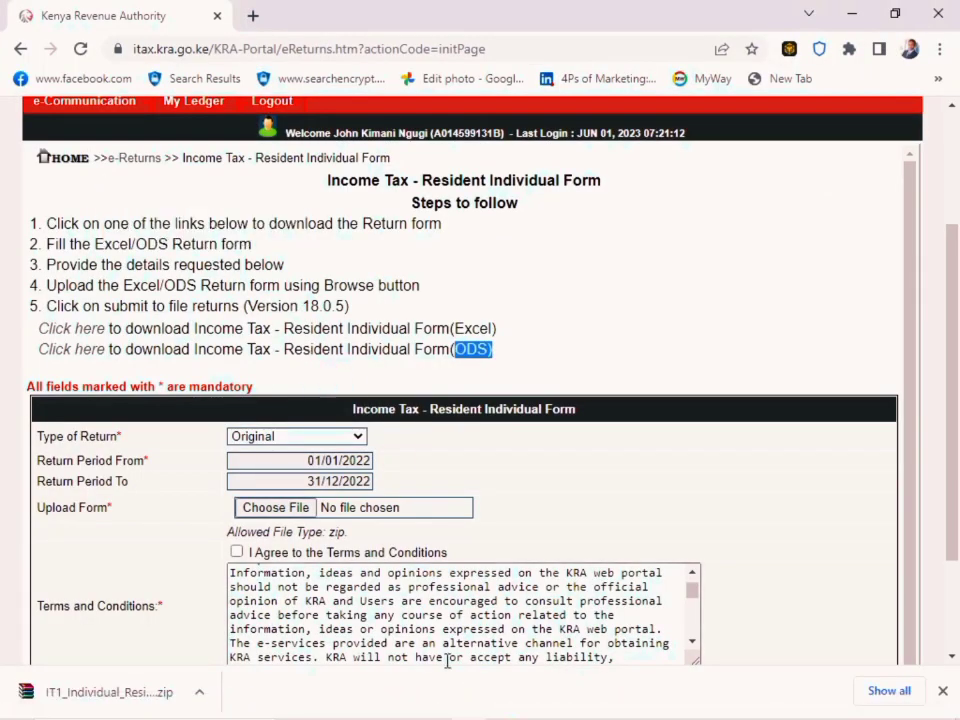
click(600, 706)
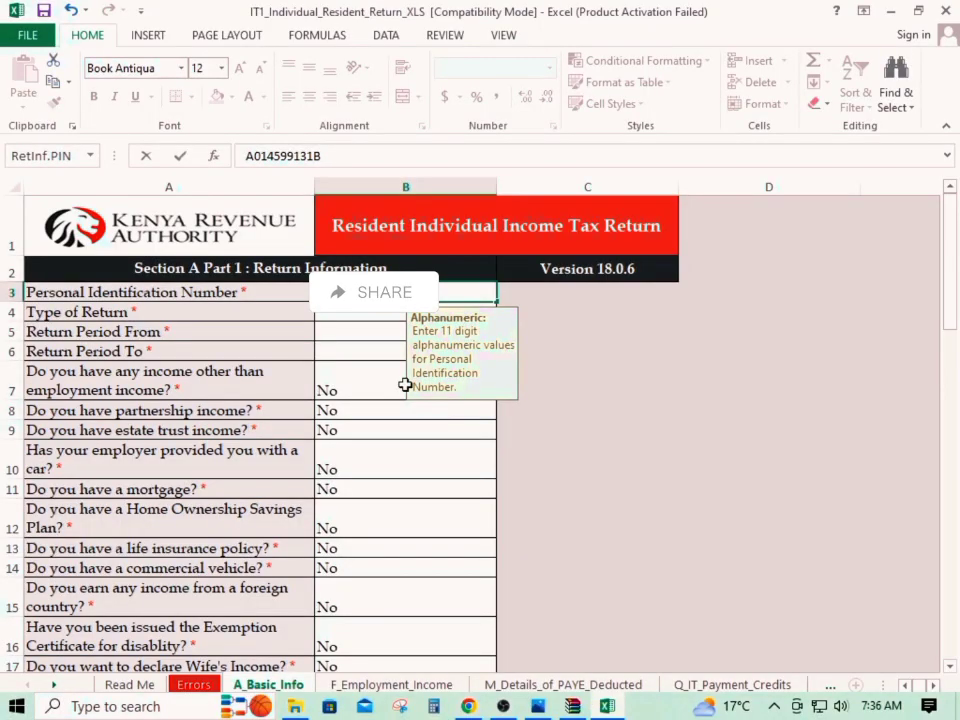
click(351, 321)
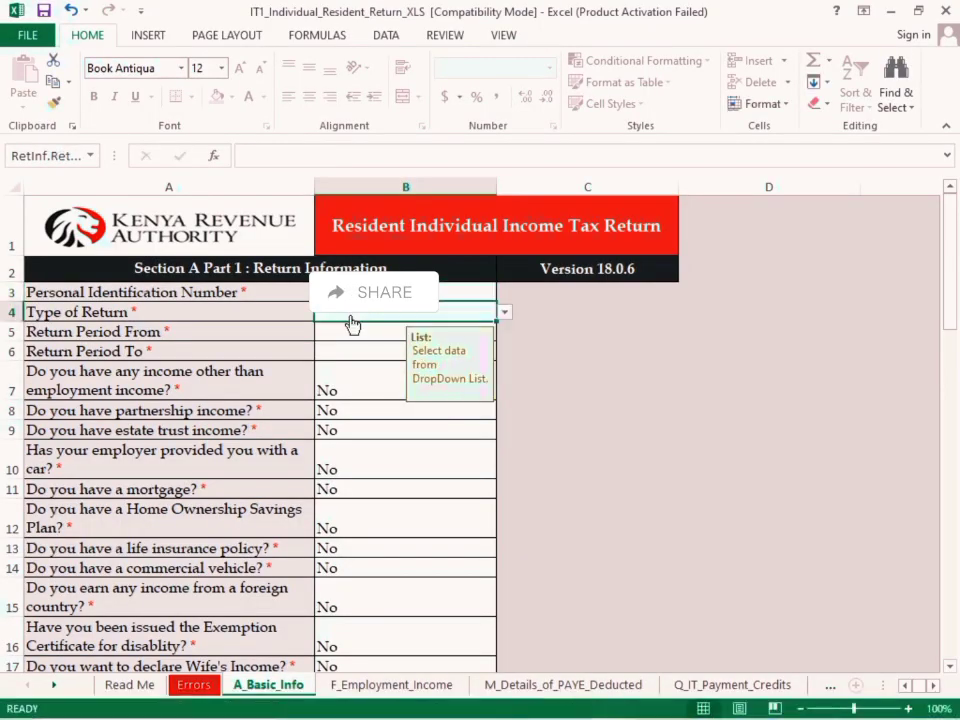
Set the Type of Return to Original and check the other option offered for it
click(506, 316)
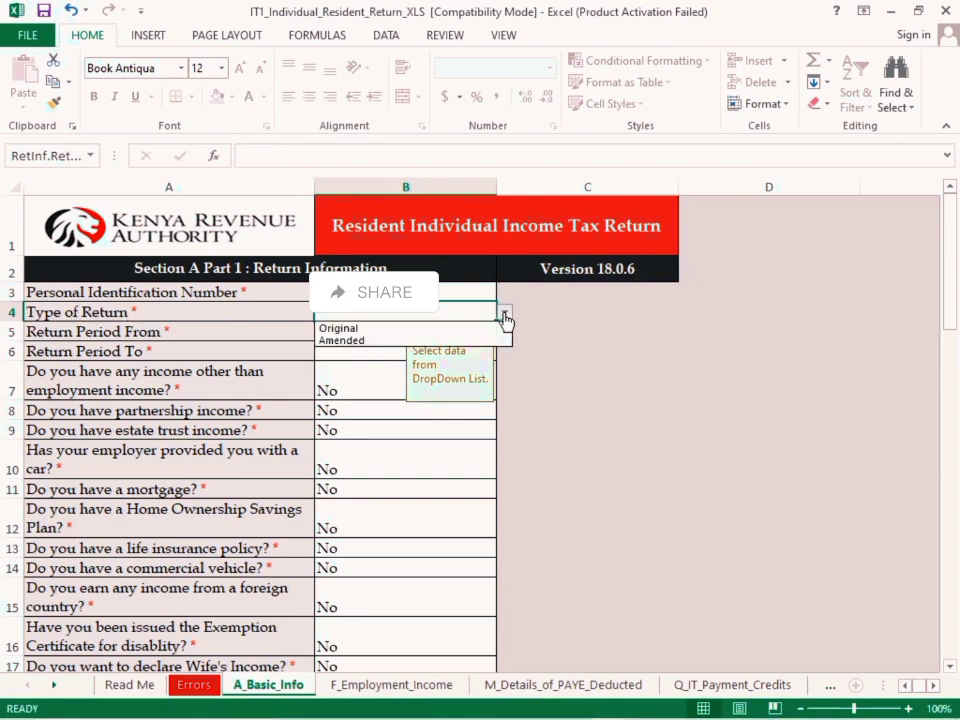
click(353, 330)
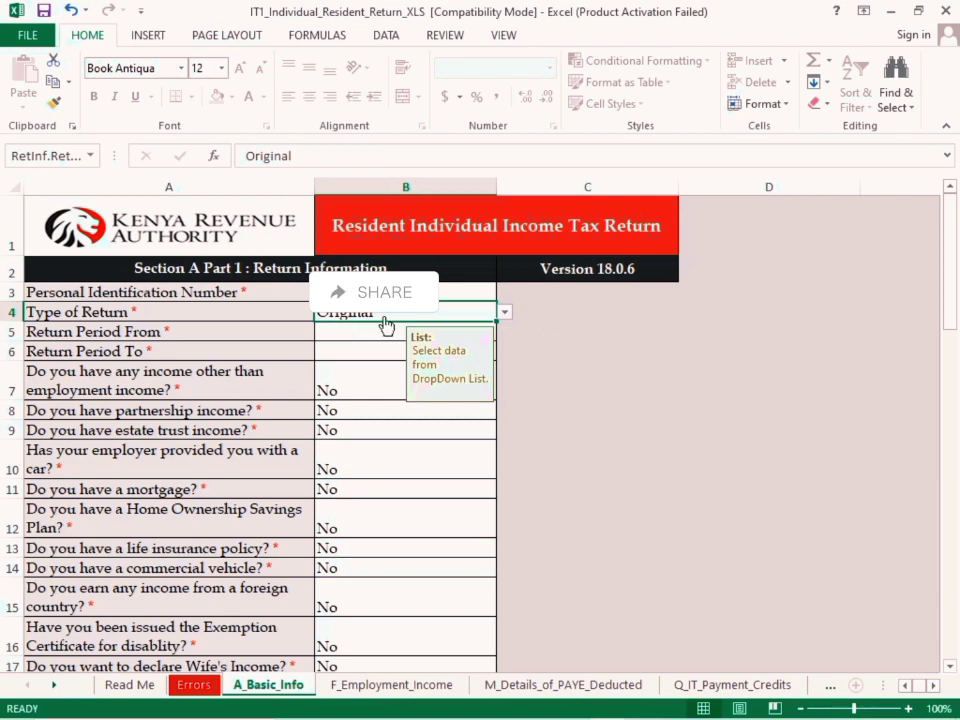
key(alt+Down)
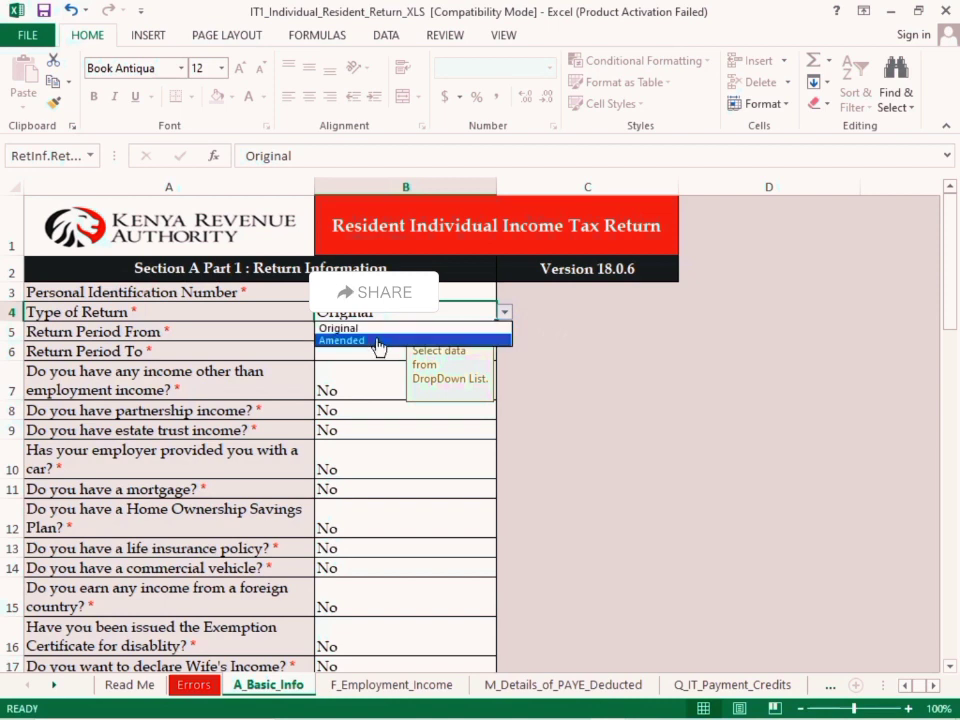
key(Escape)
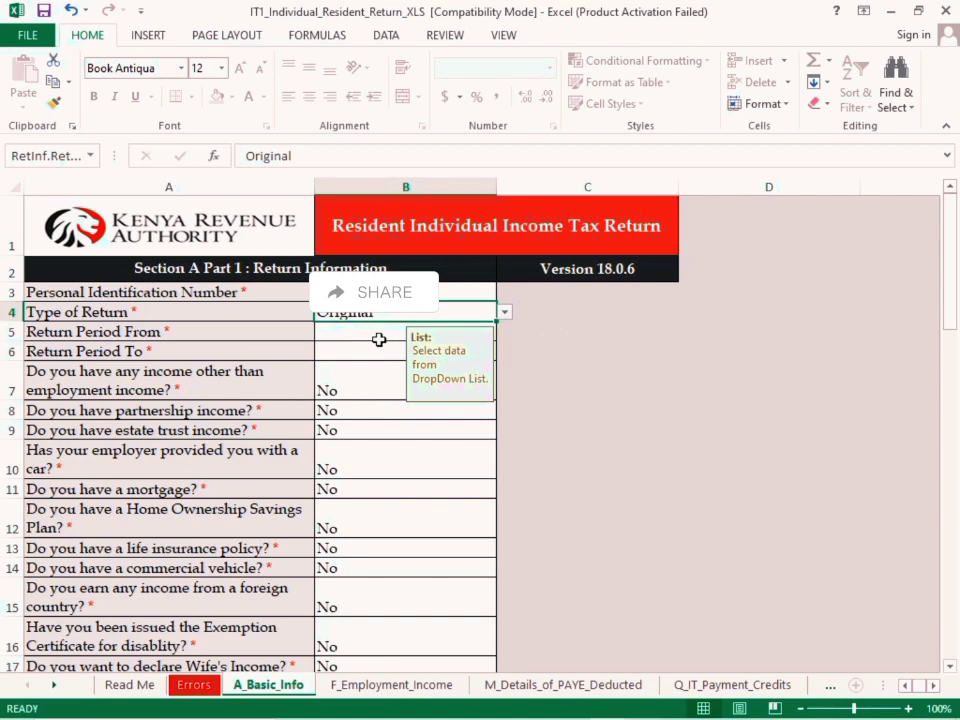
Set Return Period From to 01/01/2022 and Return Period To to 31/12/2022
click(379, 338)
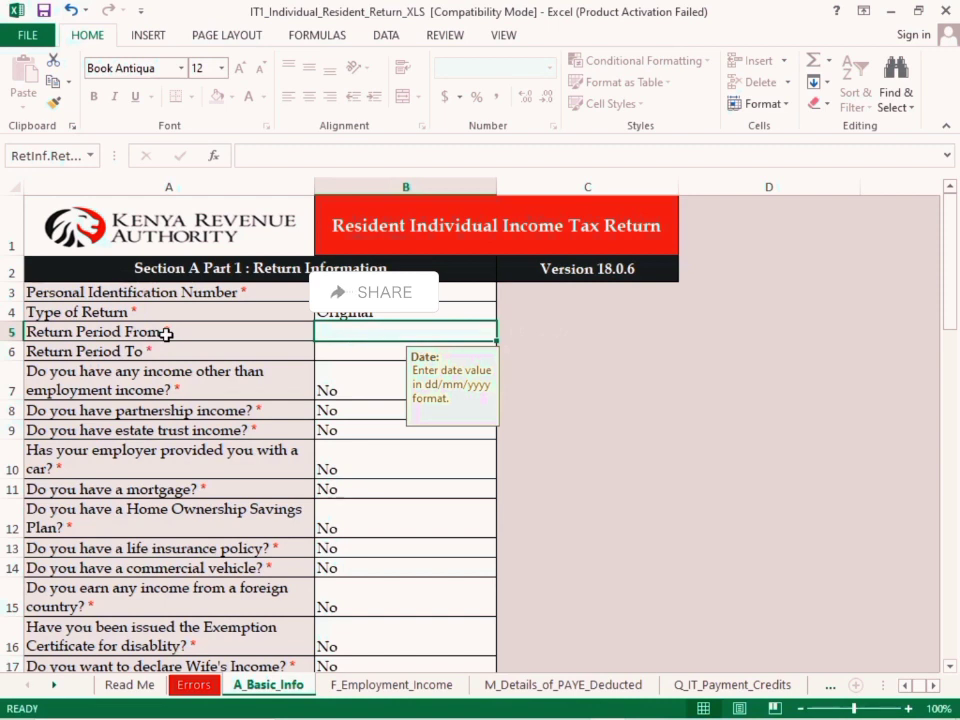
text(01)
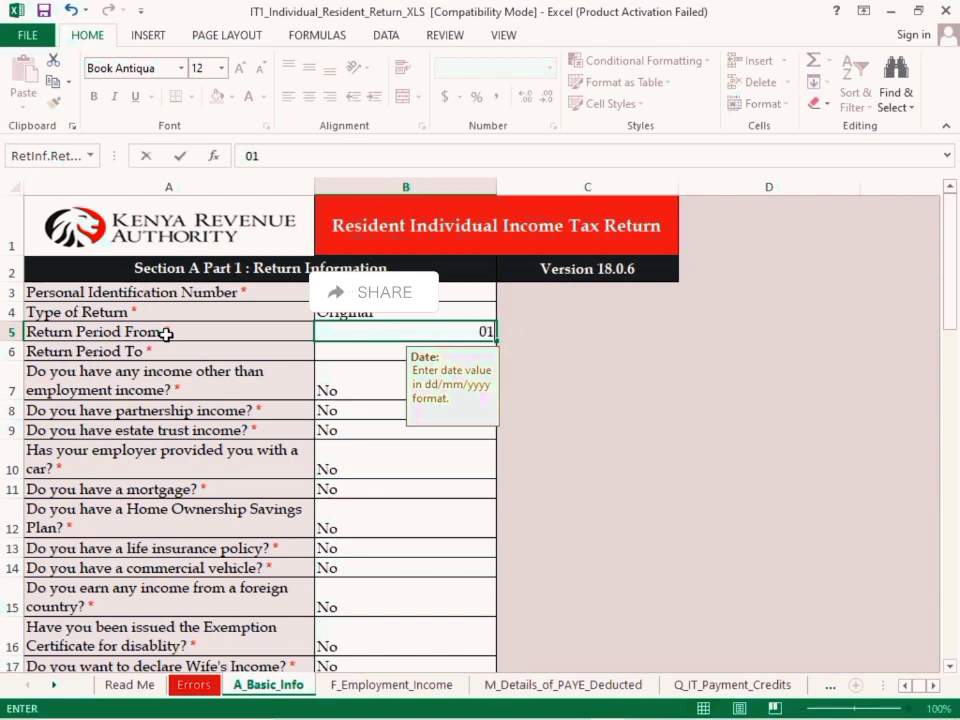
text(/1/2022)
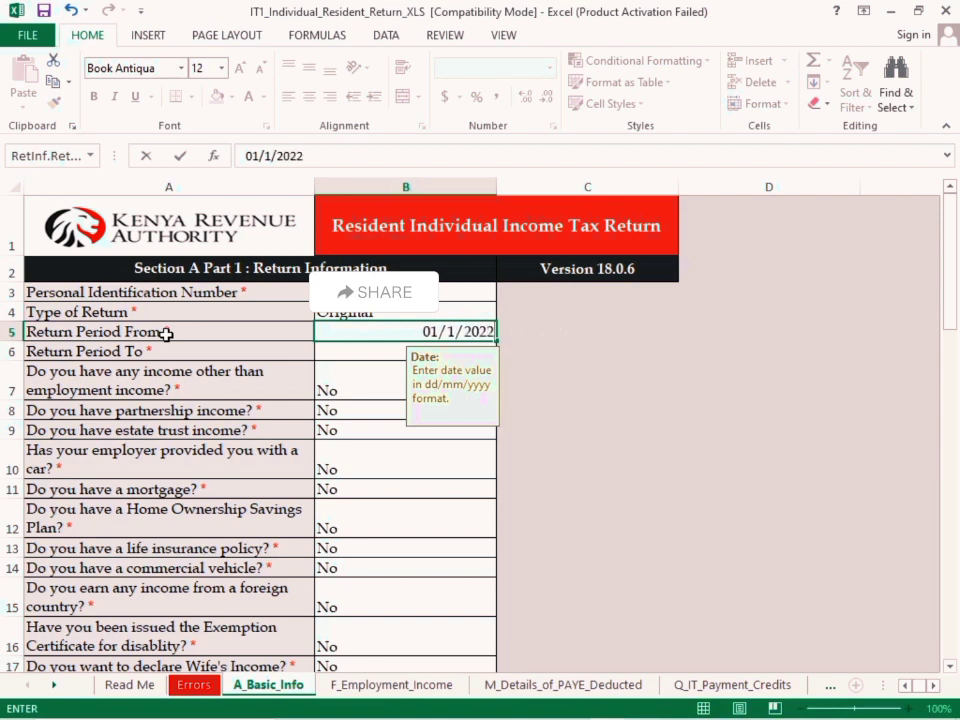
click(445, 331)
text(0)
key(Return)
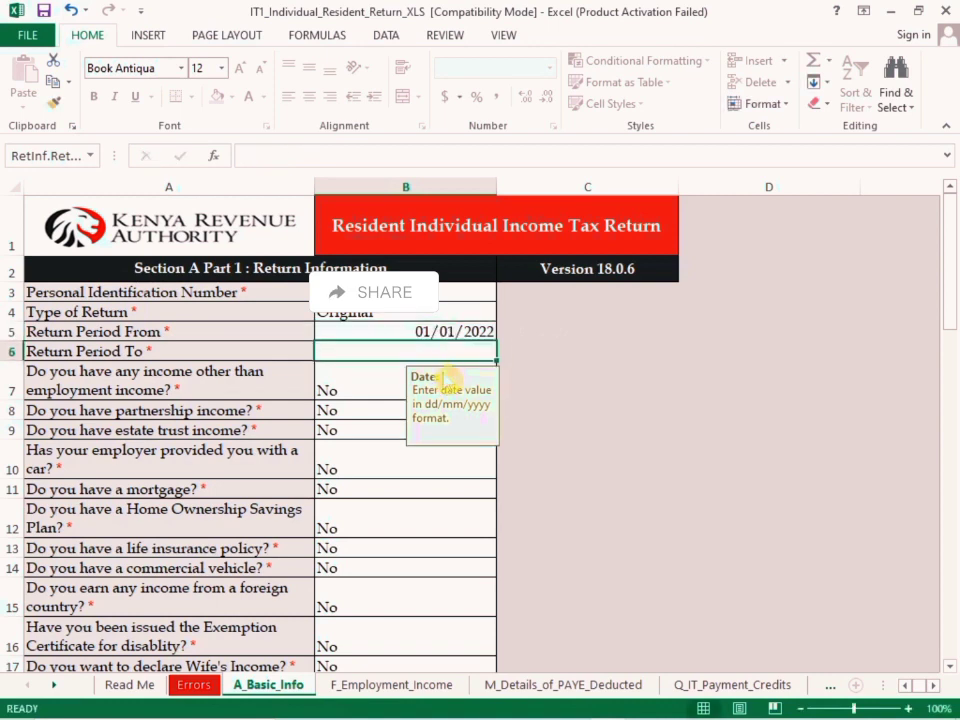
text(31/)
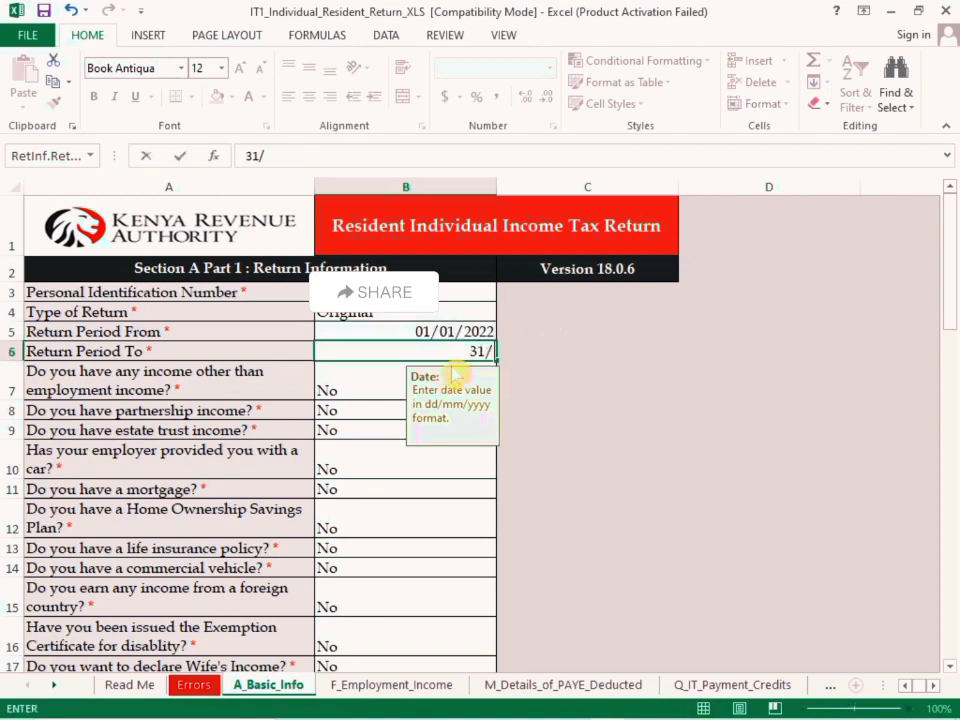
text(12/2022)
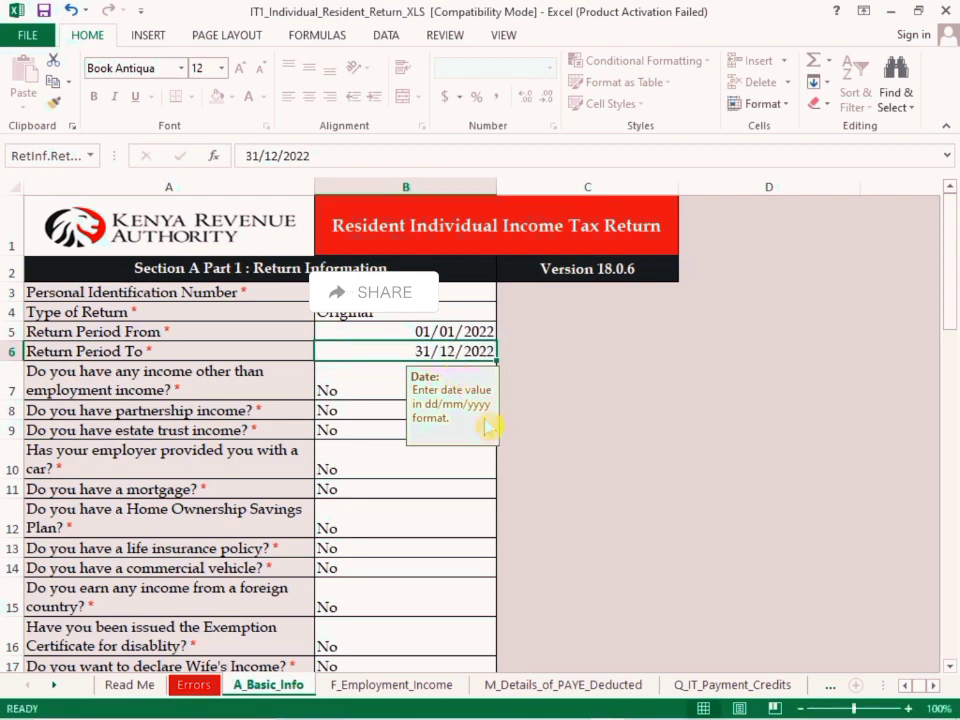
Answer No to the question about having any income other than employment income
click(378, 398)
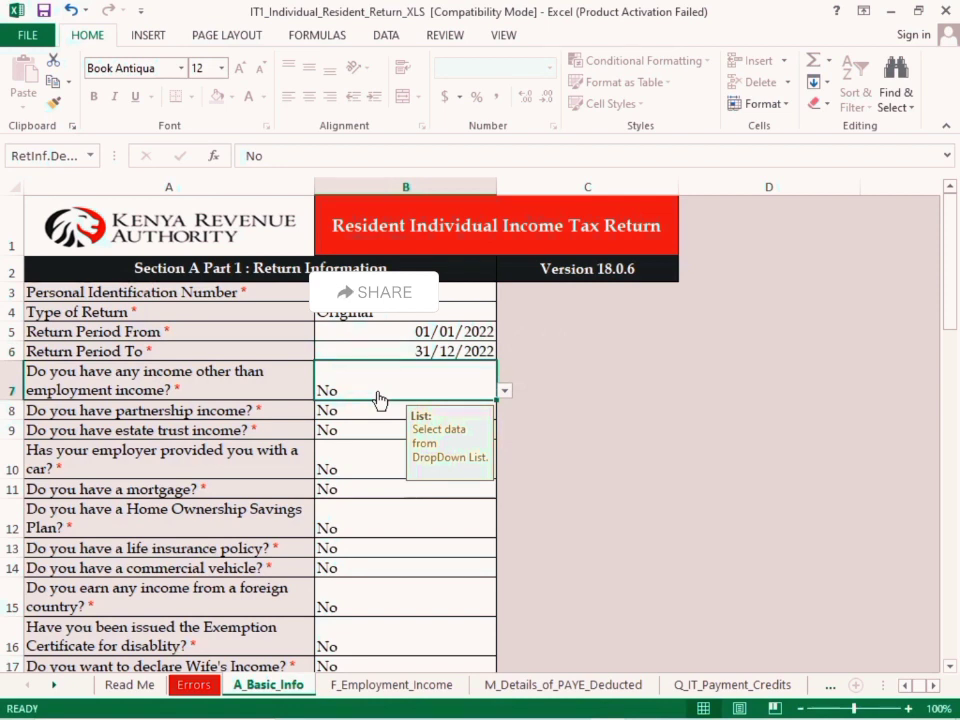
scroll(378, 398, down, 1)
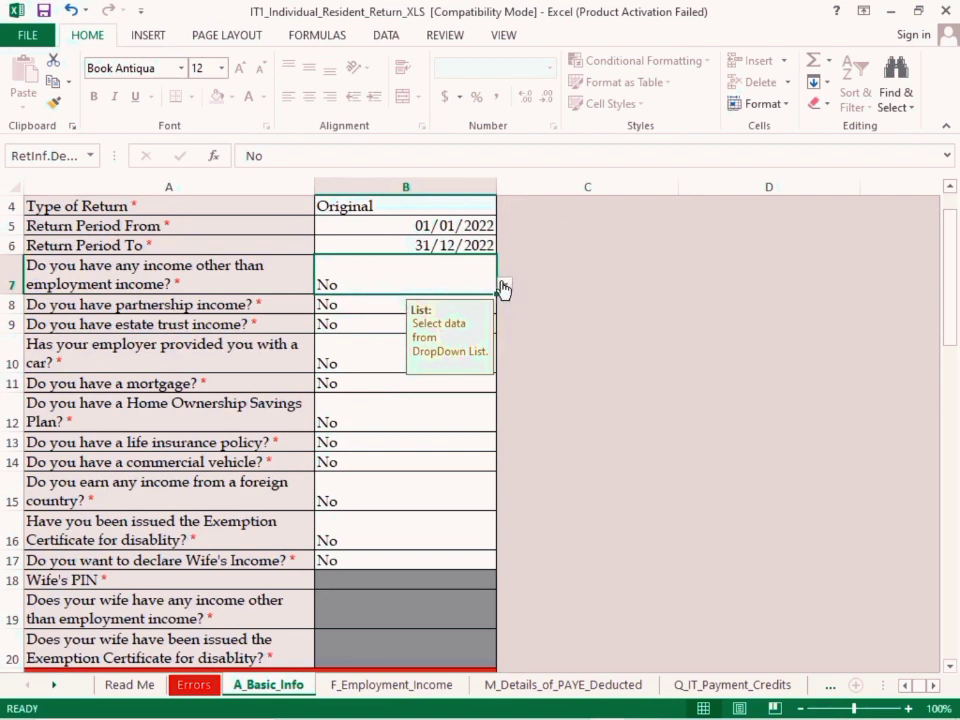
click(504, 285)
click(455, 281)
Switch to the scanned P9A card in the image viewer, examine its pay and tax columns, and return to the Excel workbook
mouse_move(561, 681)
click(541, 706)
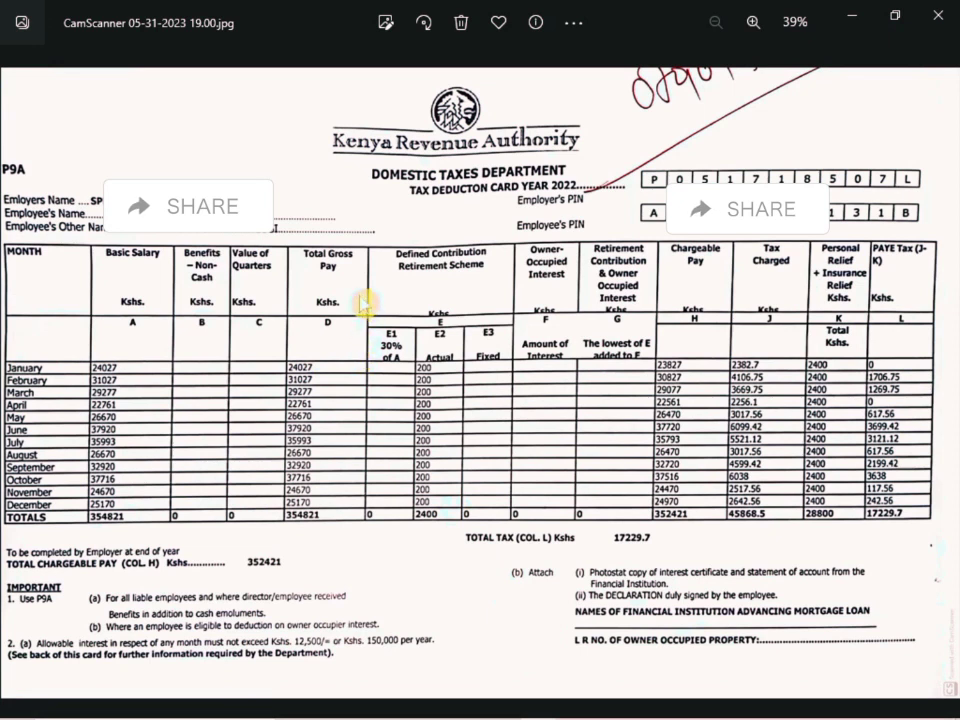
mouse_move(561, 708)
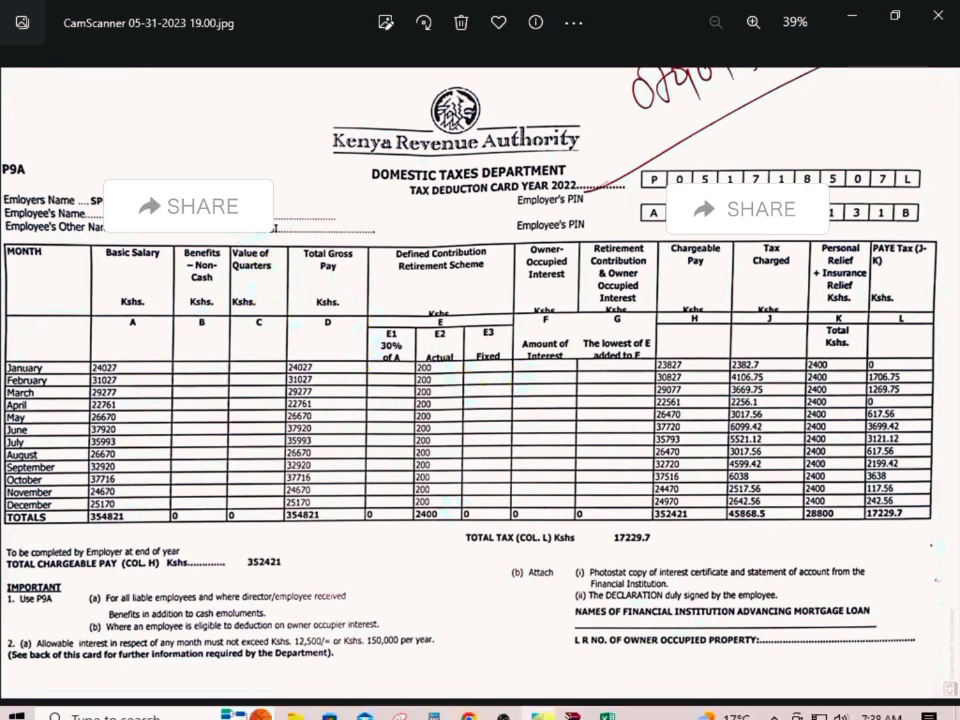
click(609, 706)
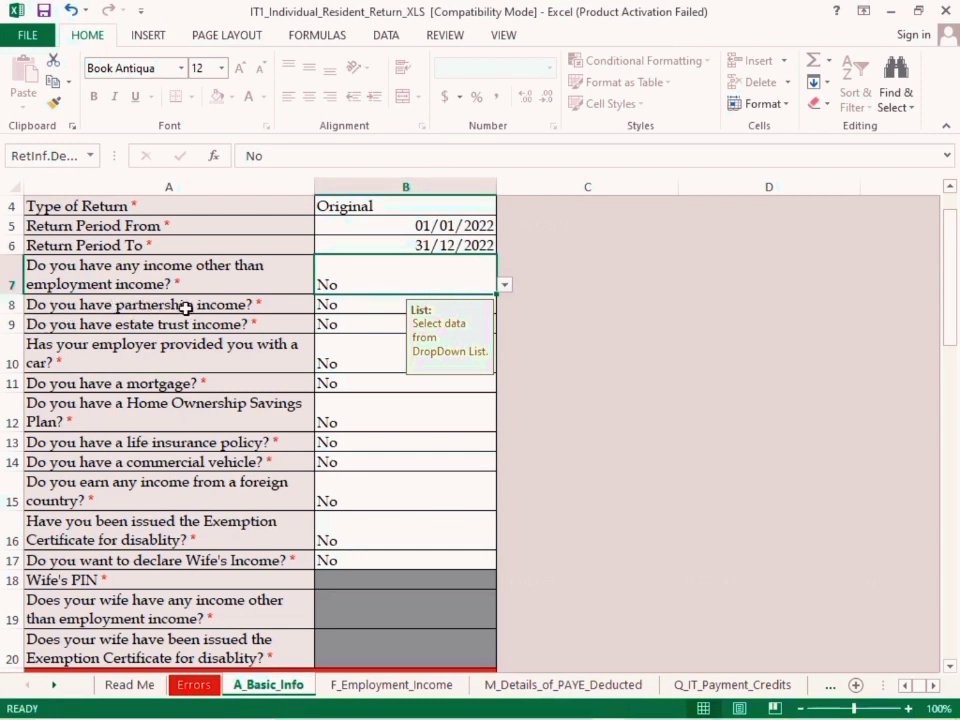
Review the answers to the remaining return information questions, from partnership income through declaring the wife's income
click(343, 304)
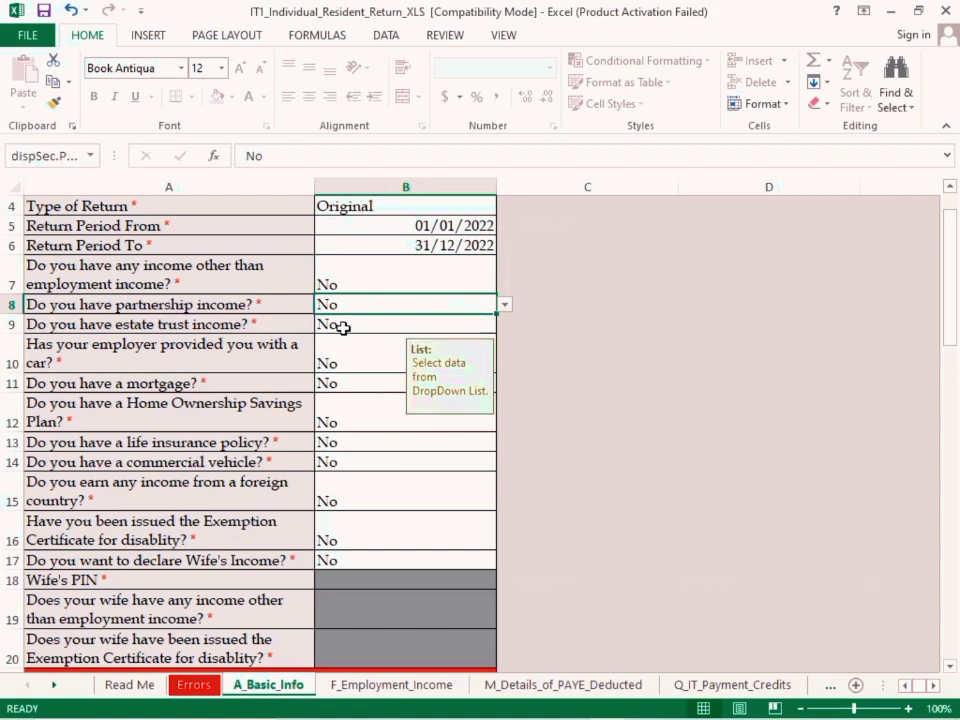
click(343, 328)
click(350, 364)
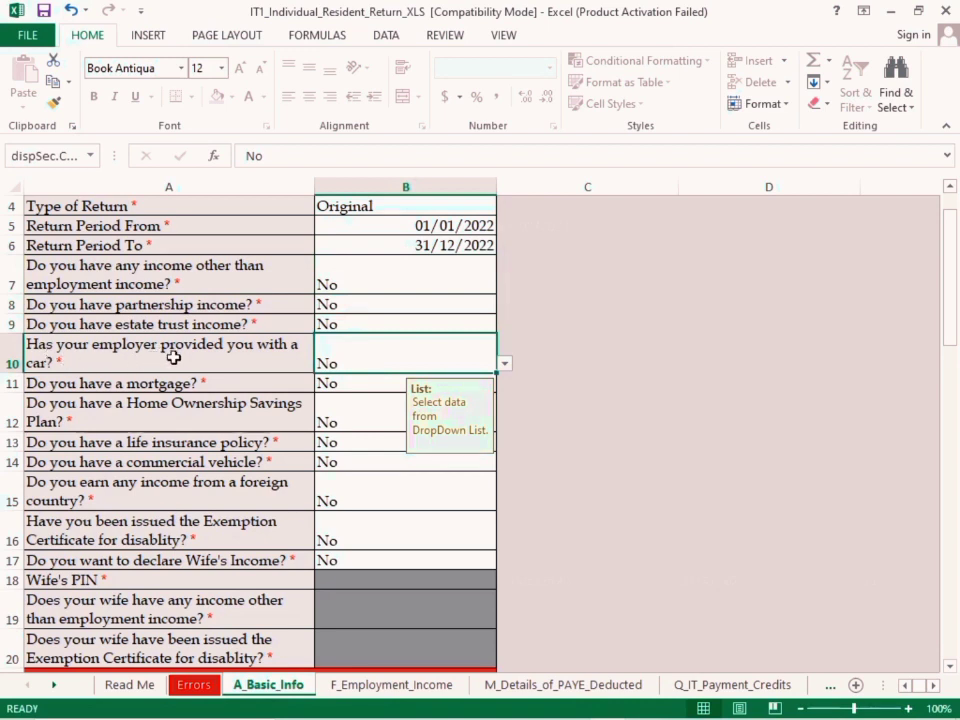
click(390, 398)
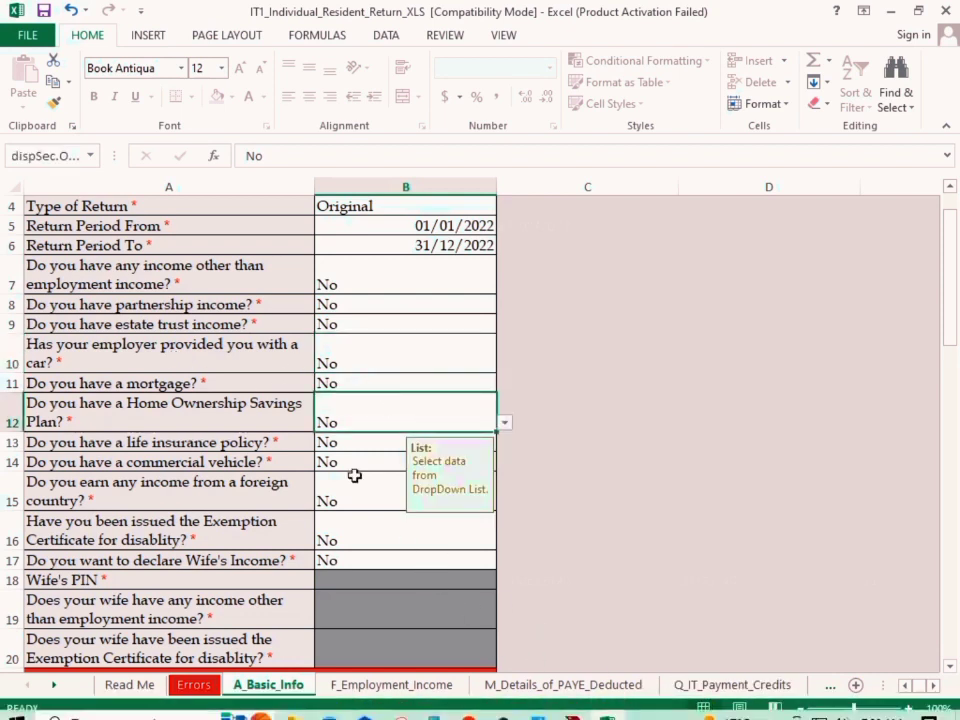
click(346, 445)
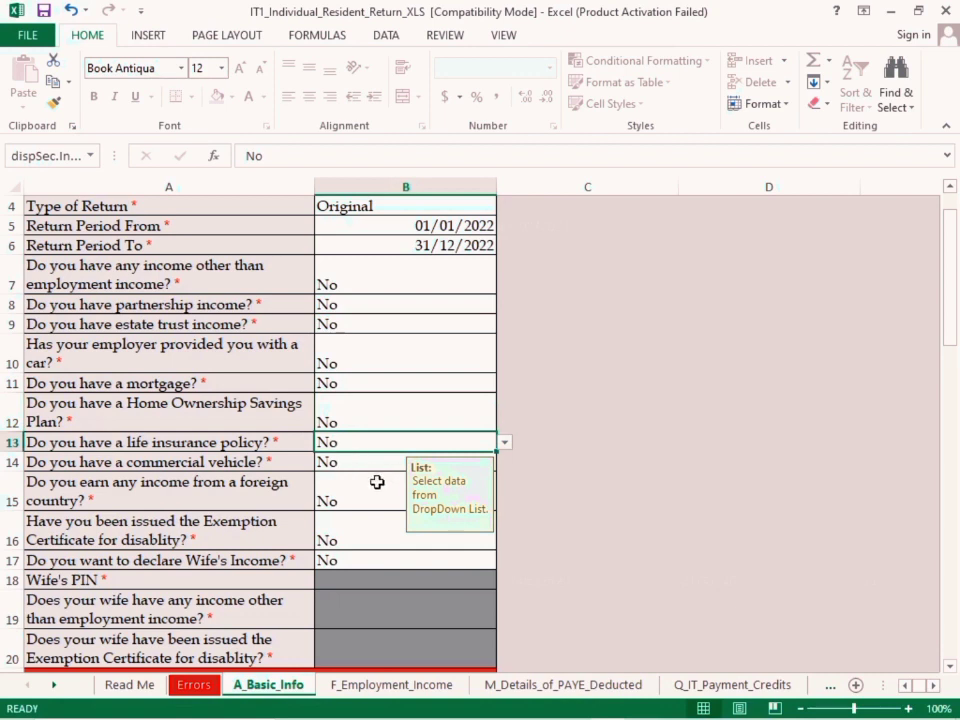
click(364, 464)
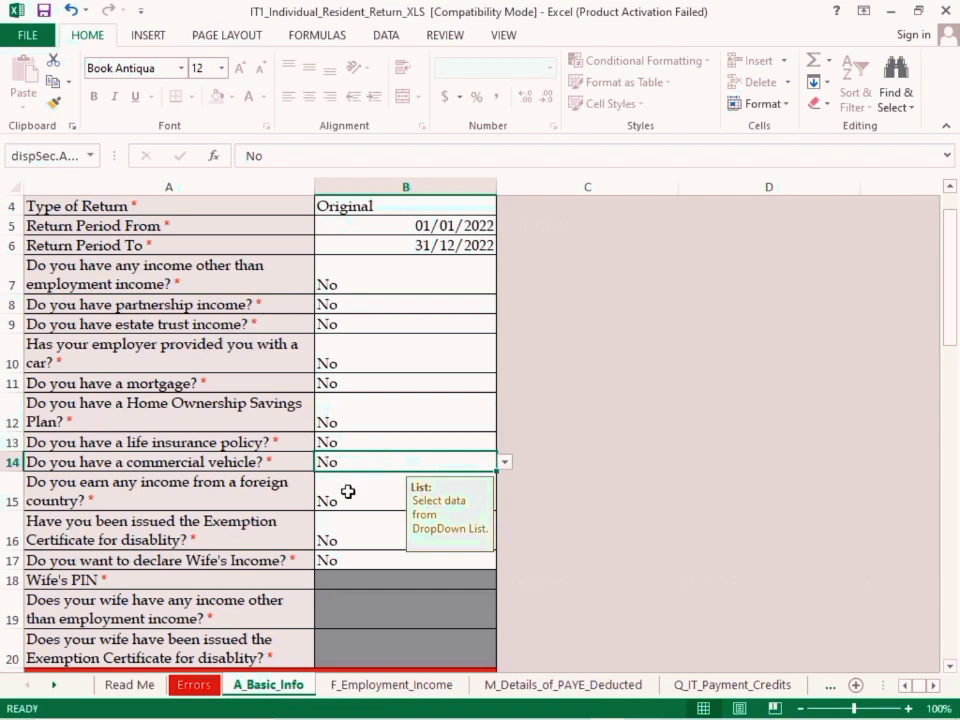
click(349, 498)
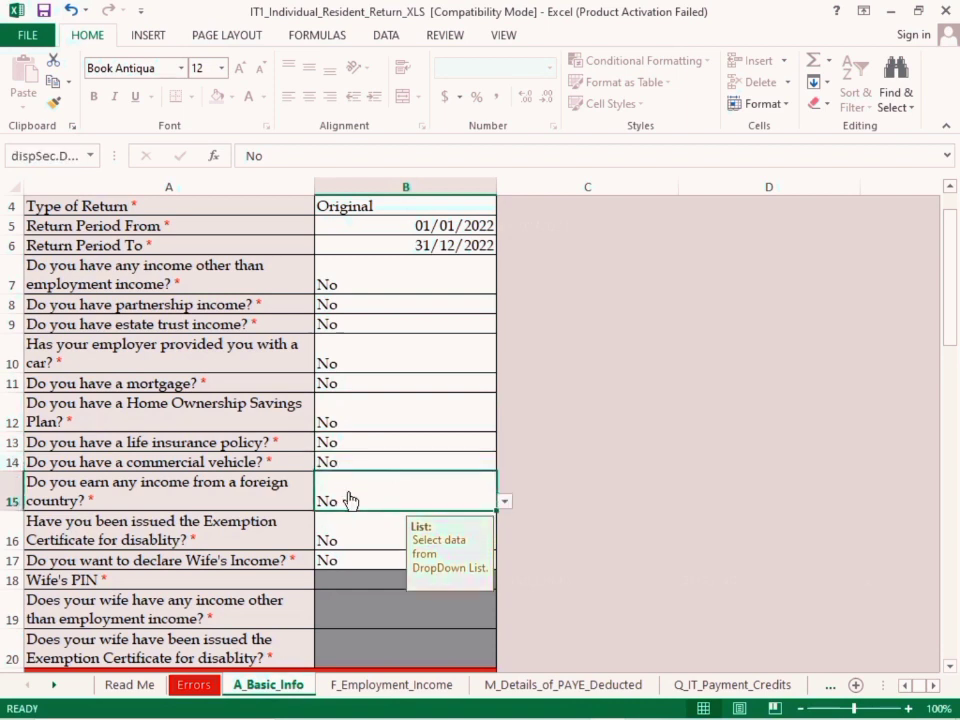
scroll(349, 495, down, 2)
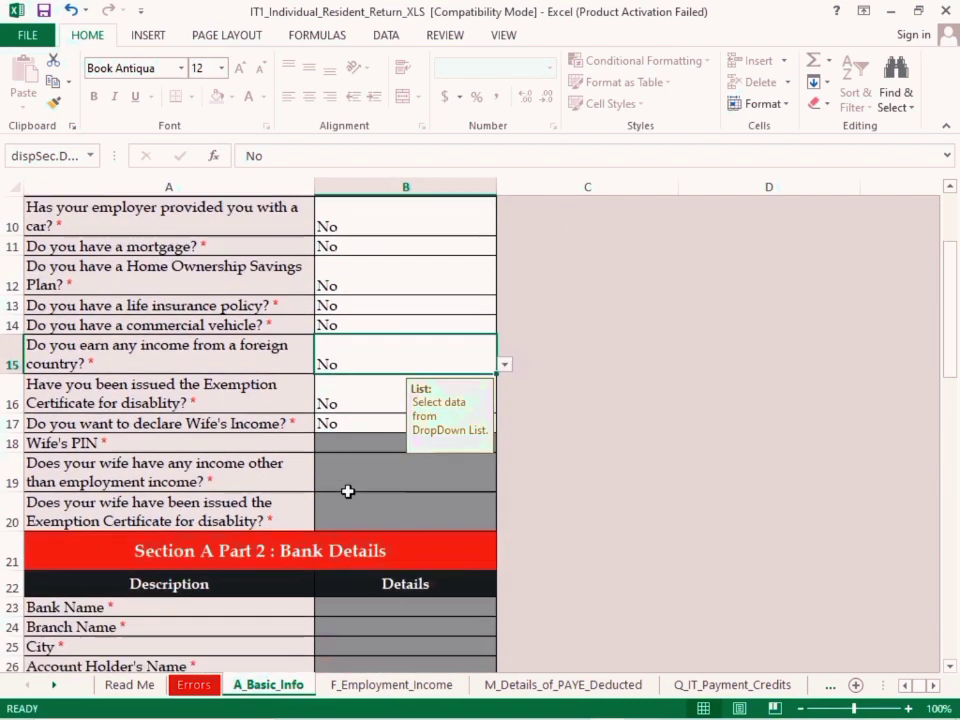
click(352, 395)
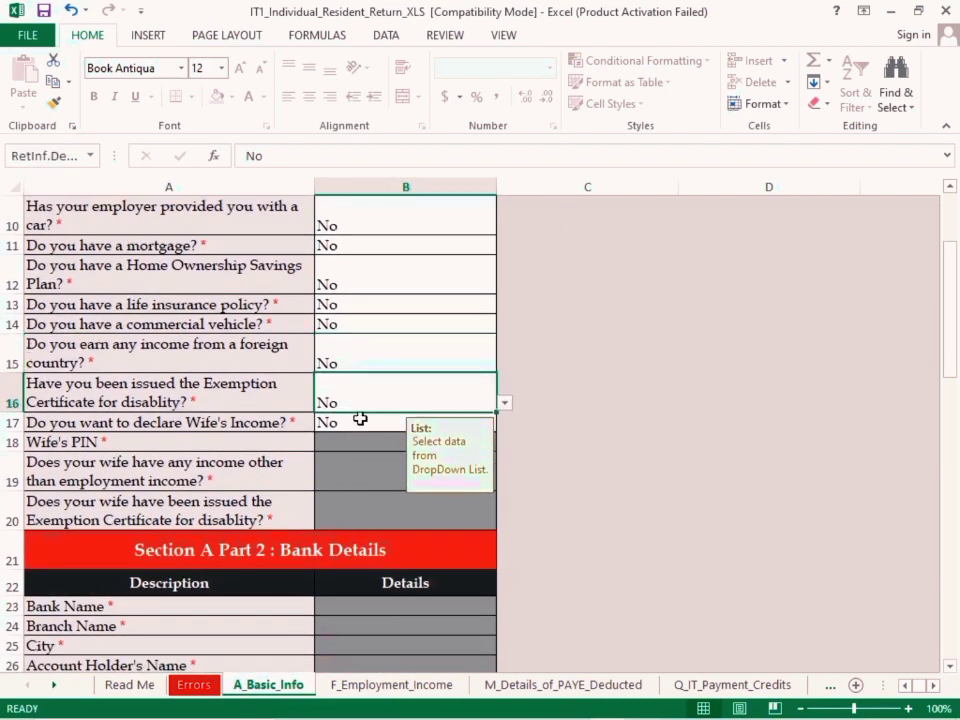
click(360, 424)
Look through the remaining parts of A_Basic_Info, from bank details to exemption certificates, and advance to the F_Employment_Income sheet
scroll(359, 430, down, 1)
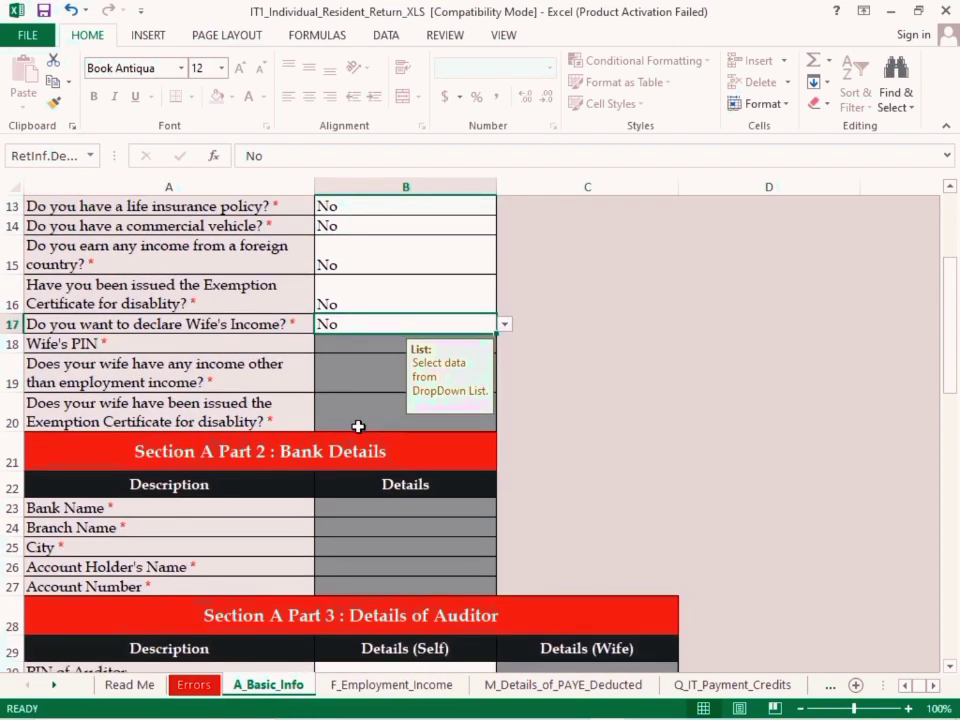
scroll(358, 427, down, 2)
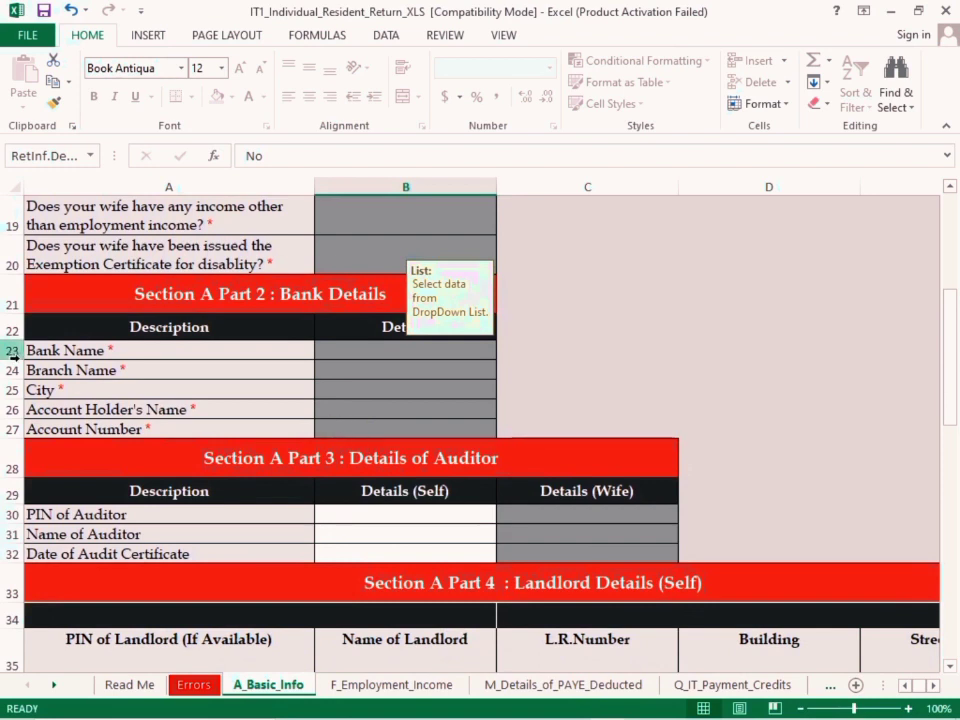
click(4, 297)
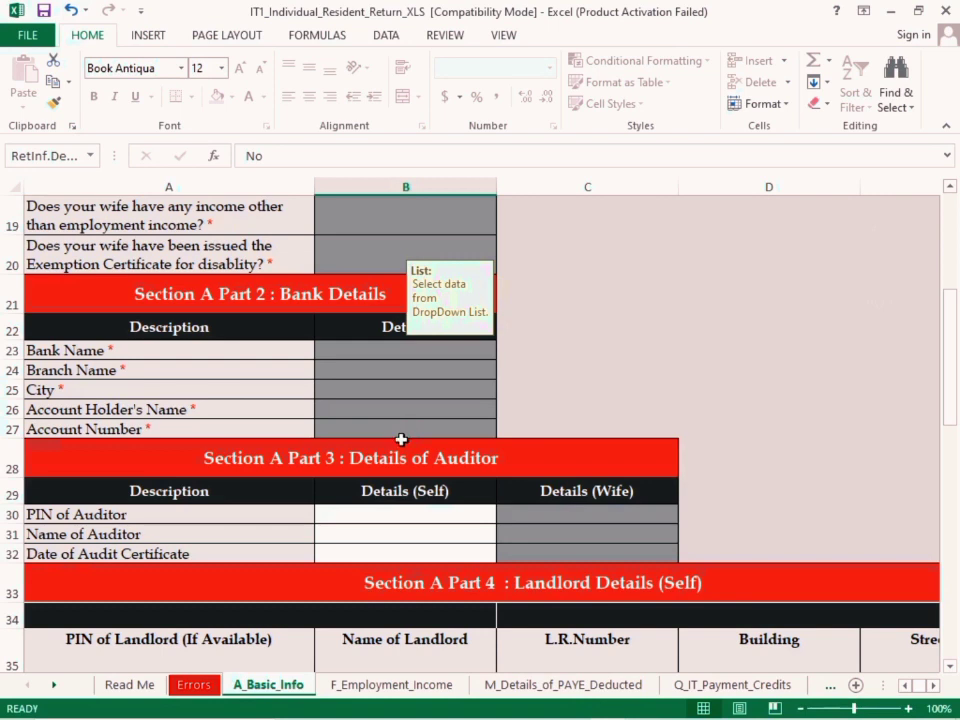
scroll(401, 440, down, 19)
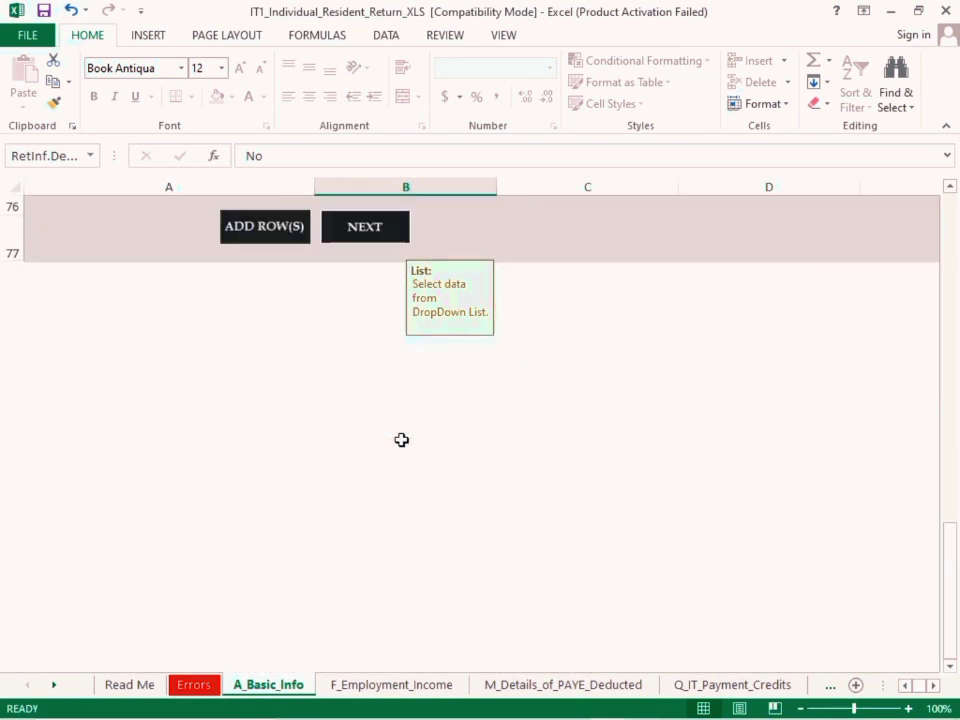
scroll(401, 440, up, 3)
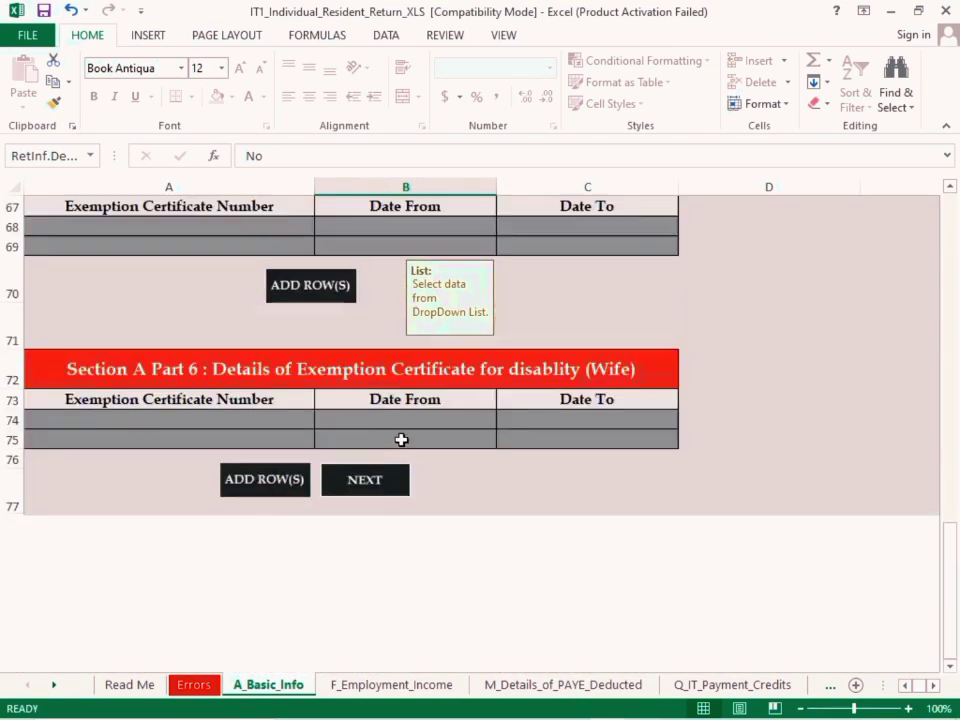
click(362, 482)
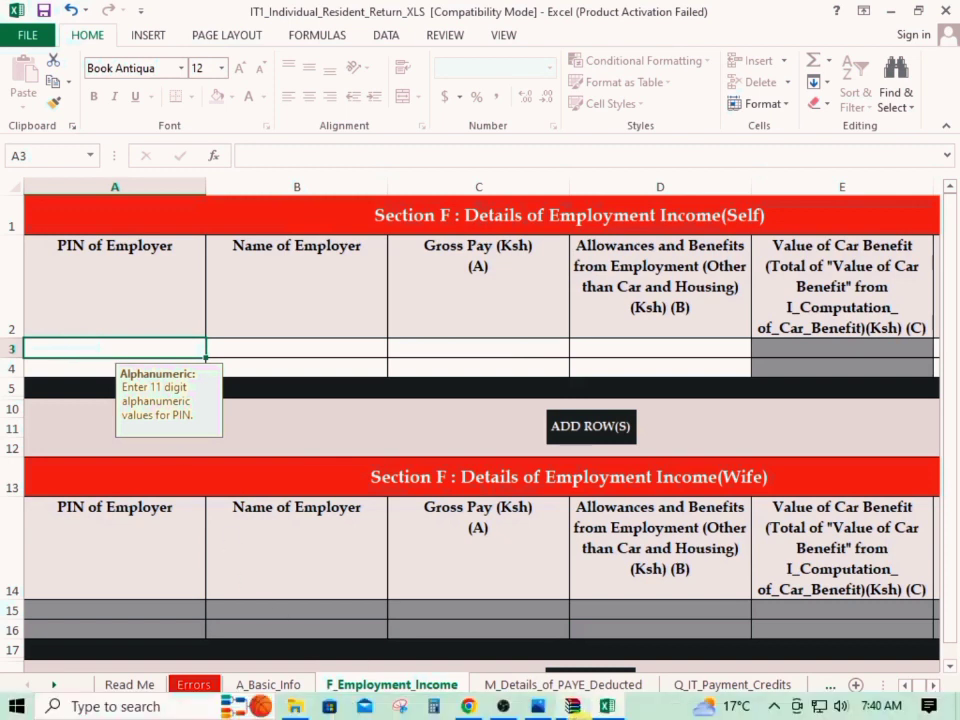
Check the P9A card in the image viewer and enter the employer's PIN in the first row of Section F (Self) in Excel
click(538, 706)
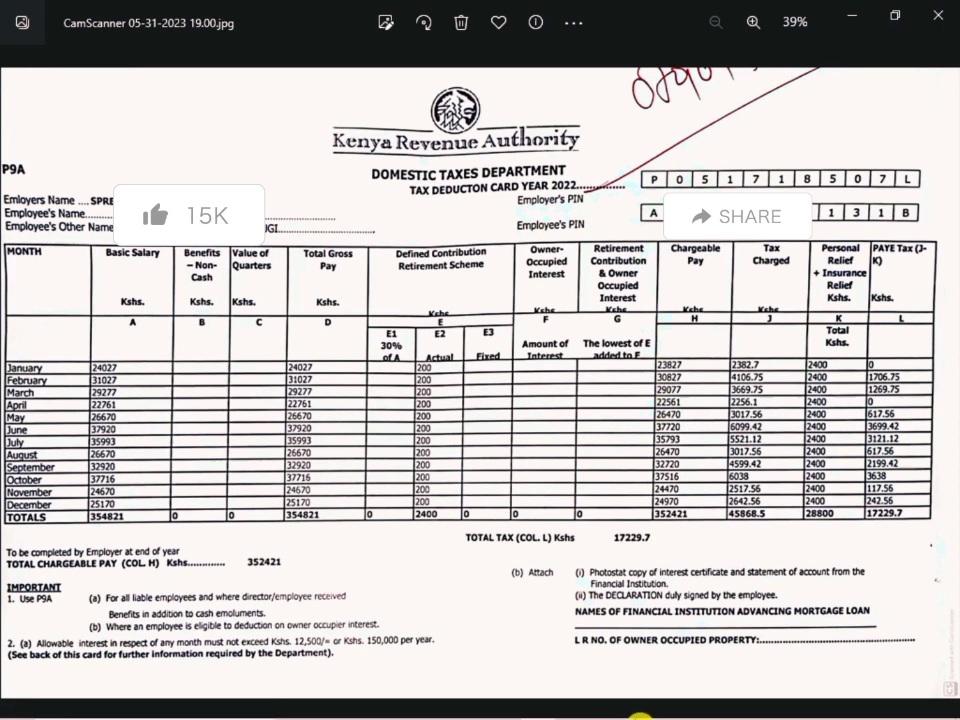
mouse_move(638, 714)
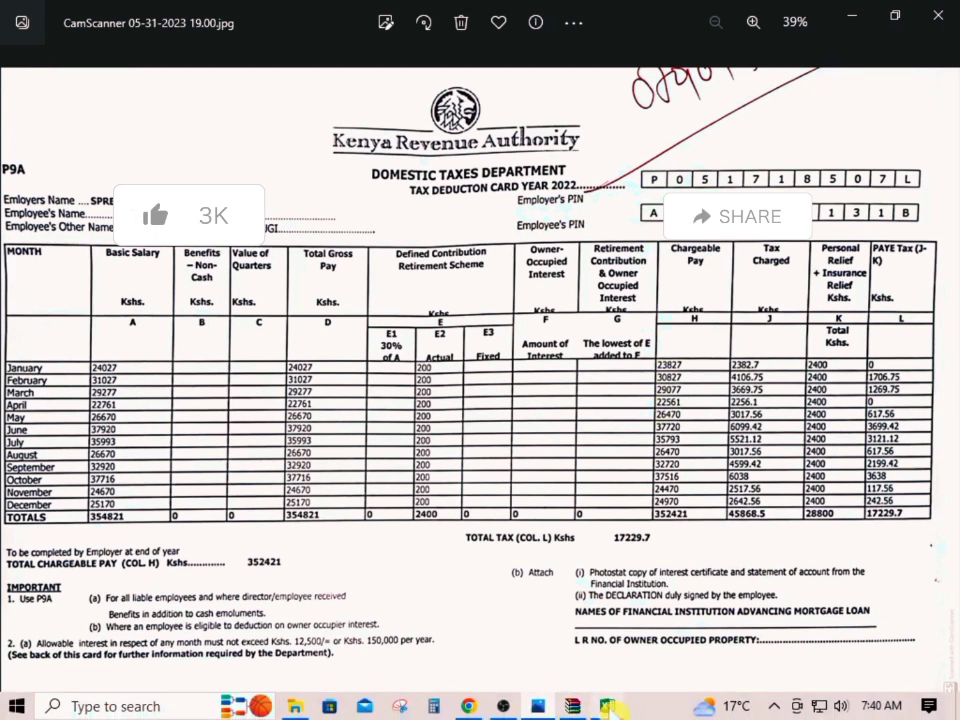
click(606, 706)
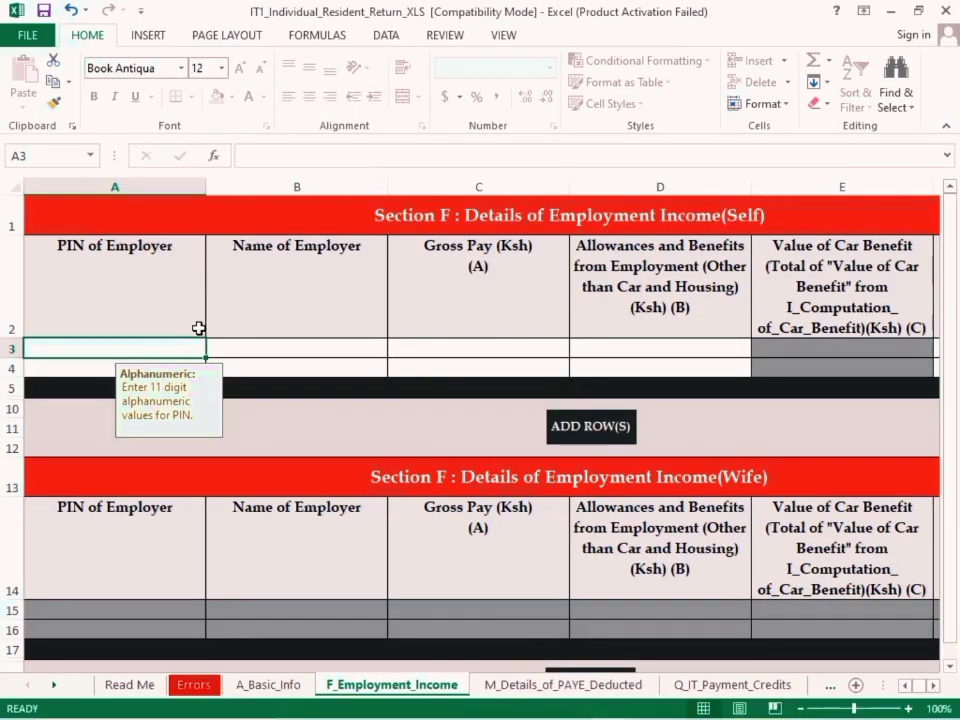
text(p)
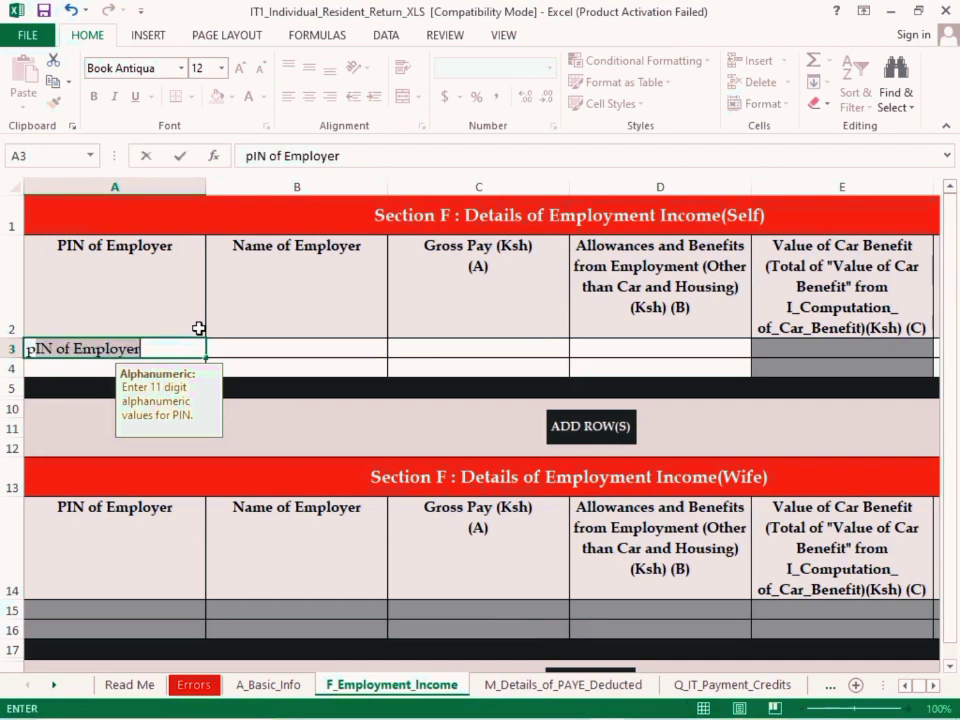
key(BackSpace)
key(BackSpace)
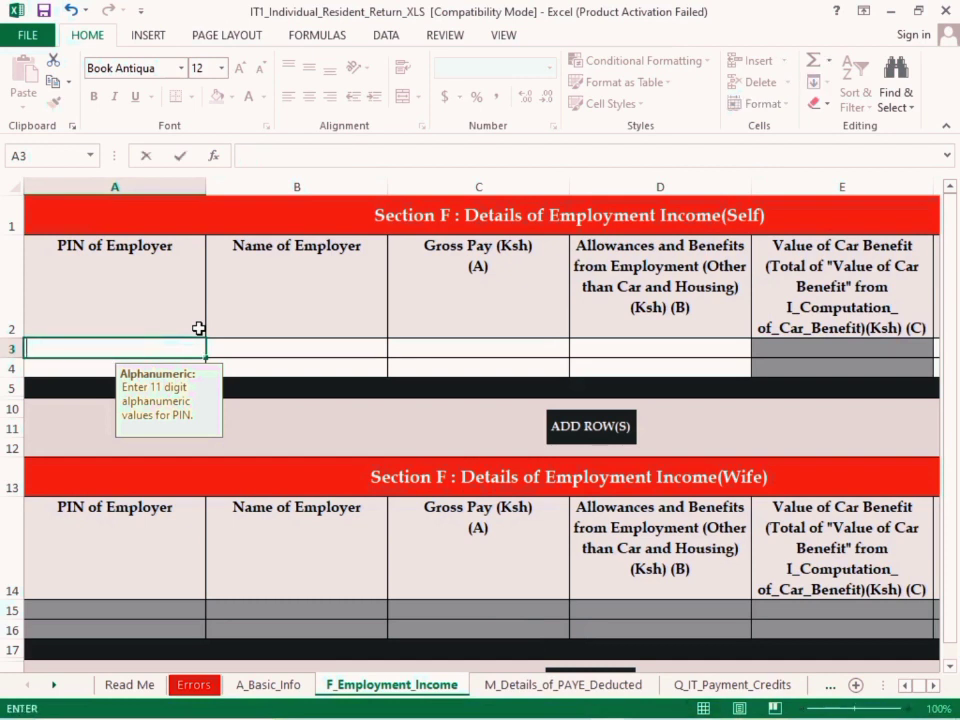
text(PIN of Employer)
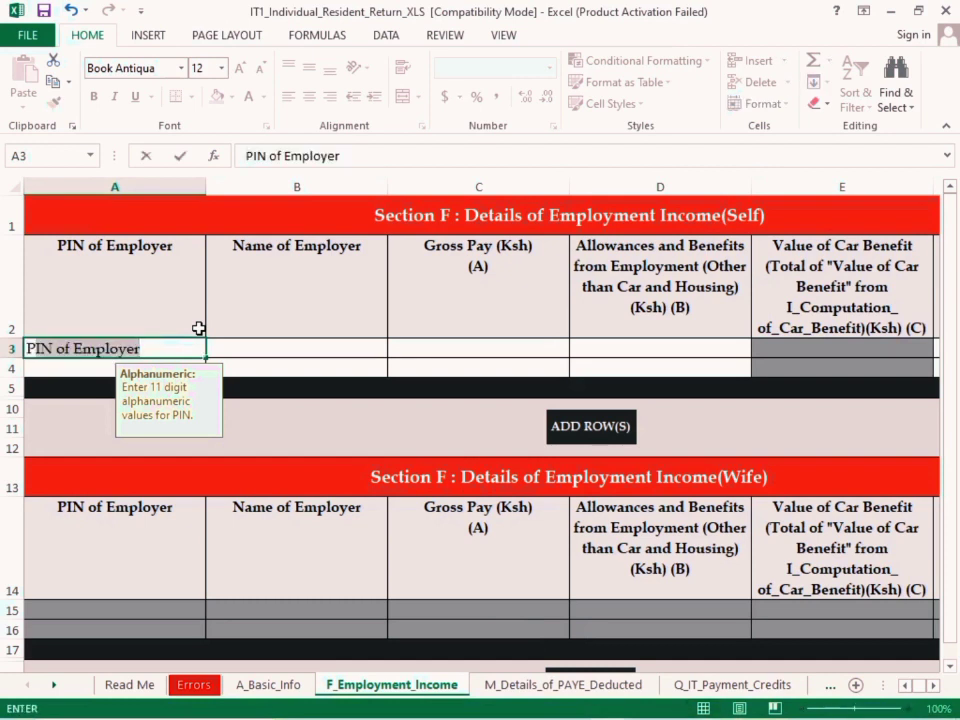
text(0)
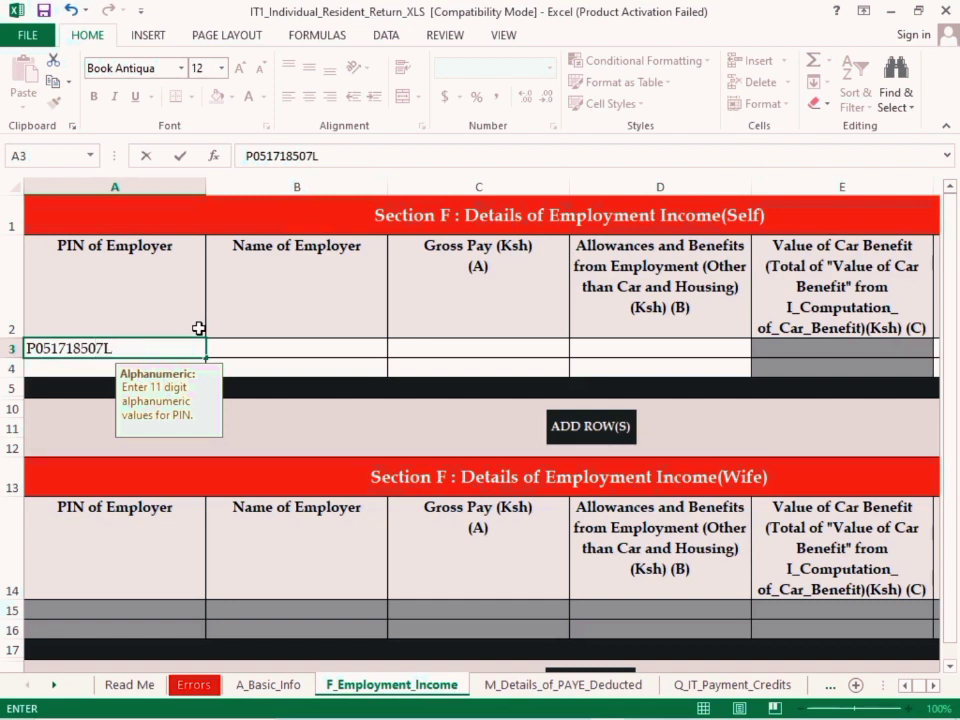
click(306, 400)
click(285, 376)
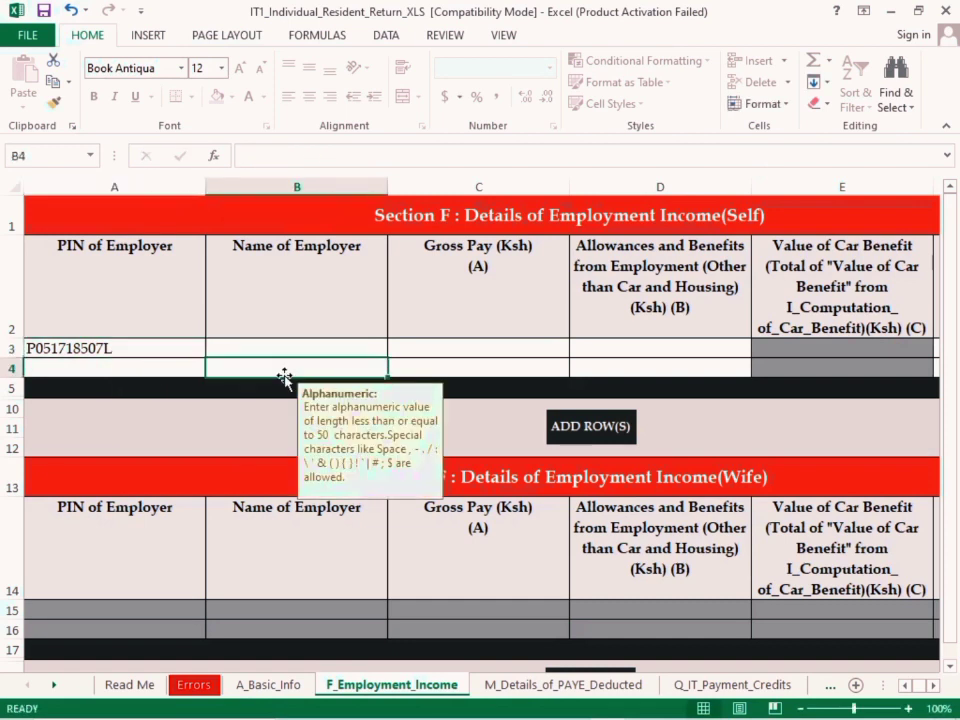
Look up the employer's name on the P9A card and enter SPREAD MASTERS LTD as Name of Employer in the first Self row
click(277, 347)
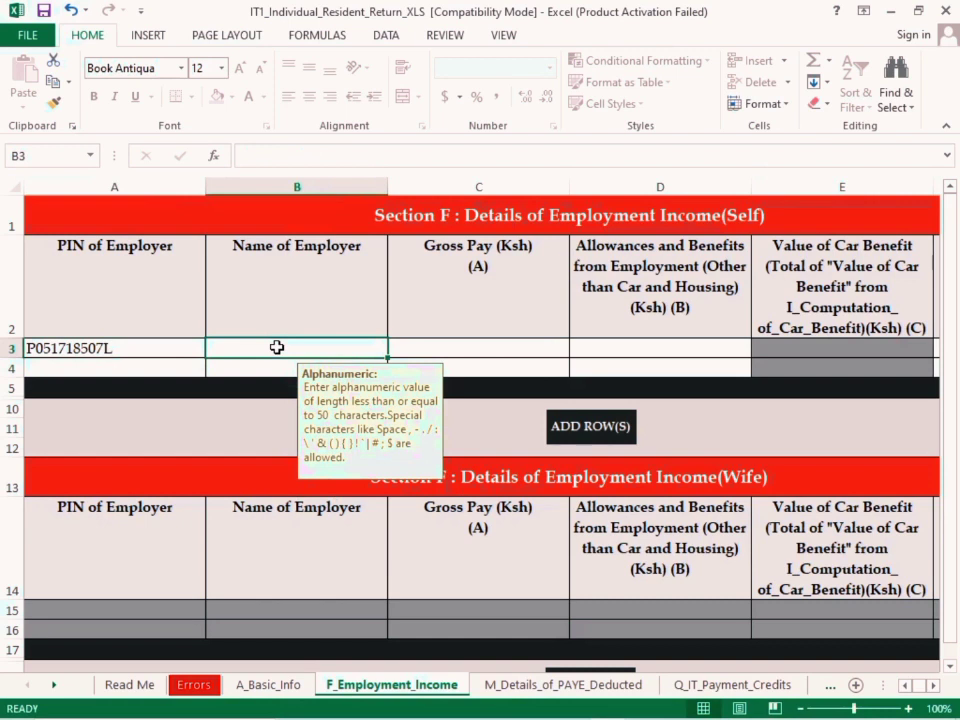
mouse_move(572, 708)
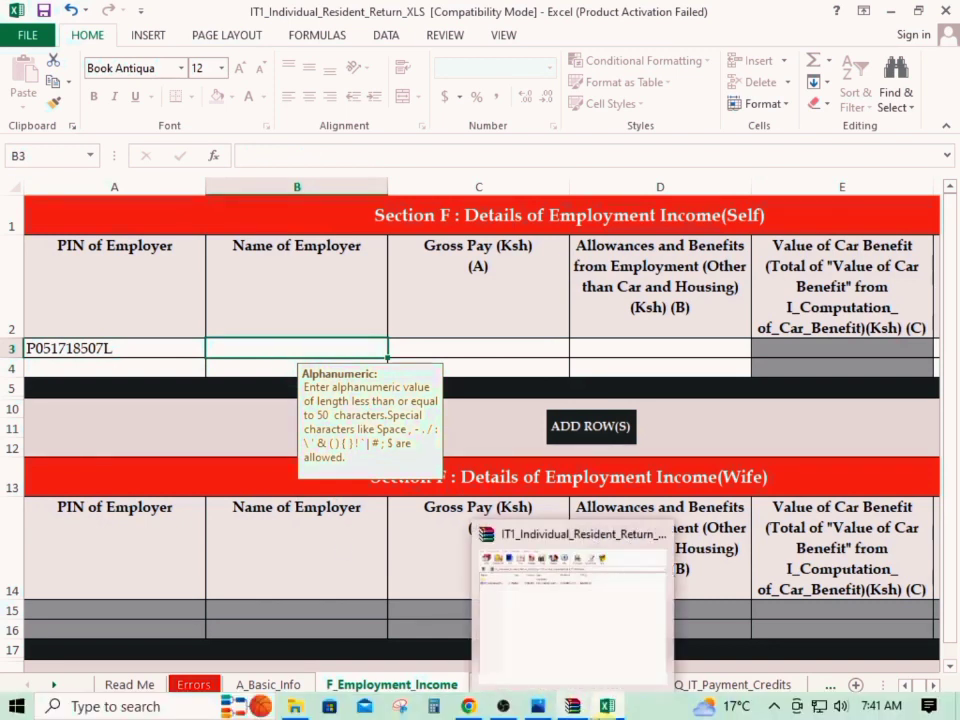
click(538, 706)
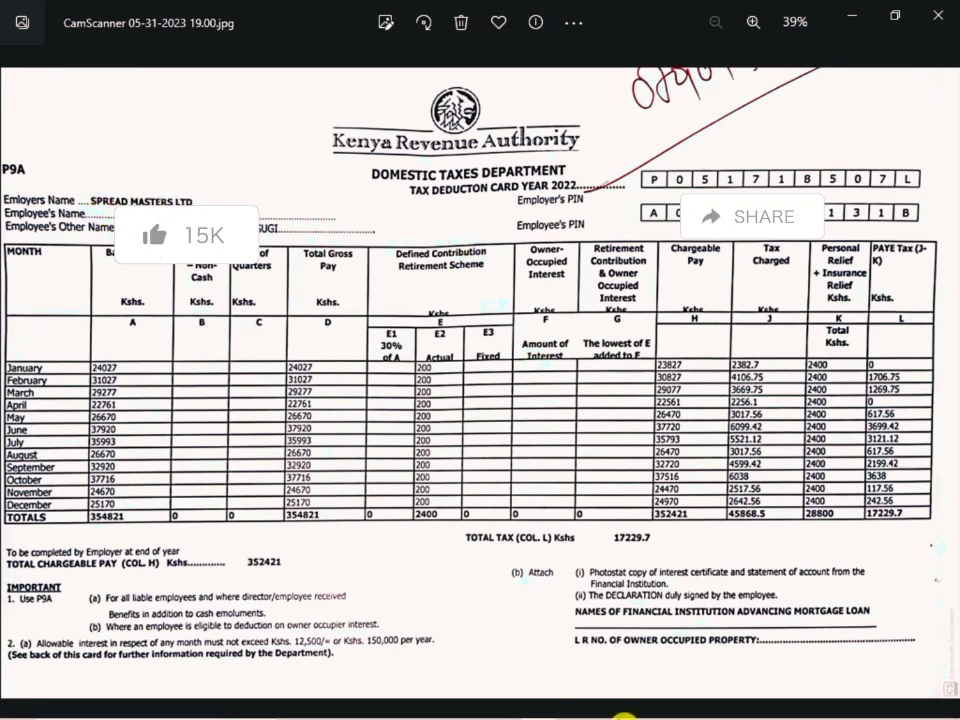
click(538, 706)
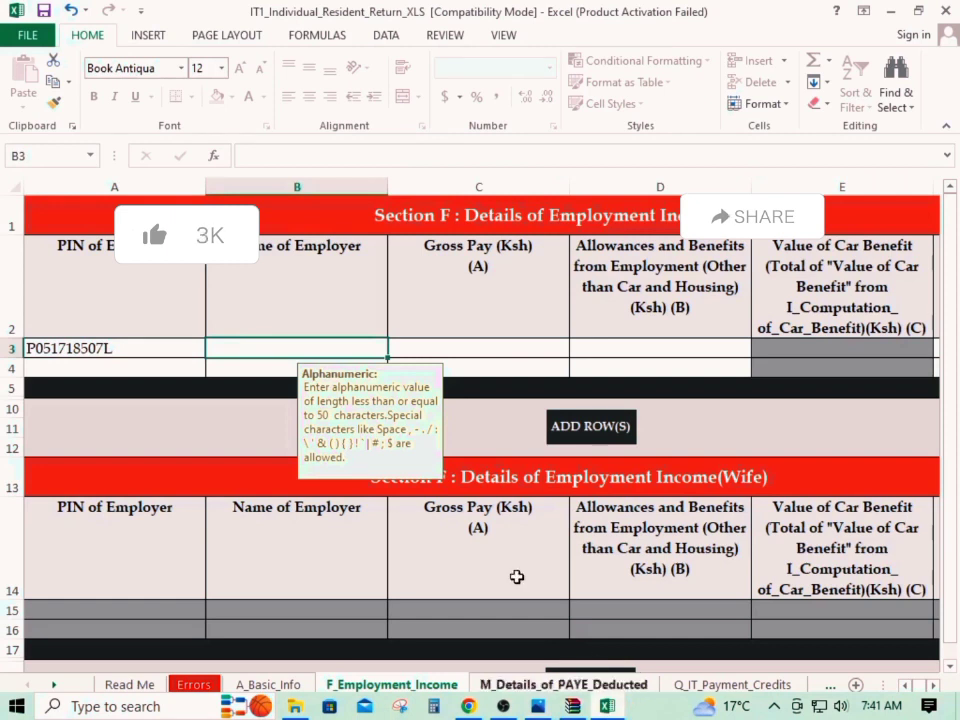
text(SPREAD MASTERS LTD)
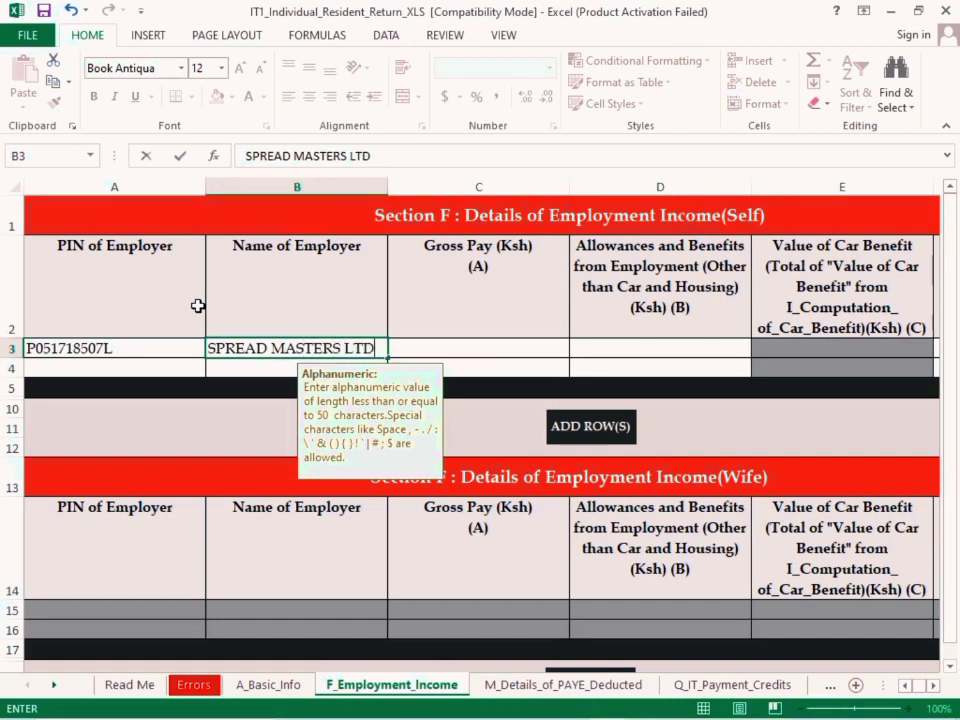
Consult the P9A card's total gross pay and enter 354821 as Gross Pay for the employer in the Self section
click(466, 349)
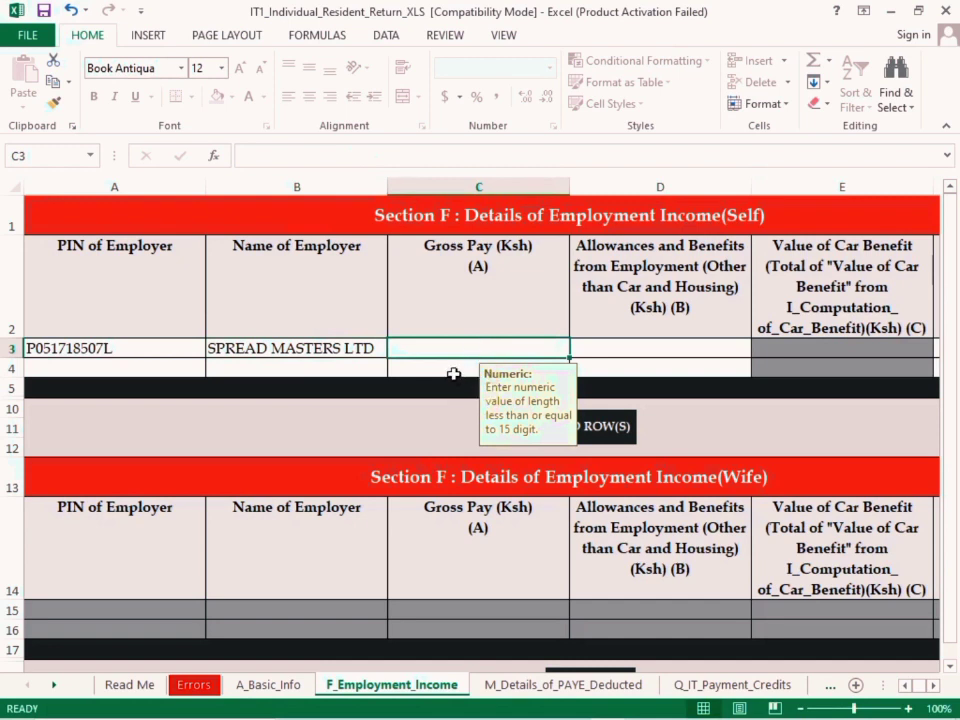
mouse_move(500, 716)
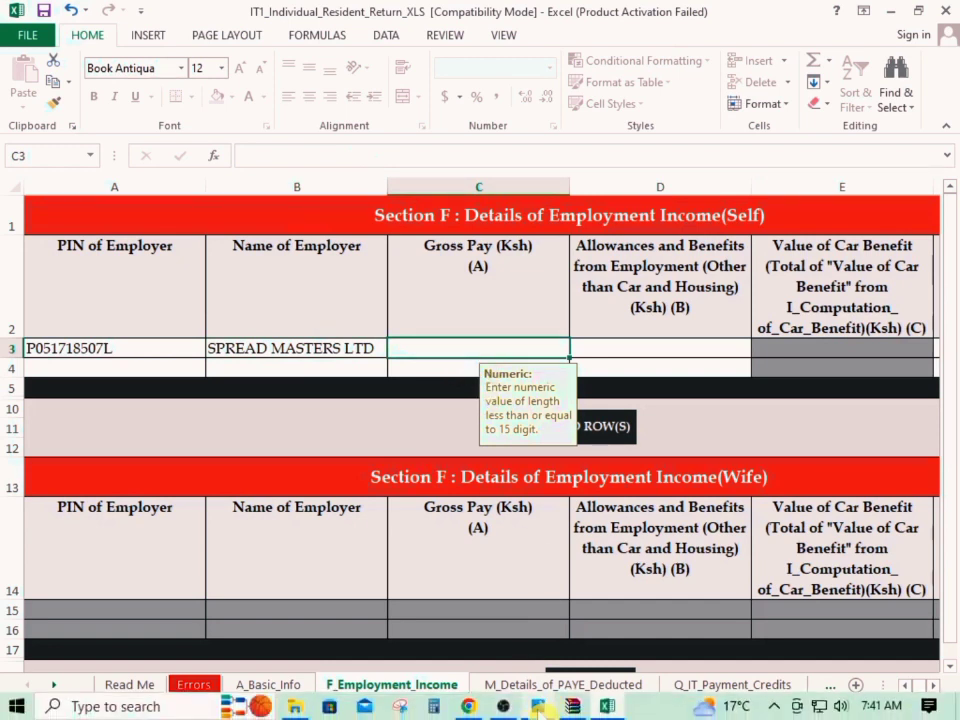
mouse_move(538, 706)
click(540, 580)
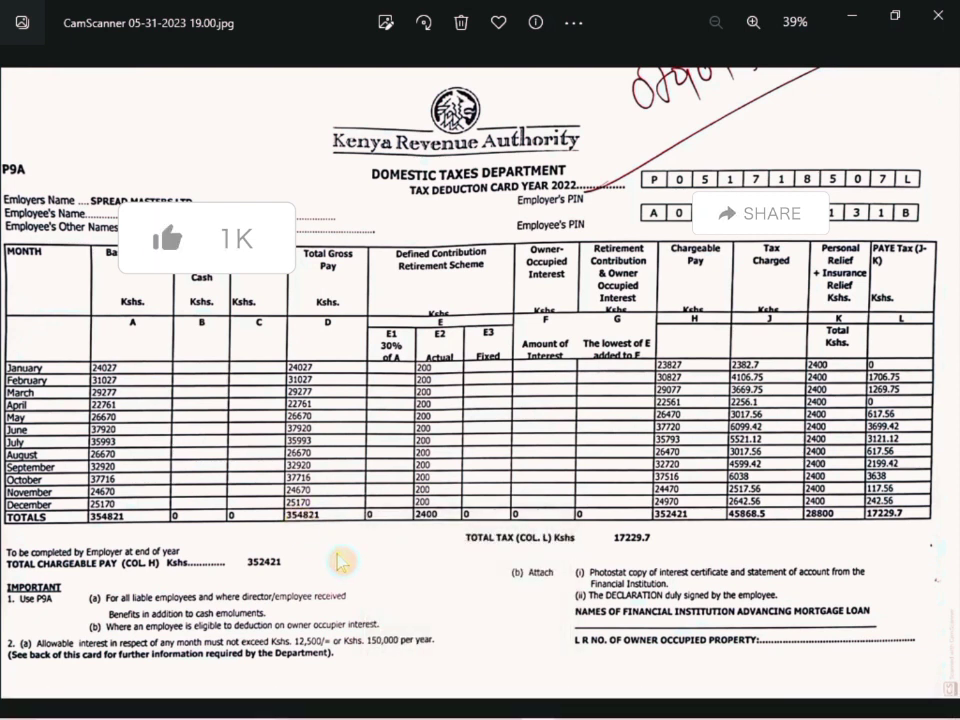
click(606, 706)
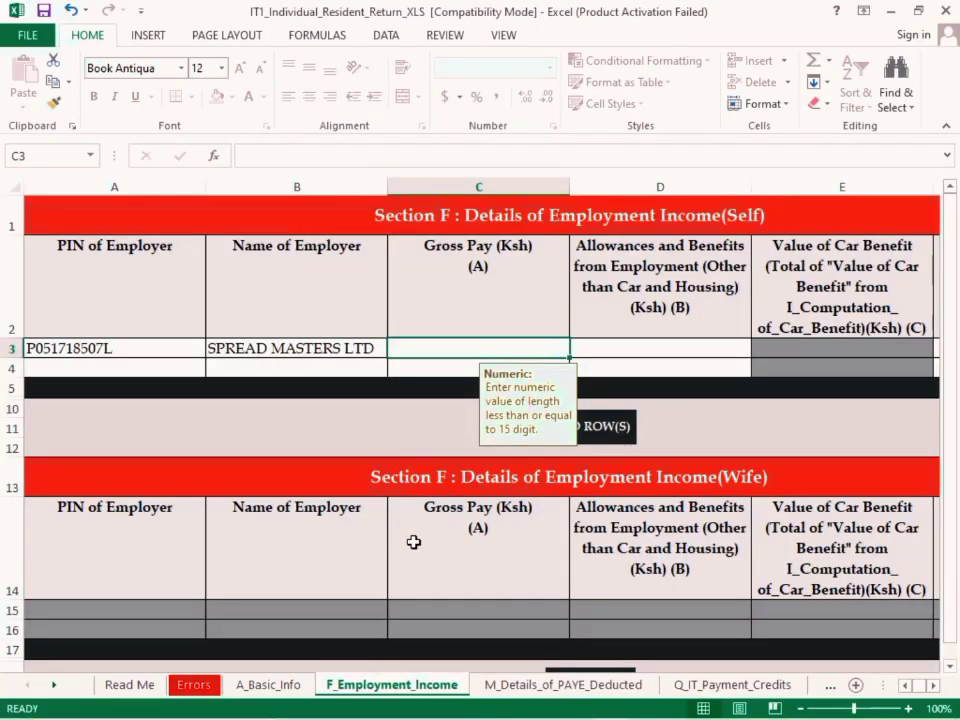
text(354821)
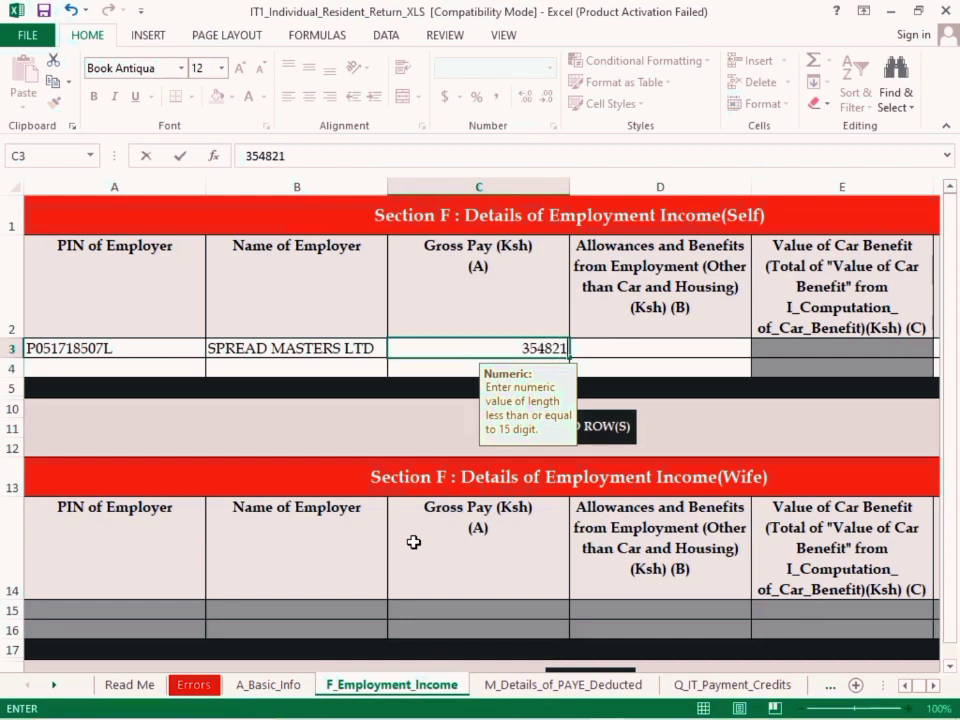
Check the benefits on the P9A card and enter 0 for Allowances and Benefits from Employment in the first Self row
click(673, 348)
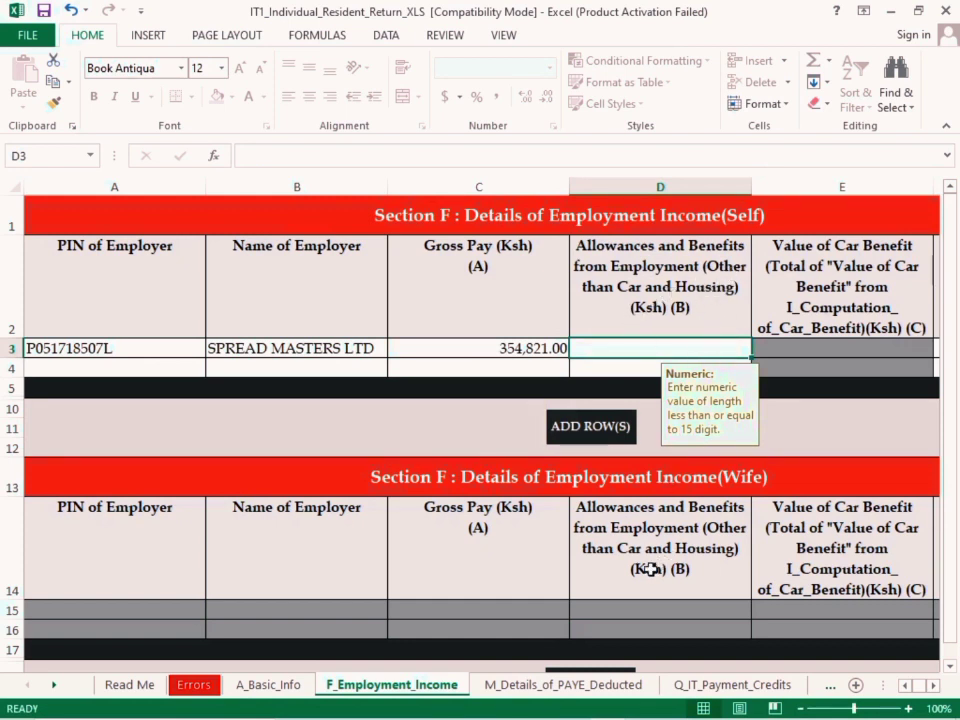
click(574, 710)
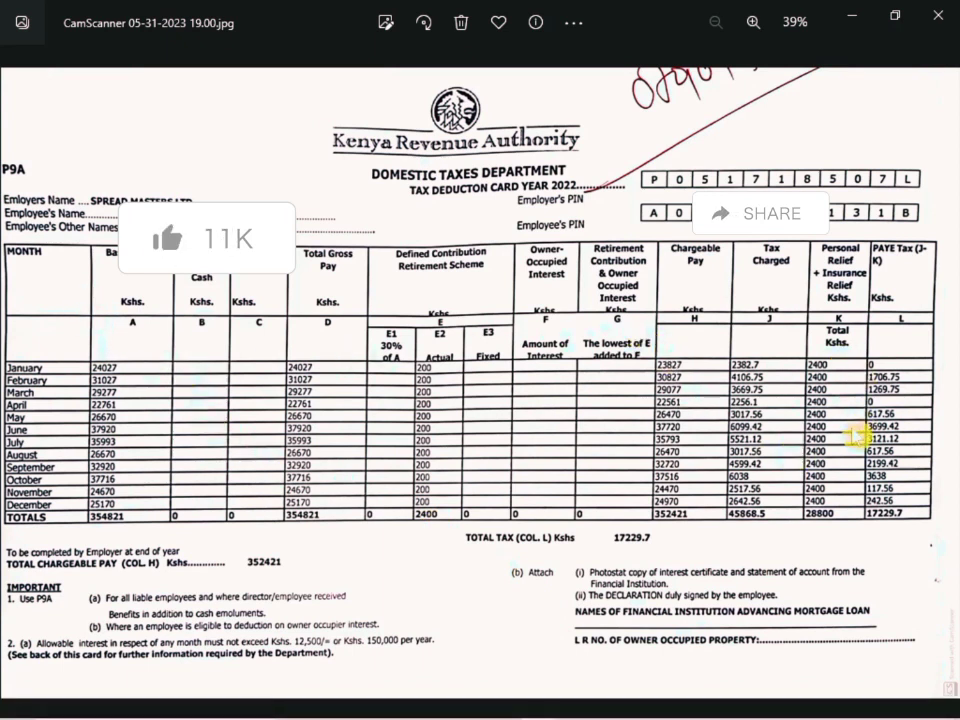
mouse_move(556, 712)
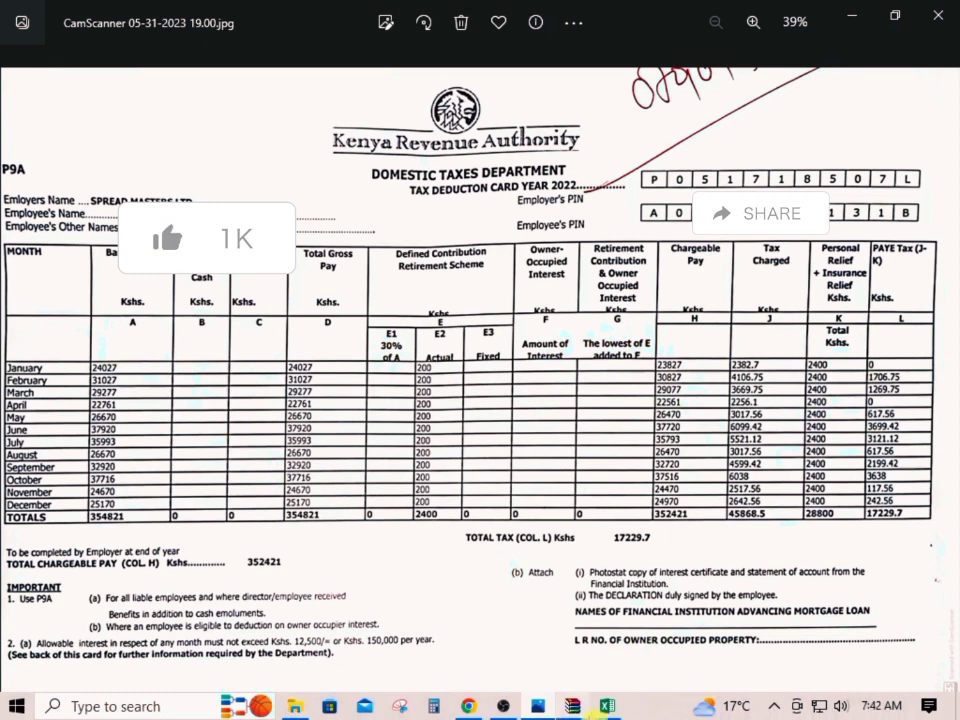
click(607, 706)
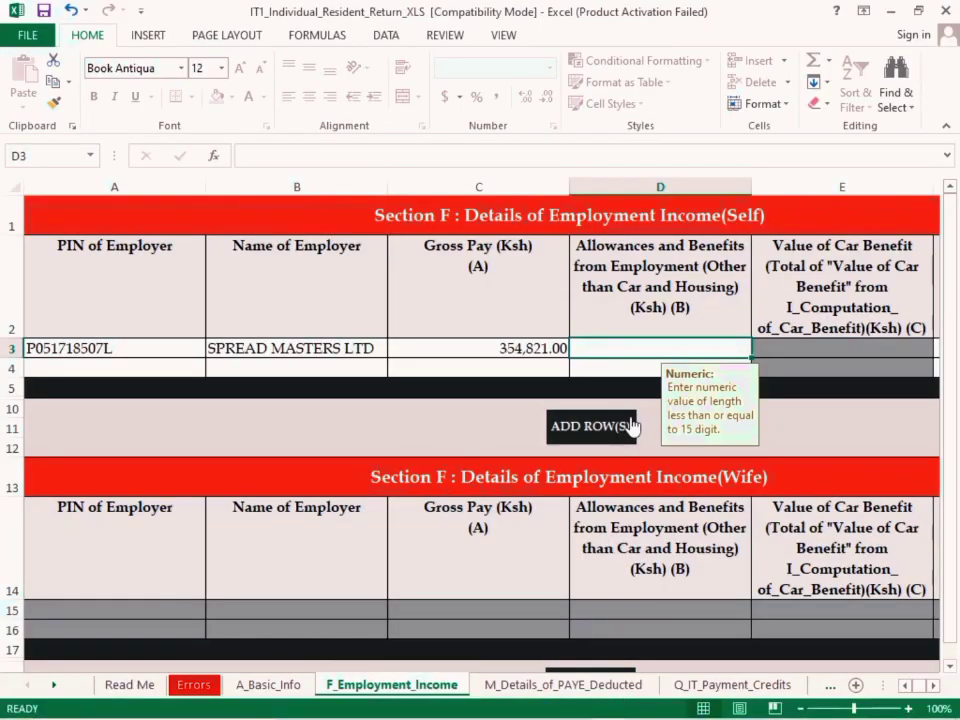
text(00)
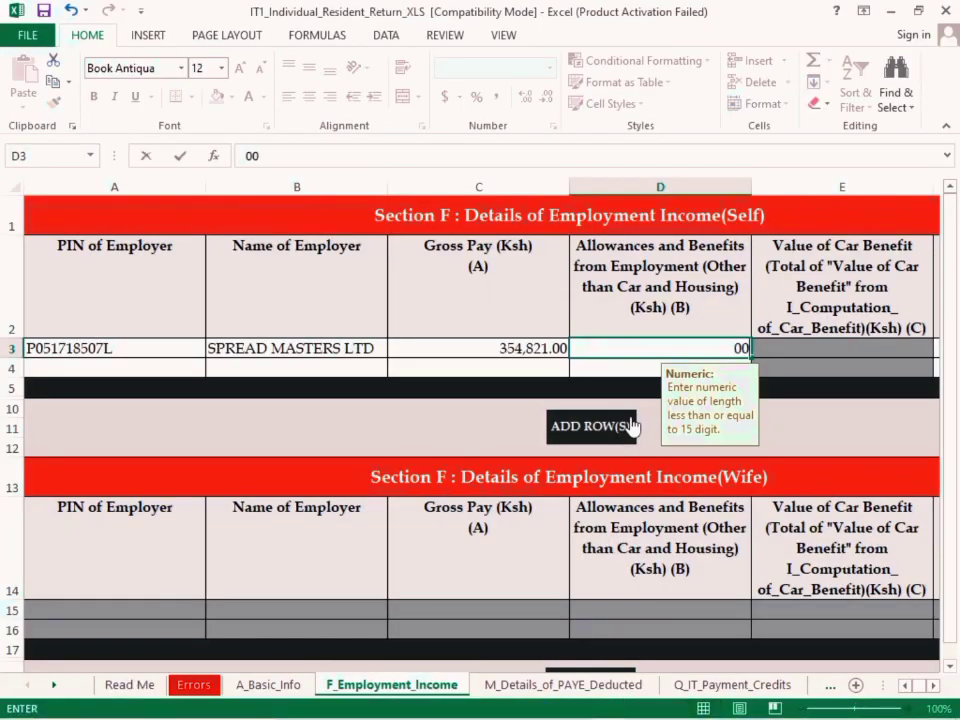
key(Return)
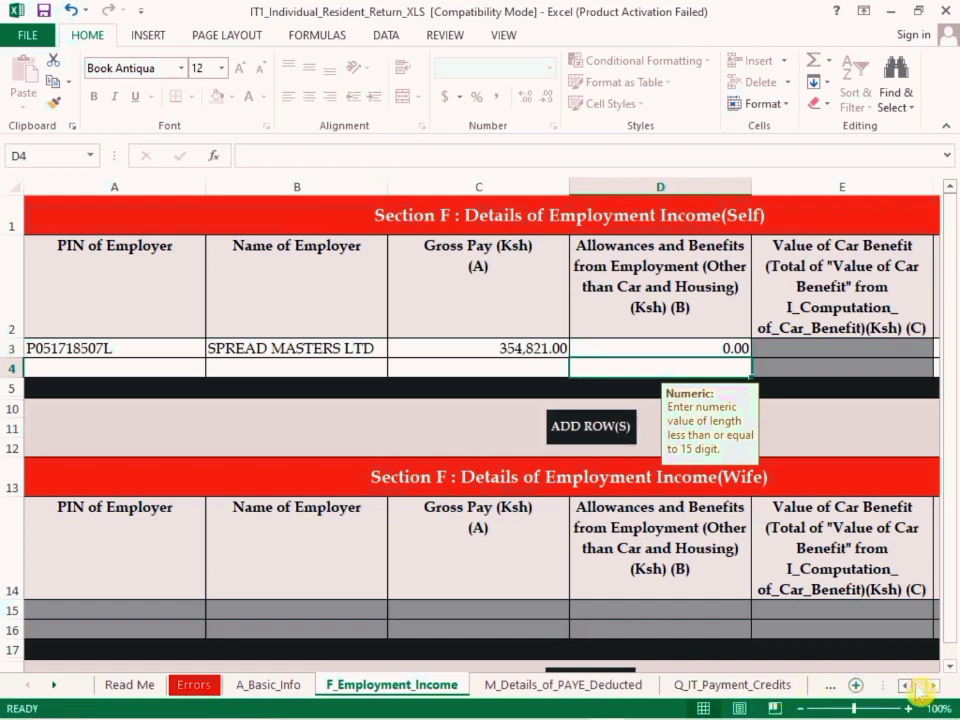
Check the P9A card for housing value and enter 0 as Net Value of Housing in the first Self row
click(932, 686)
click(932, 686)
click(932, 686)
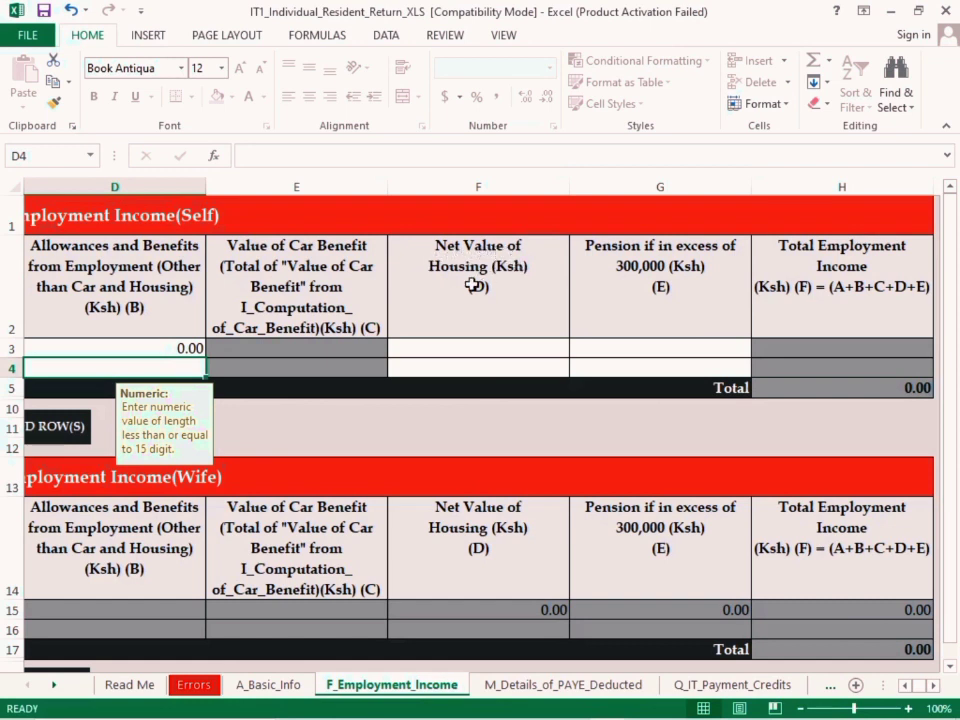
click(538, 706)
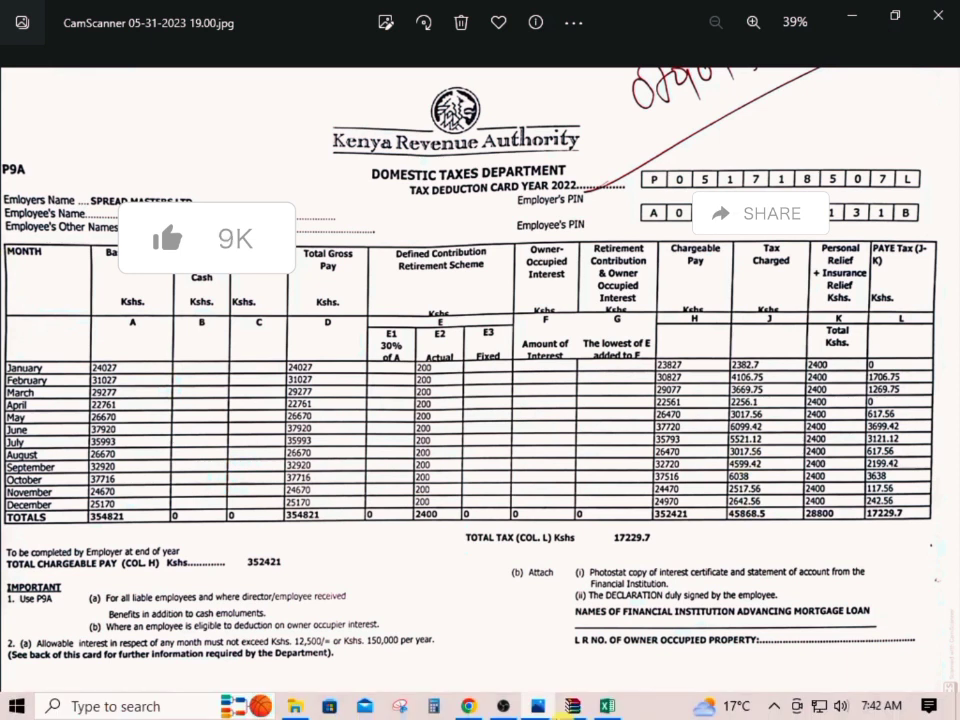
key(alt+Tab)
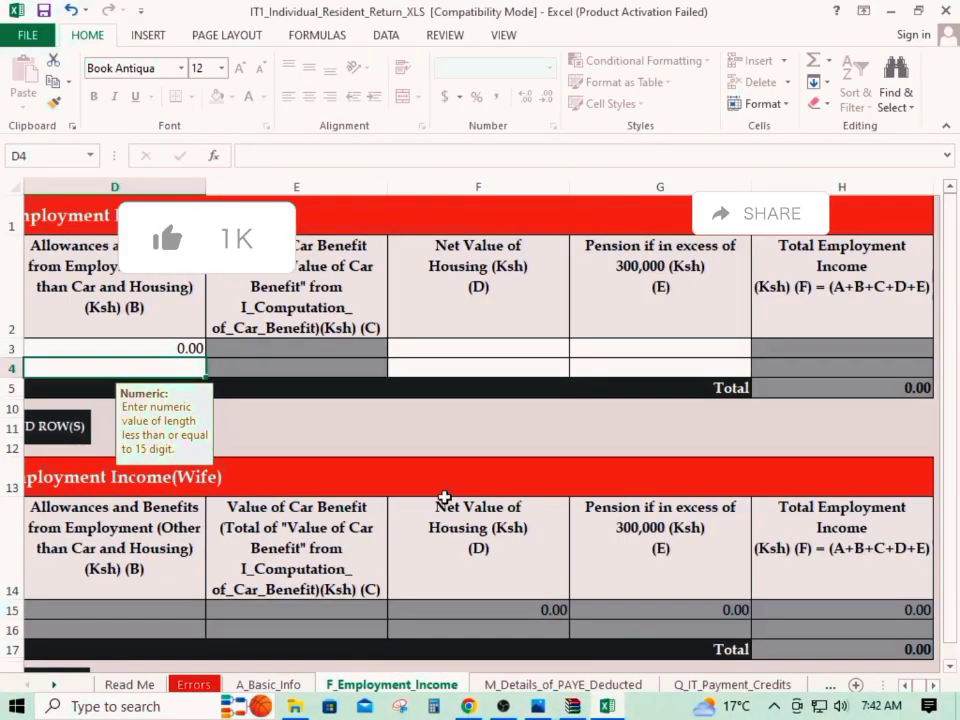
click(501, 351)
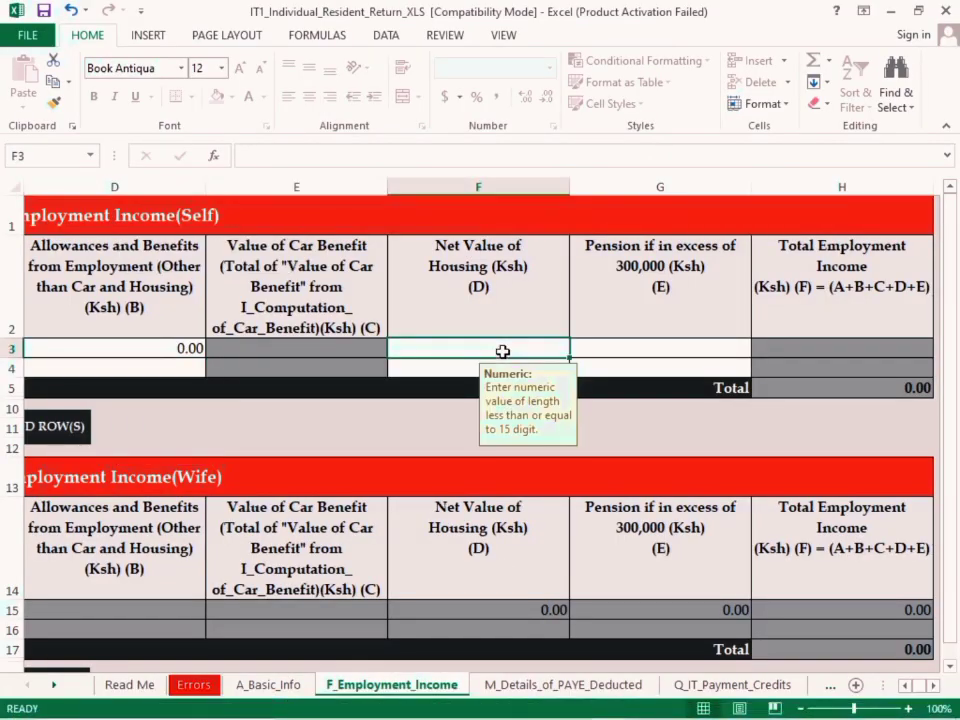
text(00)
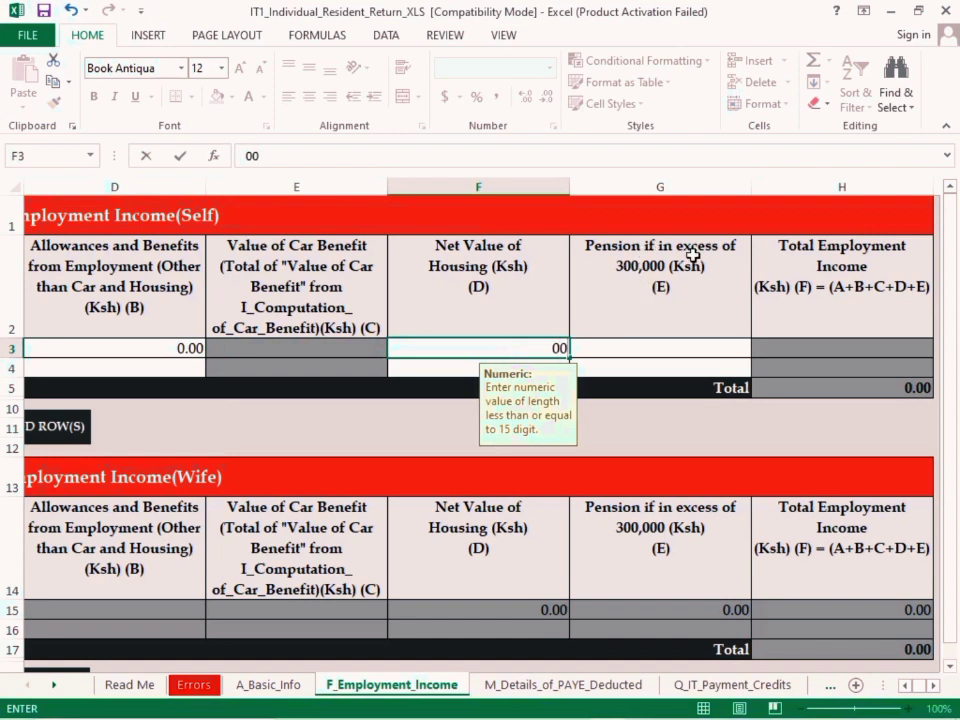
Check the retirement columns on the P9A card and enter 0 for Pension if in excess of 300,000 in the first Self row
click(673, 352)
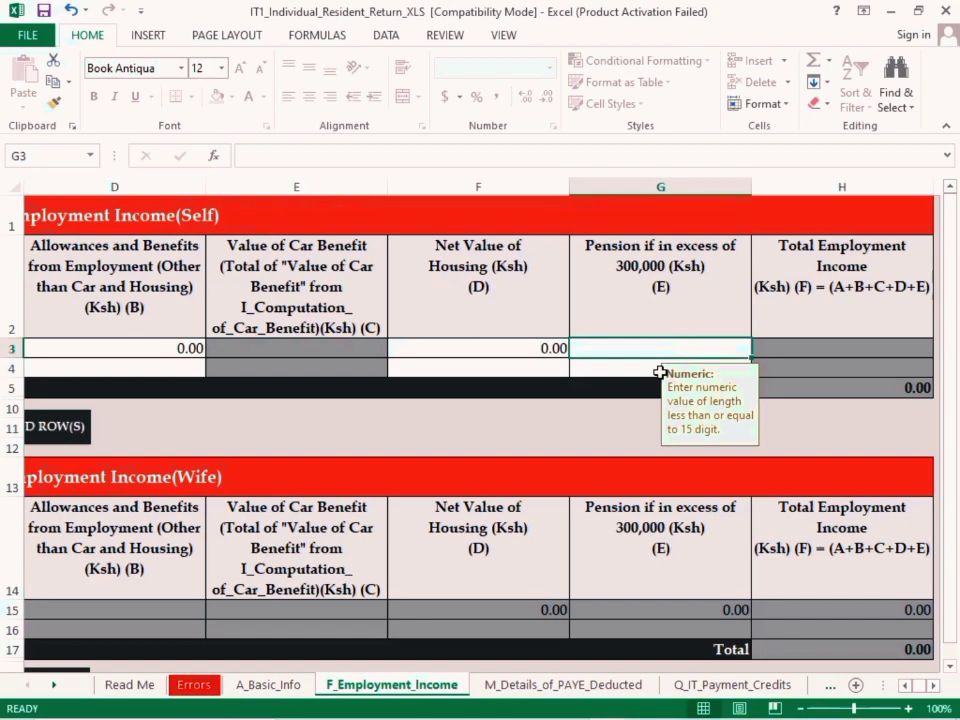
click(540, 709)
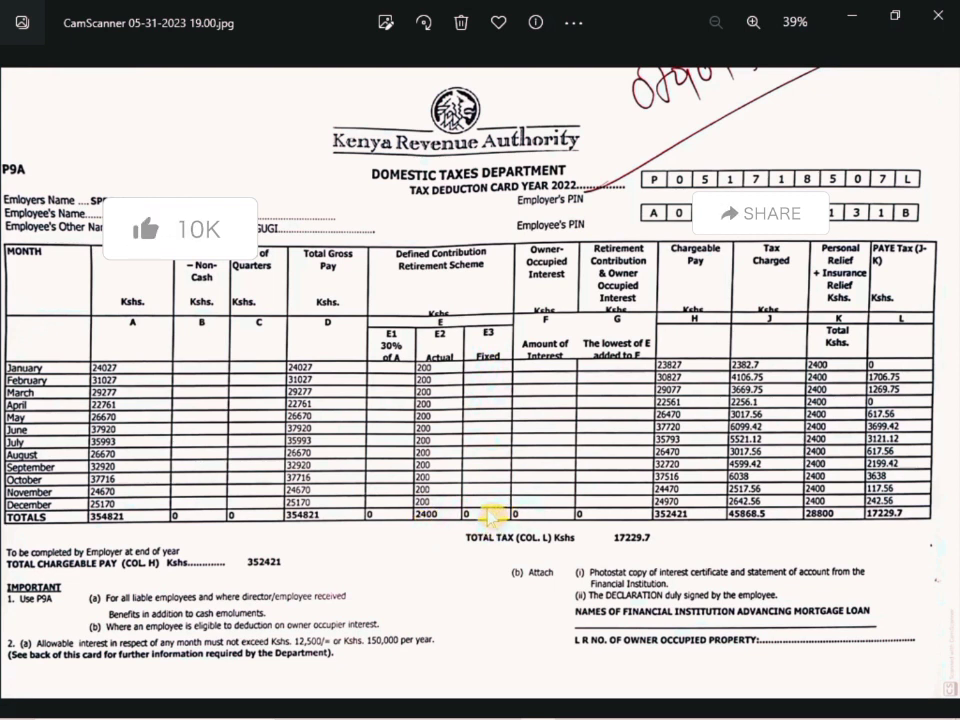
mouse_move(595, 706)
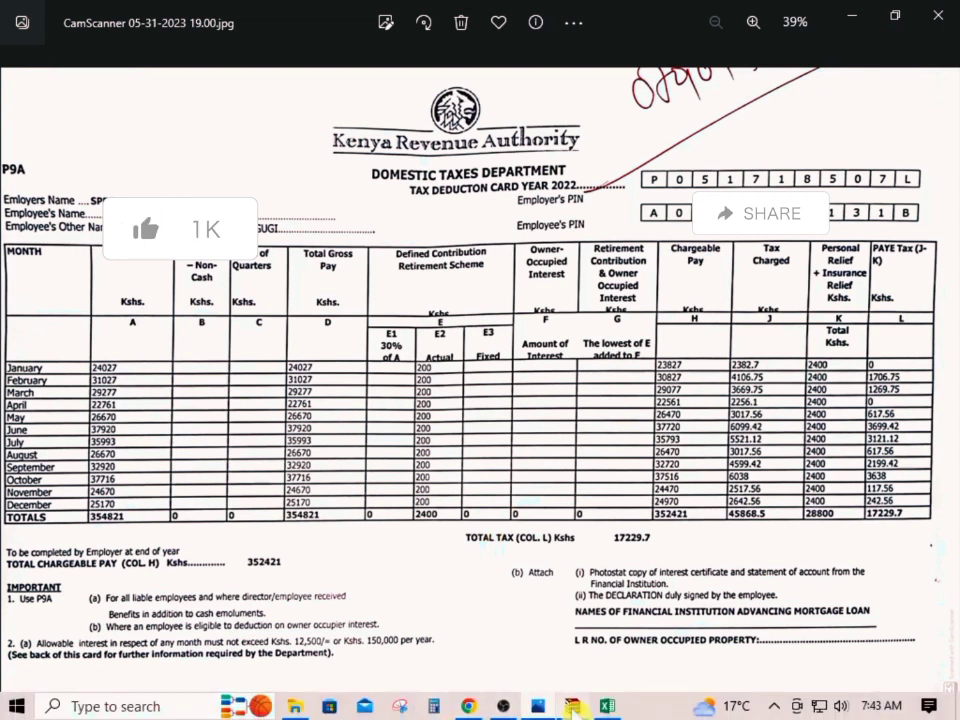
click(605, 706)
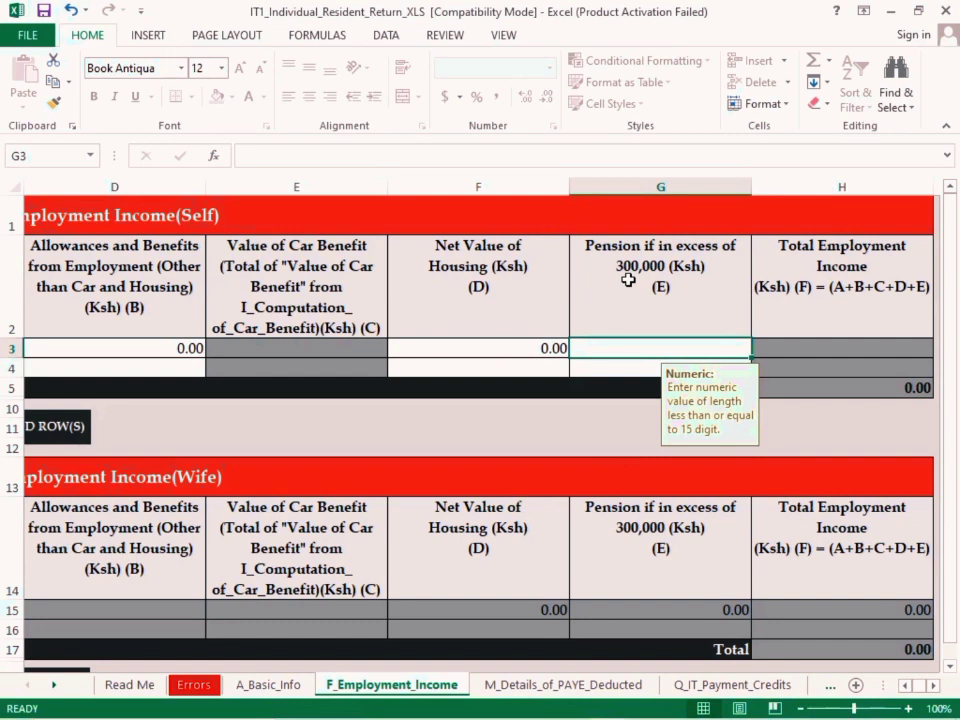
text(00)
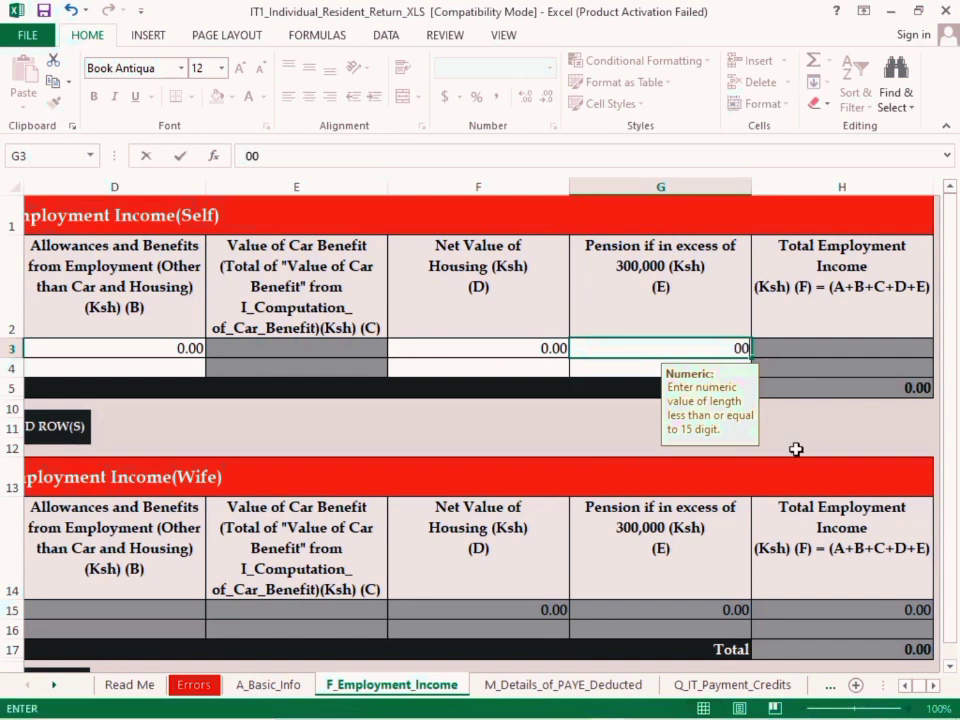
key(ctrl+Return)
key(Down)
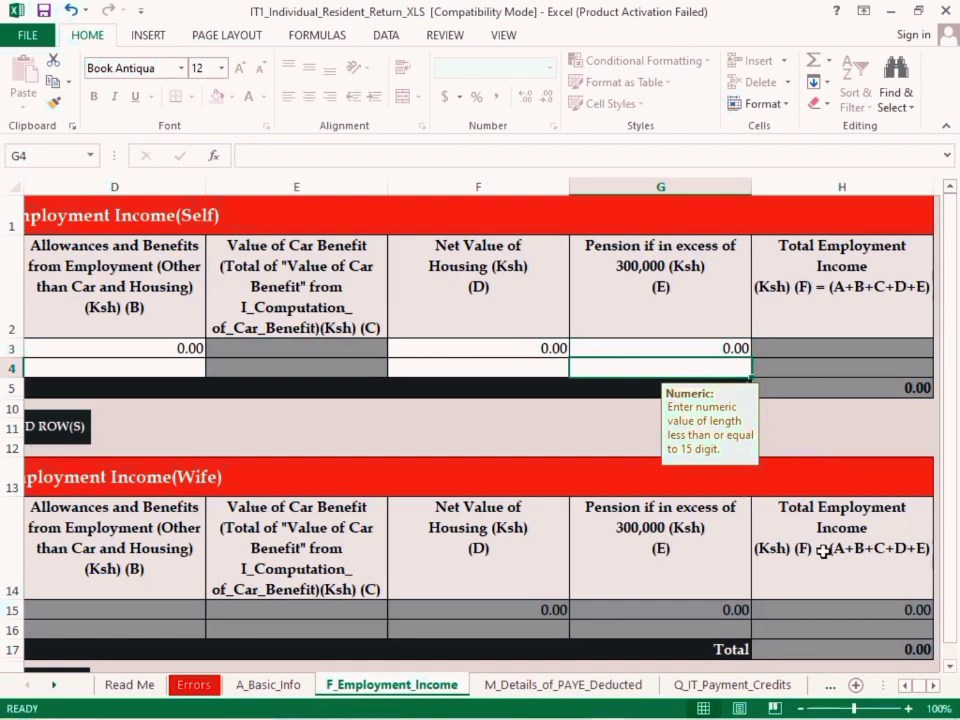
Review the Self row in the employment income section, from the employer's PIN across to total employment income
click(904, 688)
click(904, 688)
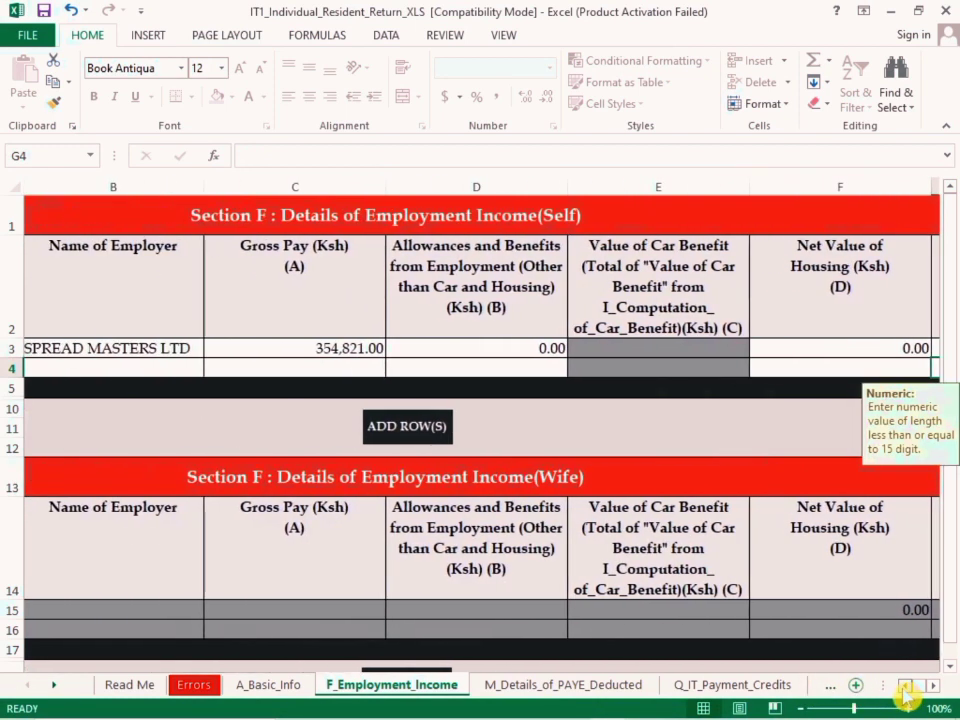
click(932, 688)
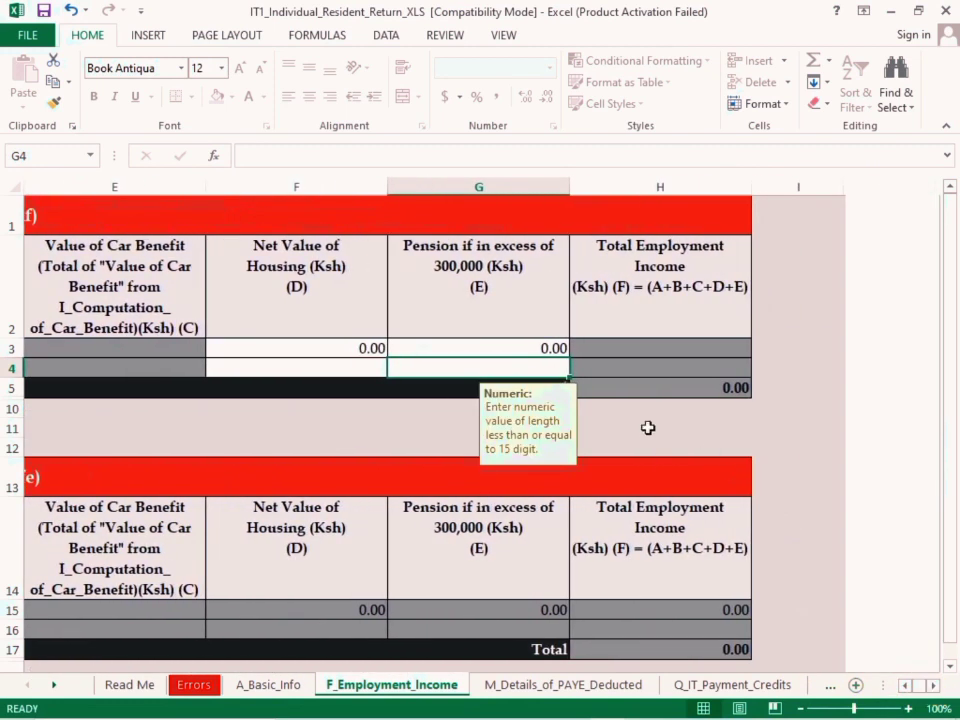
click(905, 687)
scroll(788, 552, down, 5)
scroll(737, 531, up, 4)
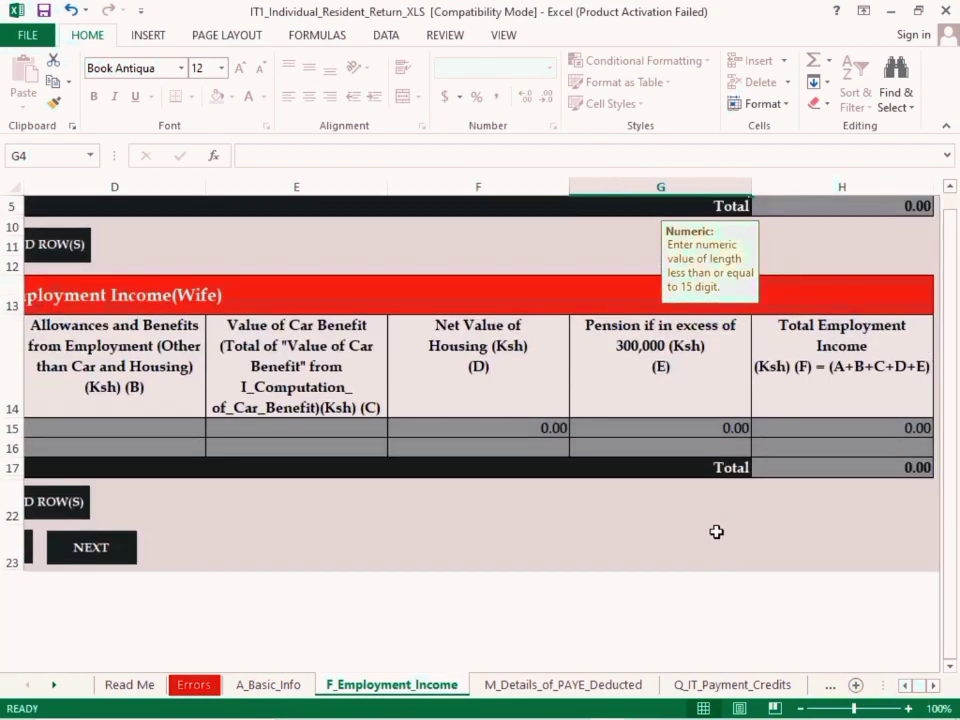
scroll(716, 531, up, 1)
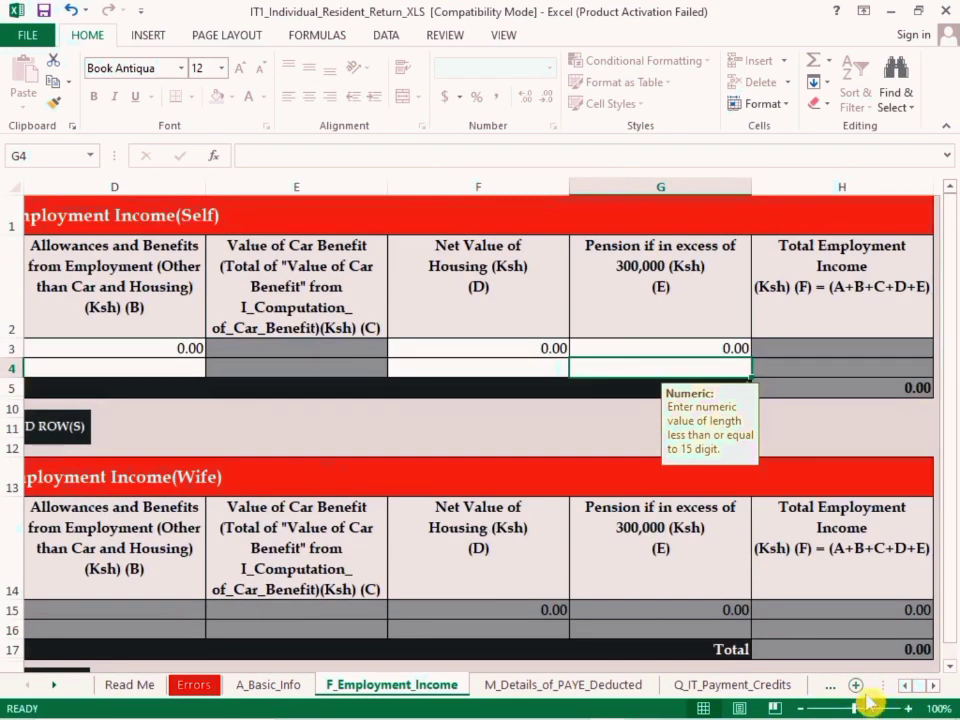
click(905, 690)
click(905, 690)
click(905, 690)
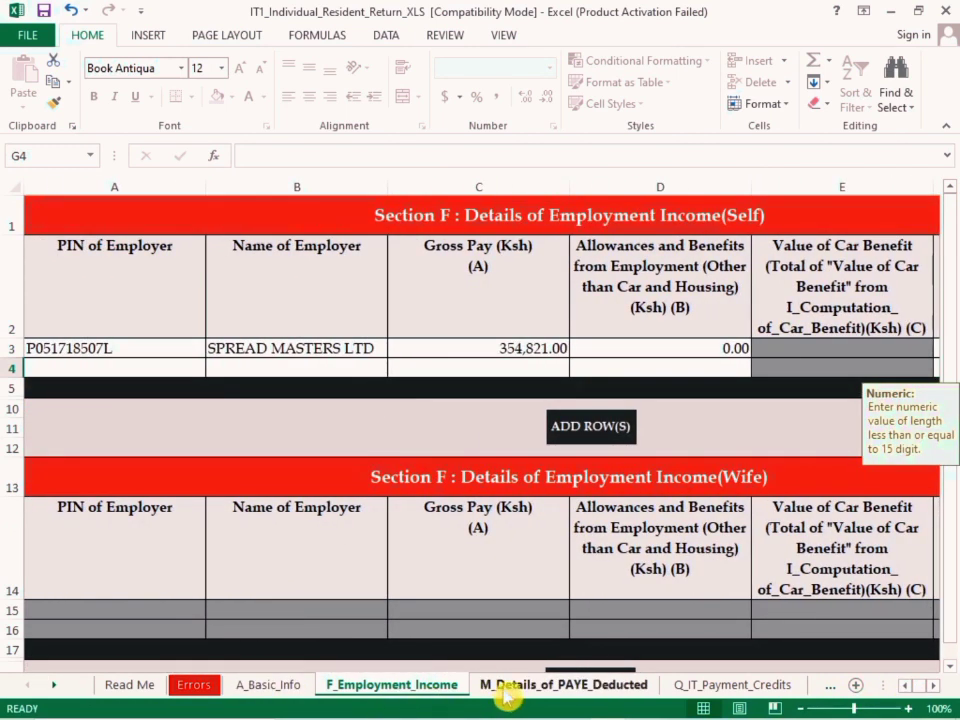
scroll(587, 560, down, 7)
scroll(587, 480, up, 3)
In Section M's first Self row, select the employer's PIN and enter SPREAD MASTERS LTD as Name of Employer
click(640, 432)
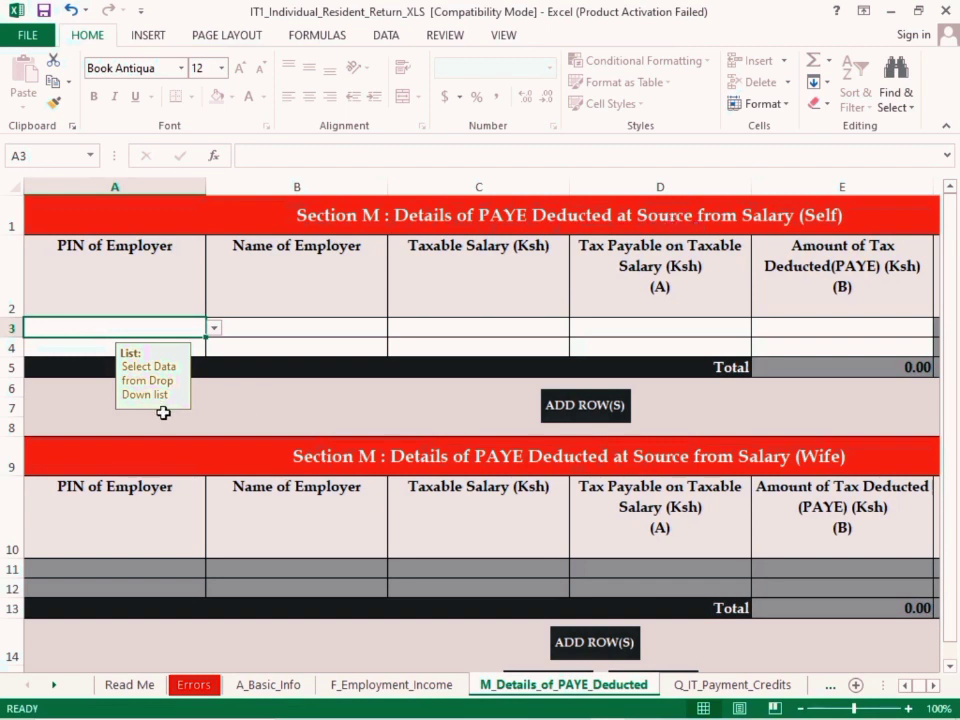
click(214, 330)
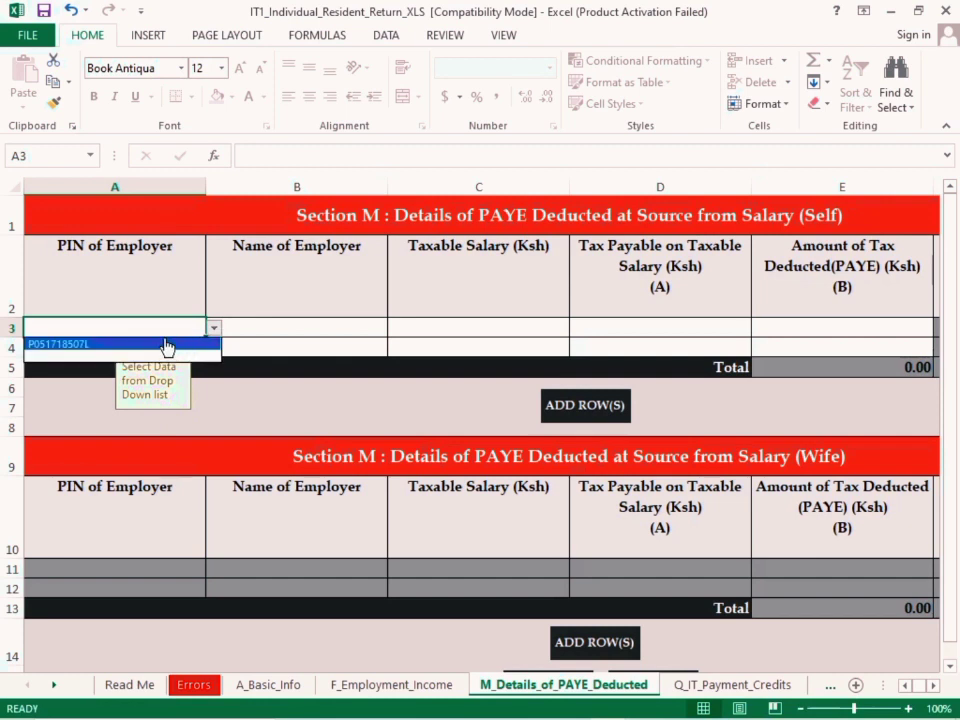
click(166, 344)
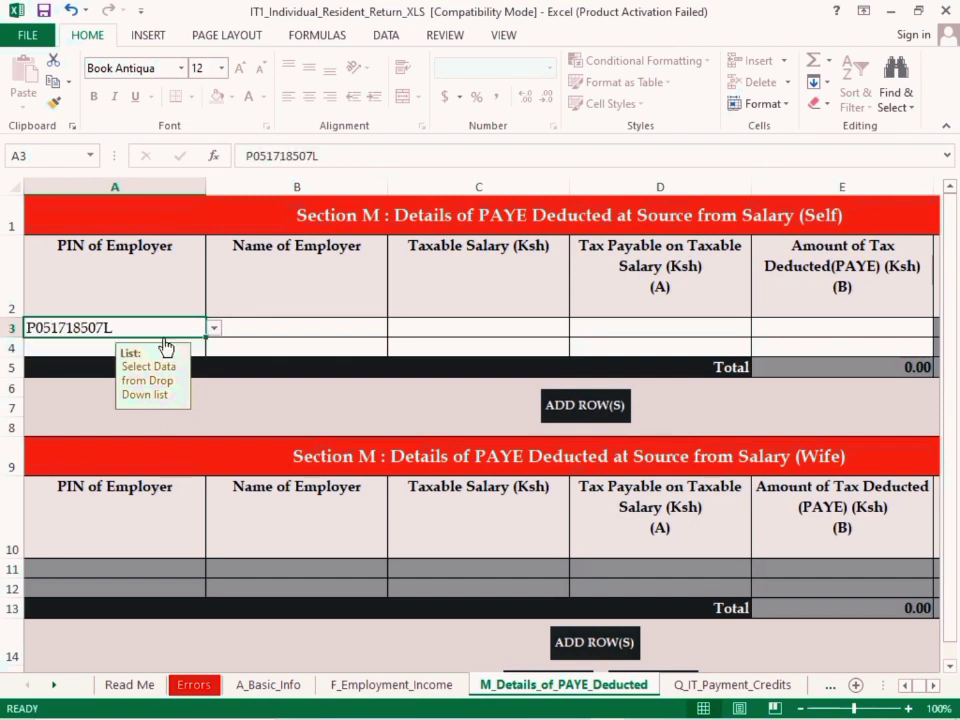
click(247, 324)
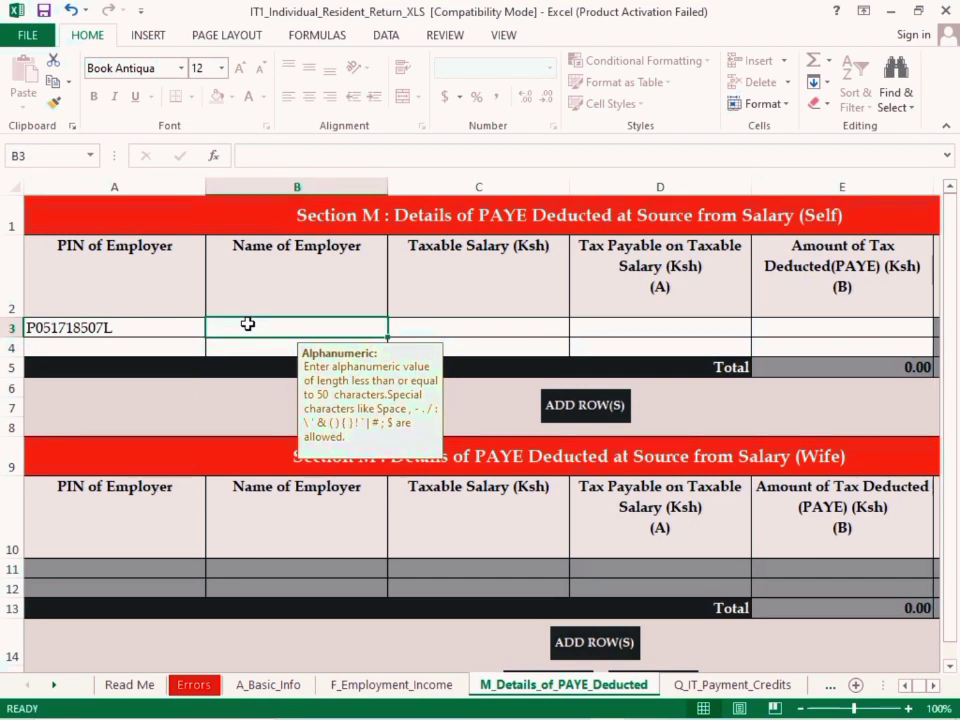
text(SPREAD MASTER)
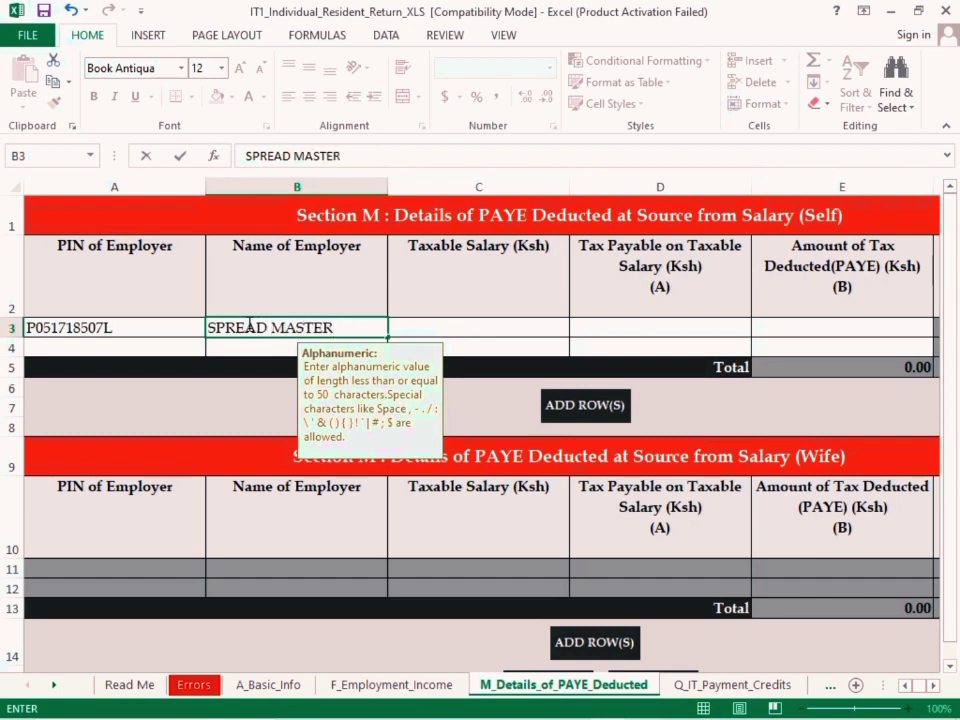
text(S LTD)
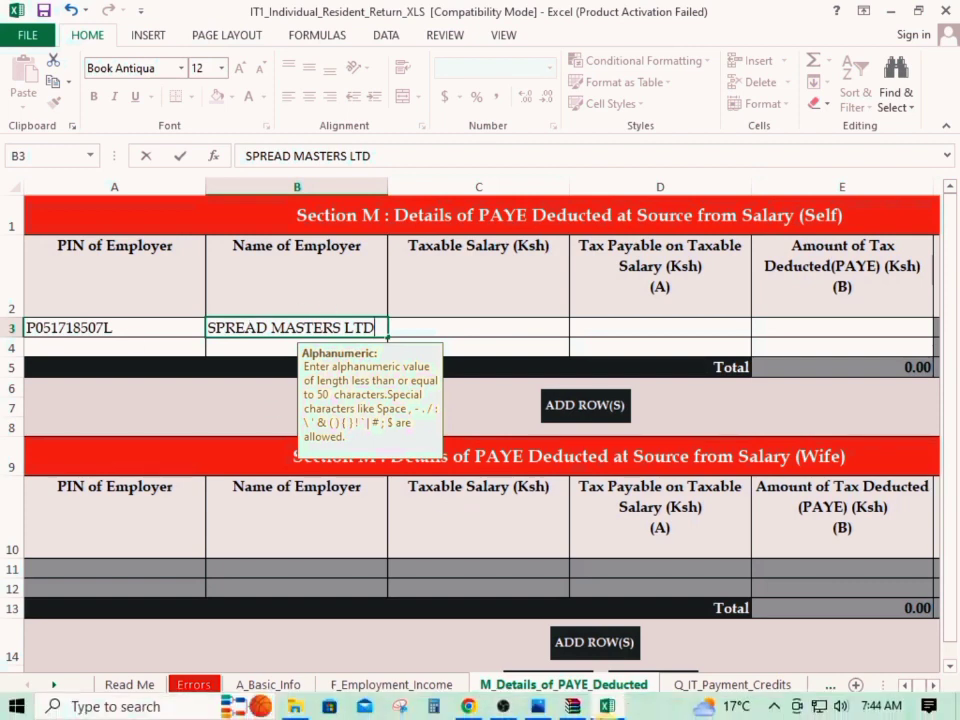
Consult the P9A card's total chargeable pay and enter 352421 as Taxable Salary in Section M's first Self row
click(538, 706)
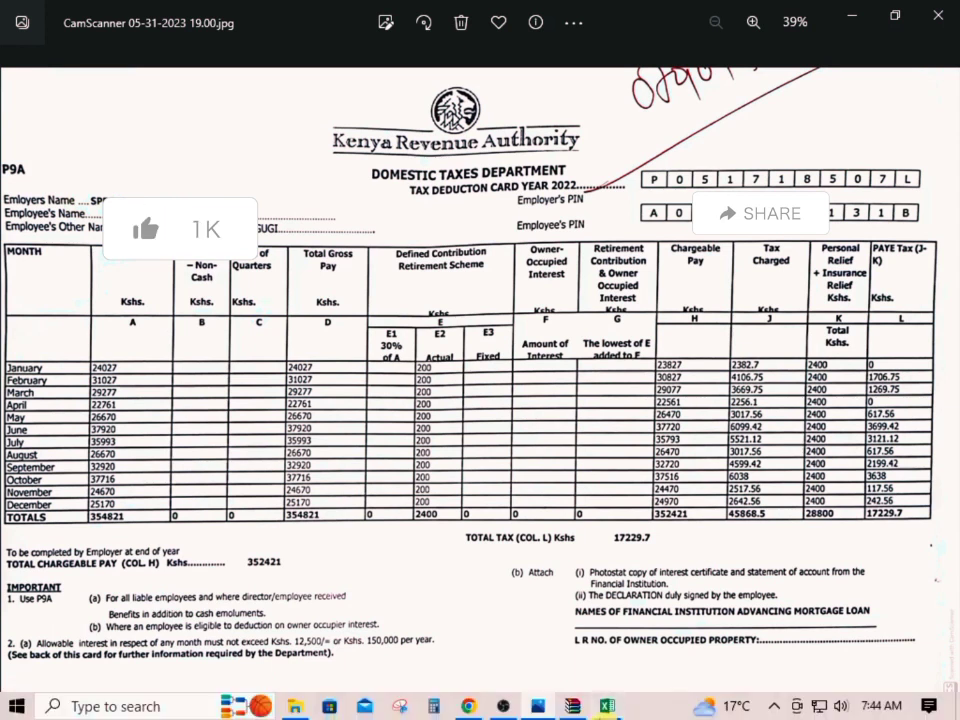
click(605, 706)
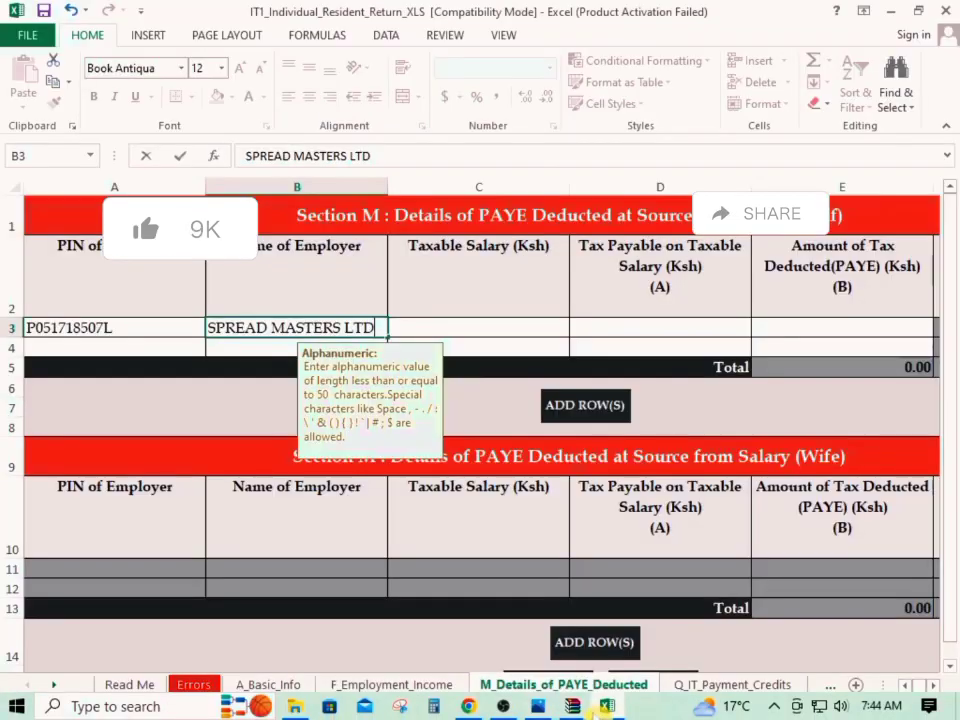
click(513, 333)
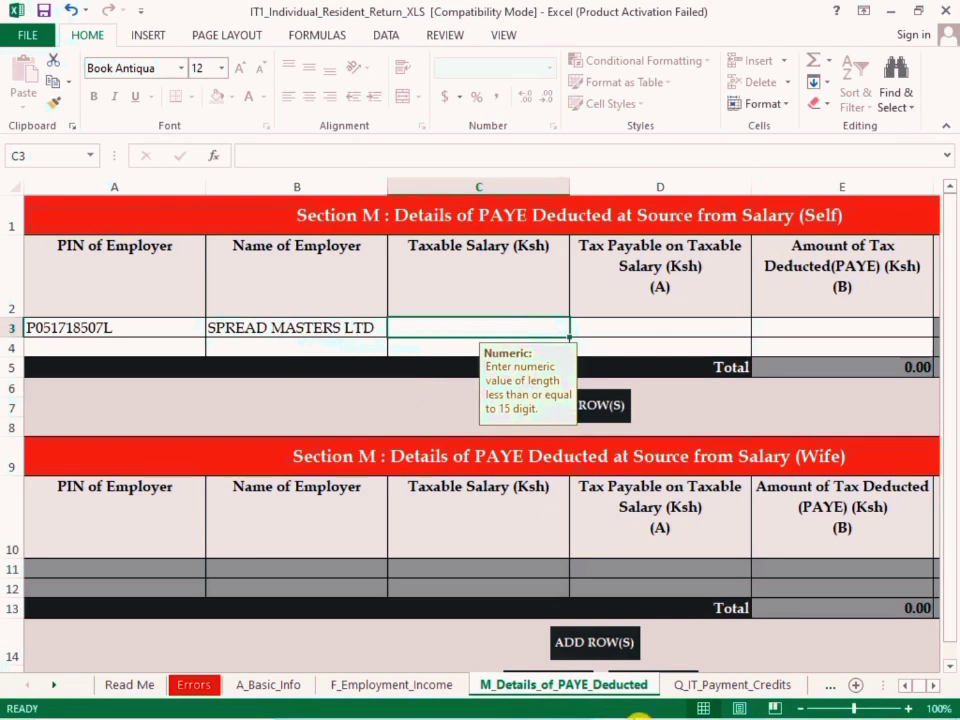
click(553, 706)
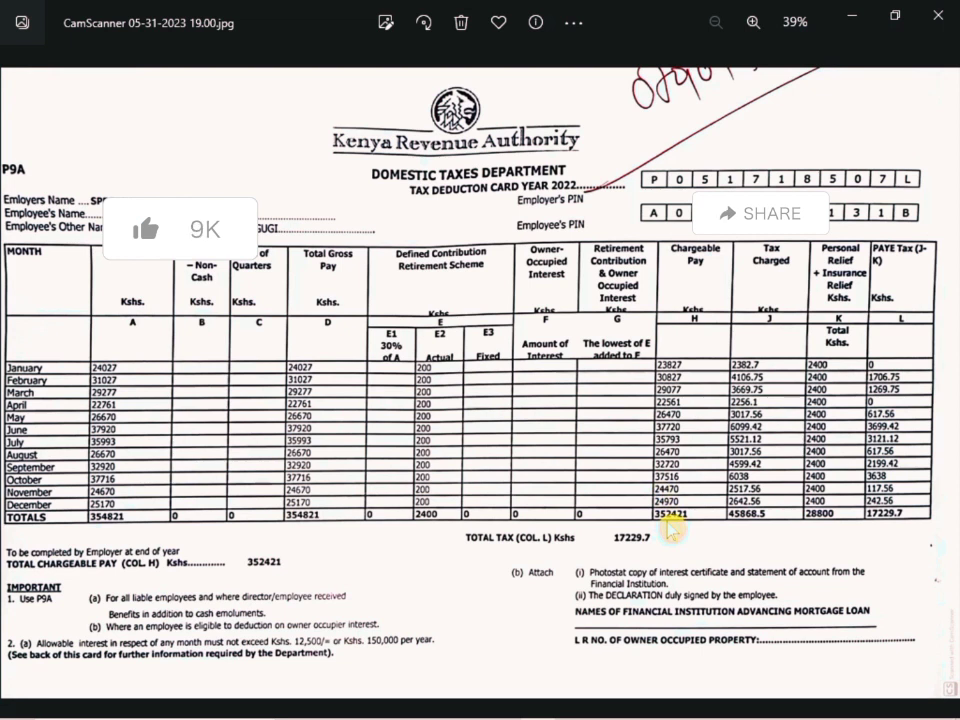
mouse_move(646, 712)
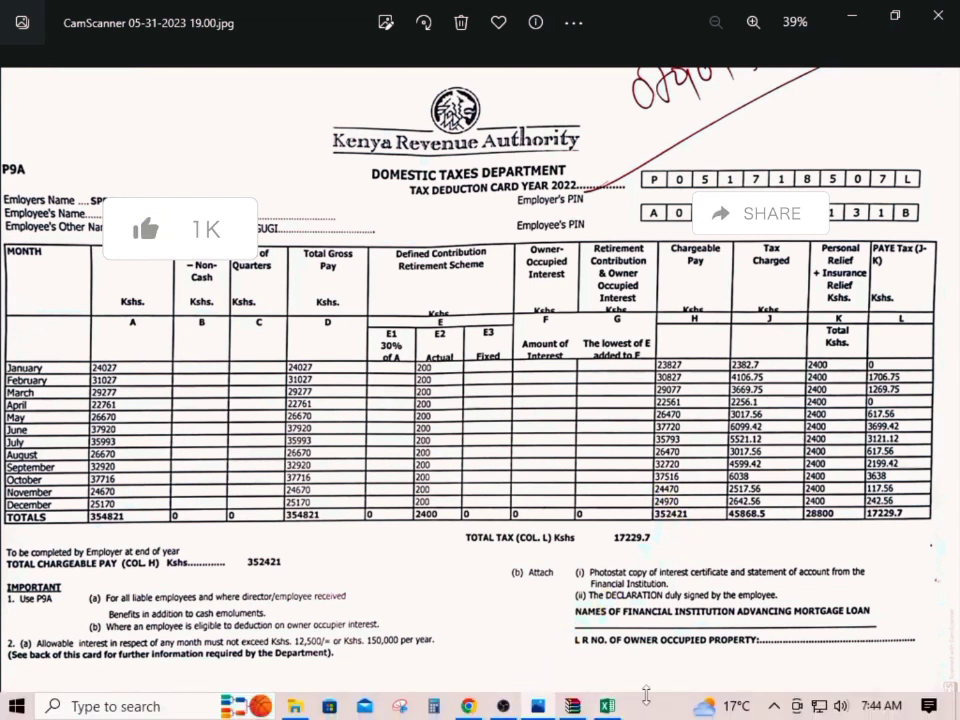
click(607, 706)
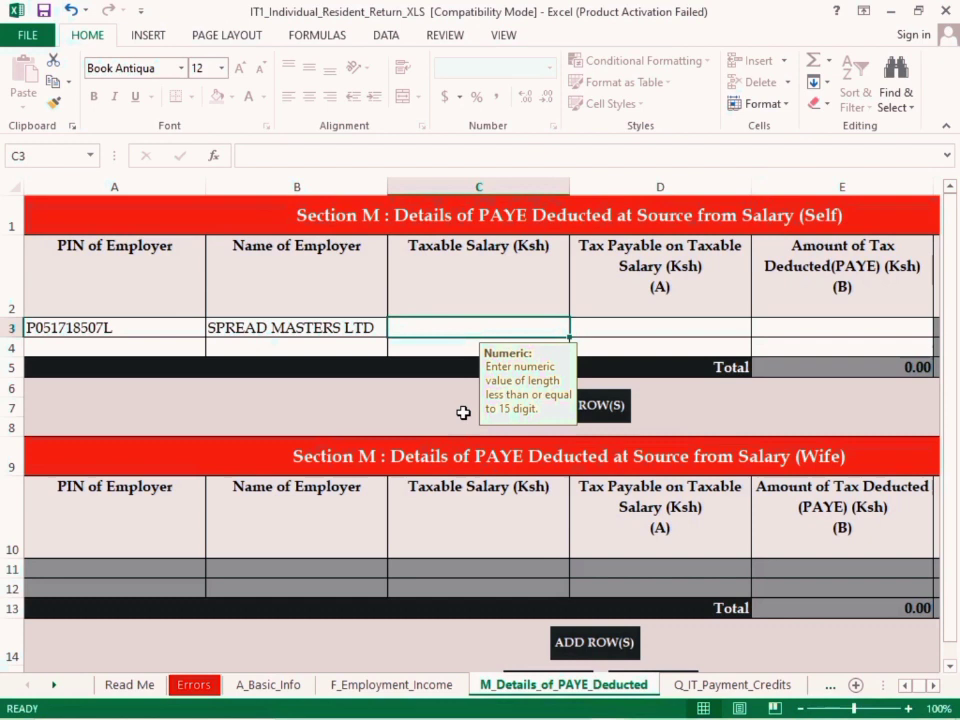
text(3)
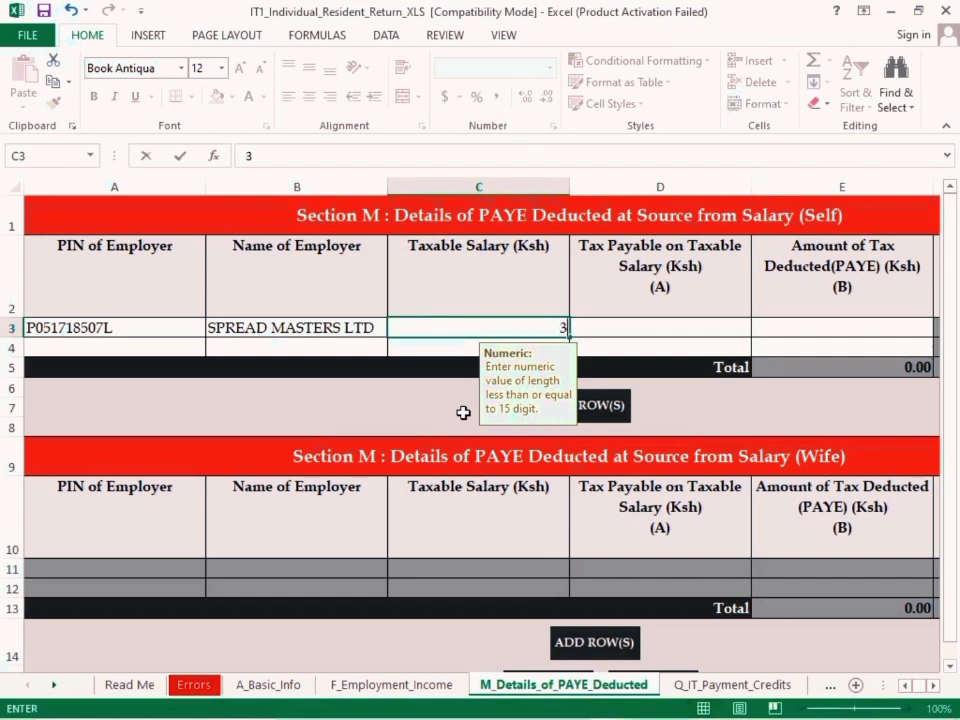
text(52421)
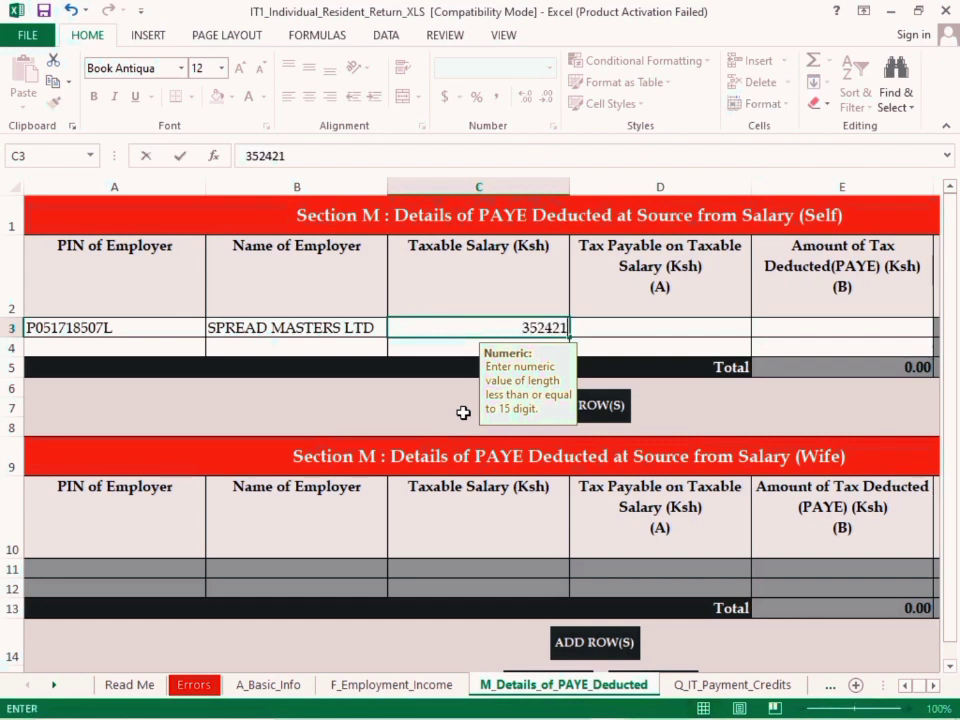
Check the total tax charged on the P9A card and enter 45868.5 as Tax Payable on Taxable Salary
click(661, 332)
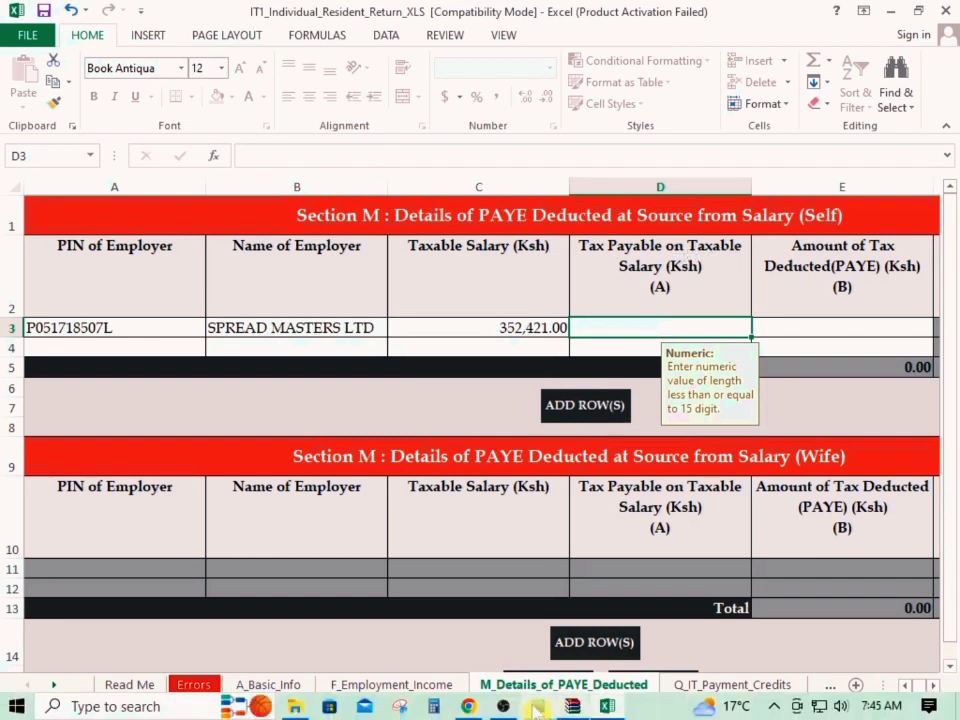
click(540, 704)
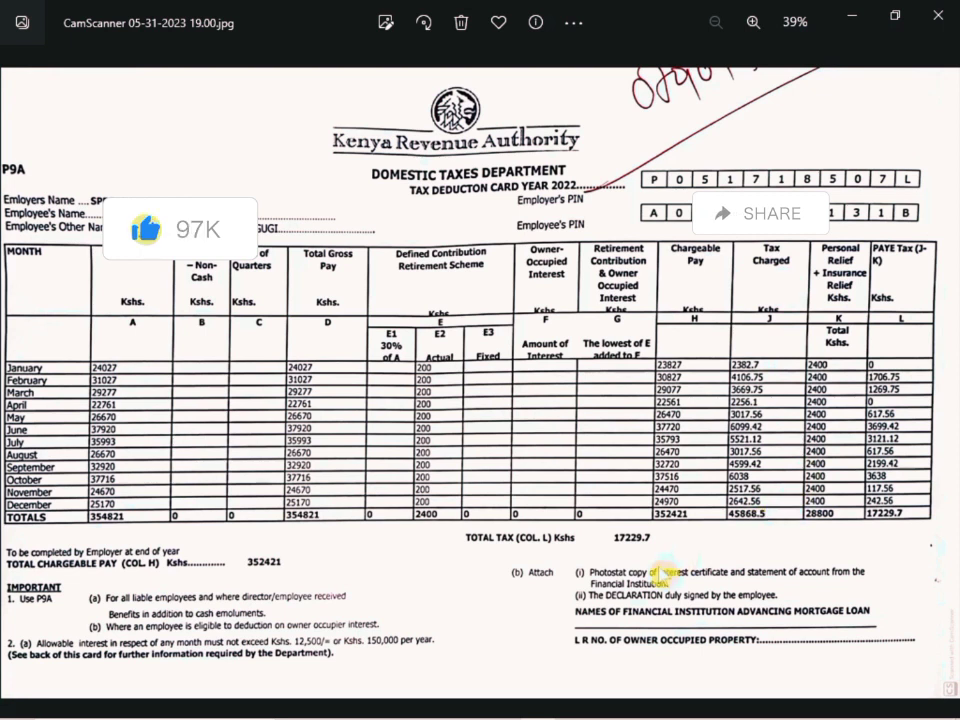
mouse_move(520, 714)
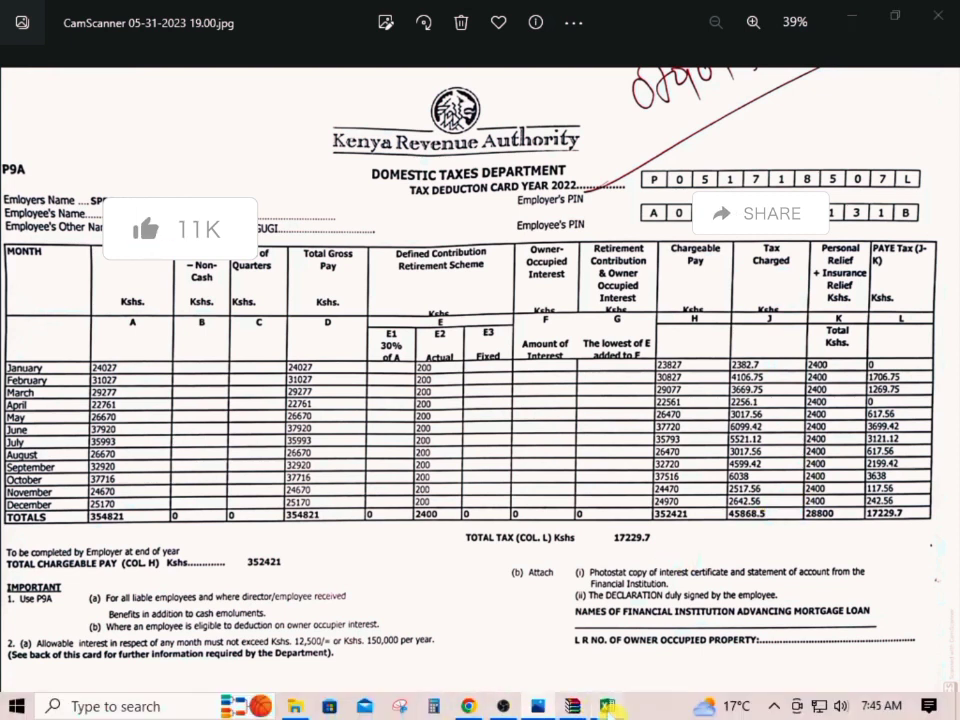
click(568, 704)
text(45)
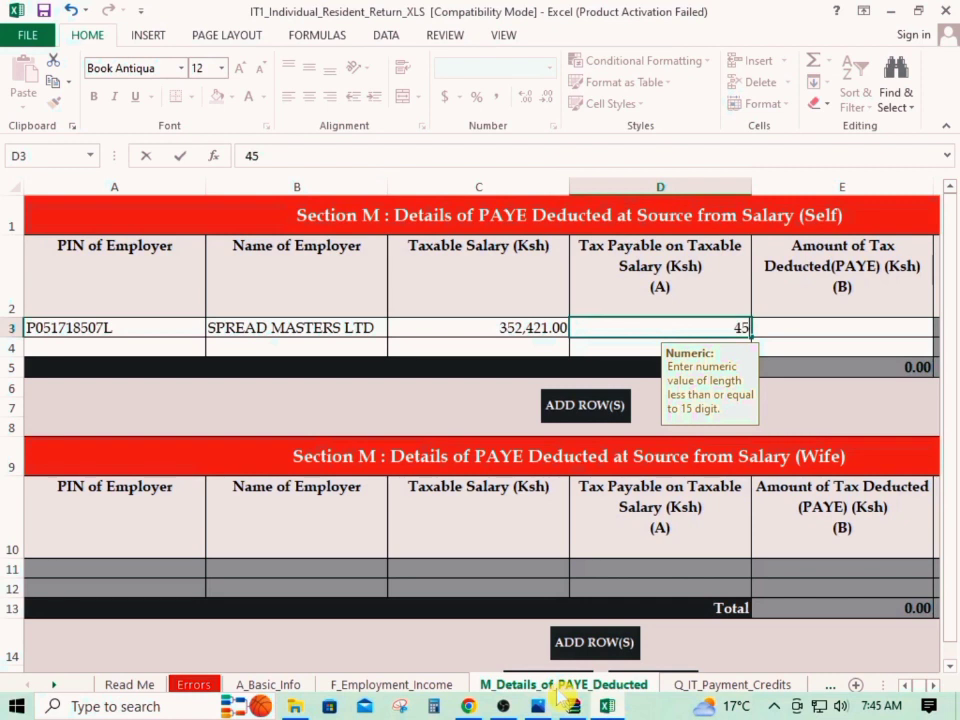
text(868.5)
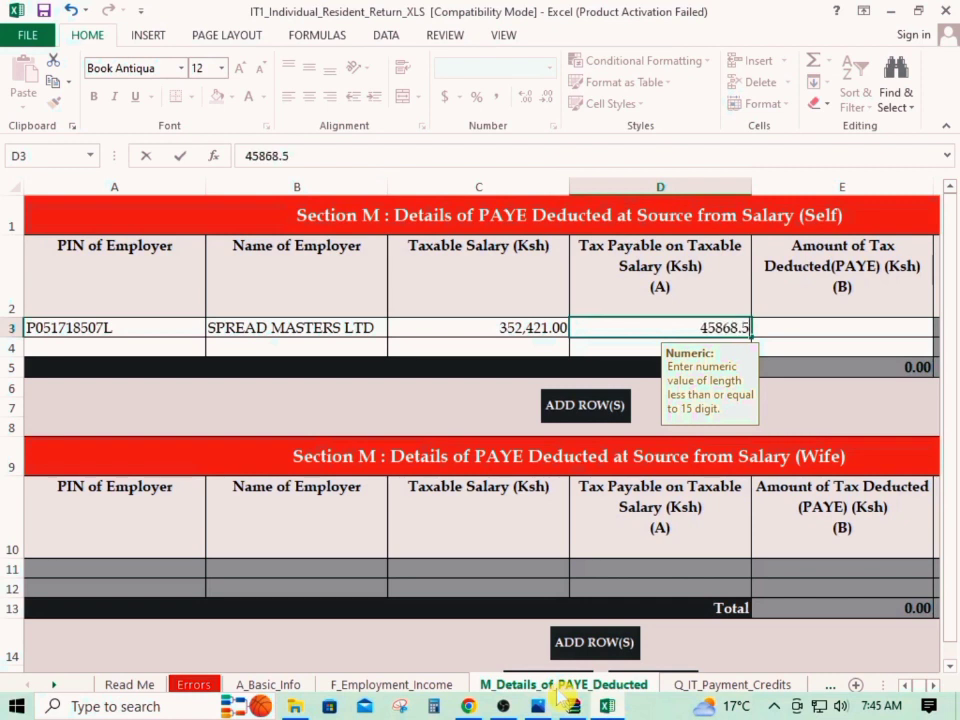
key(Return)
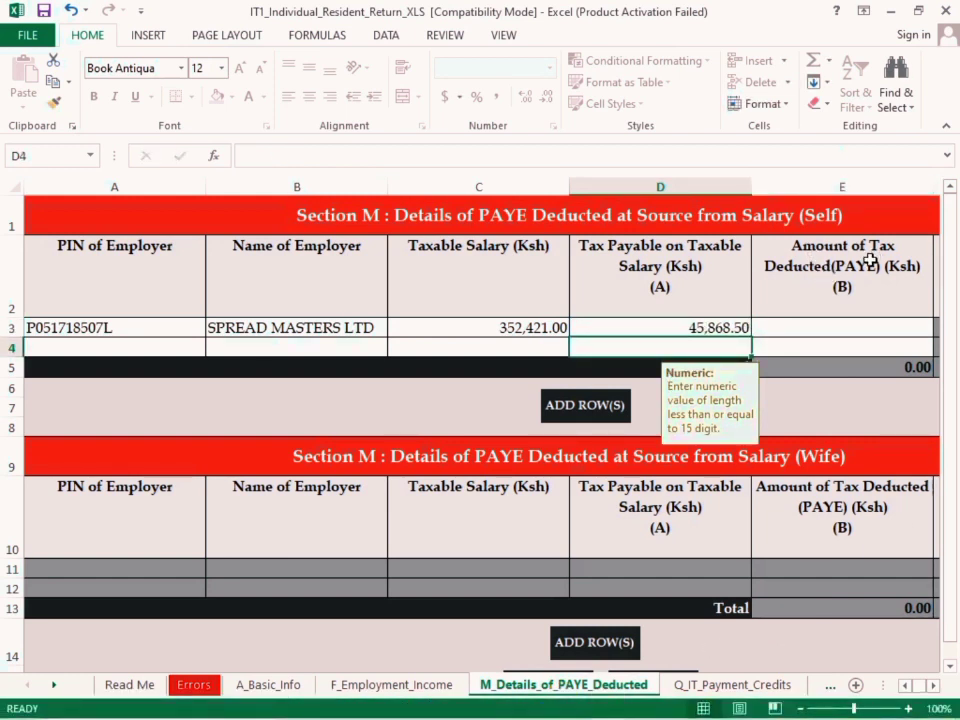
Check the total PAYE tax on the P9A card and enter 17229.7 as Amount of Tax Deducted (PAYE)
click(829, 322)
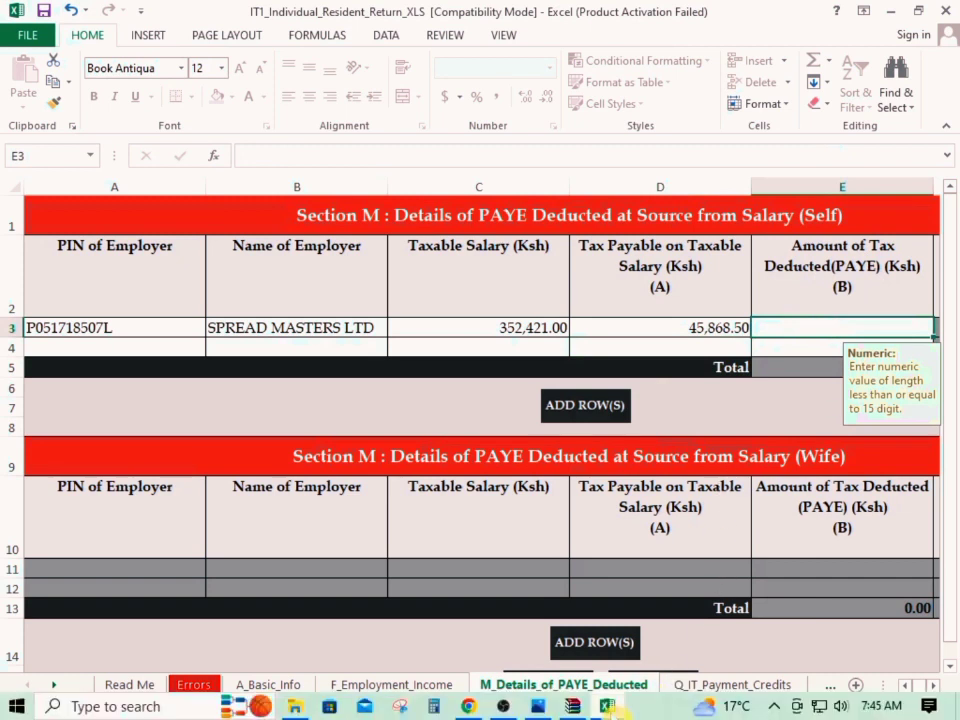
click(537, 706)
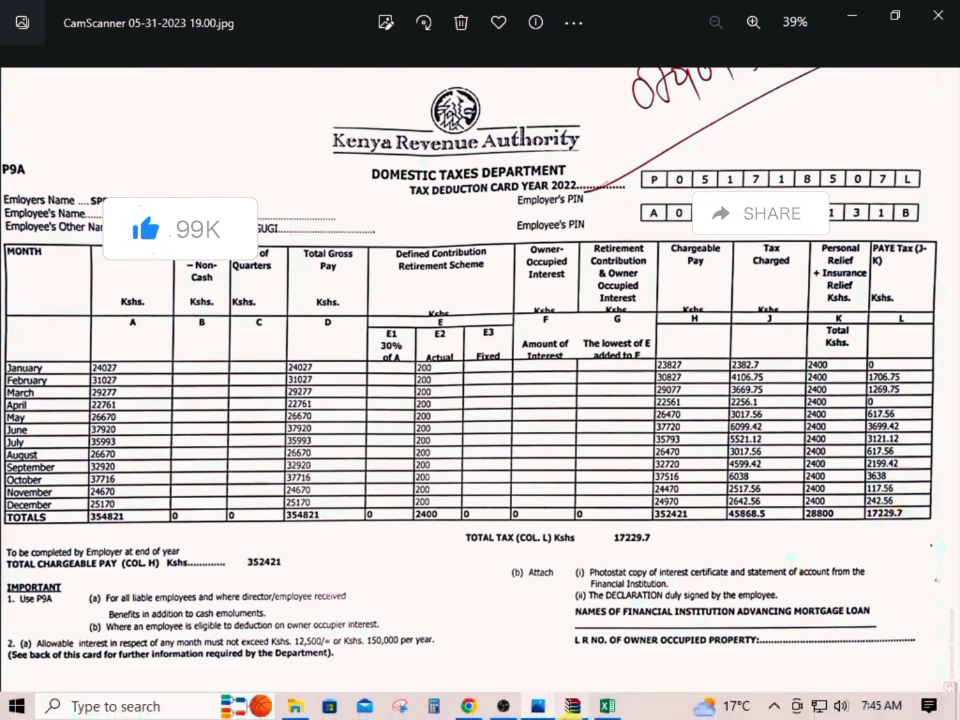
click(601, 707)
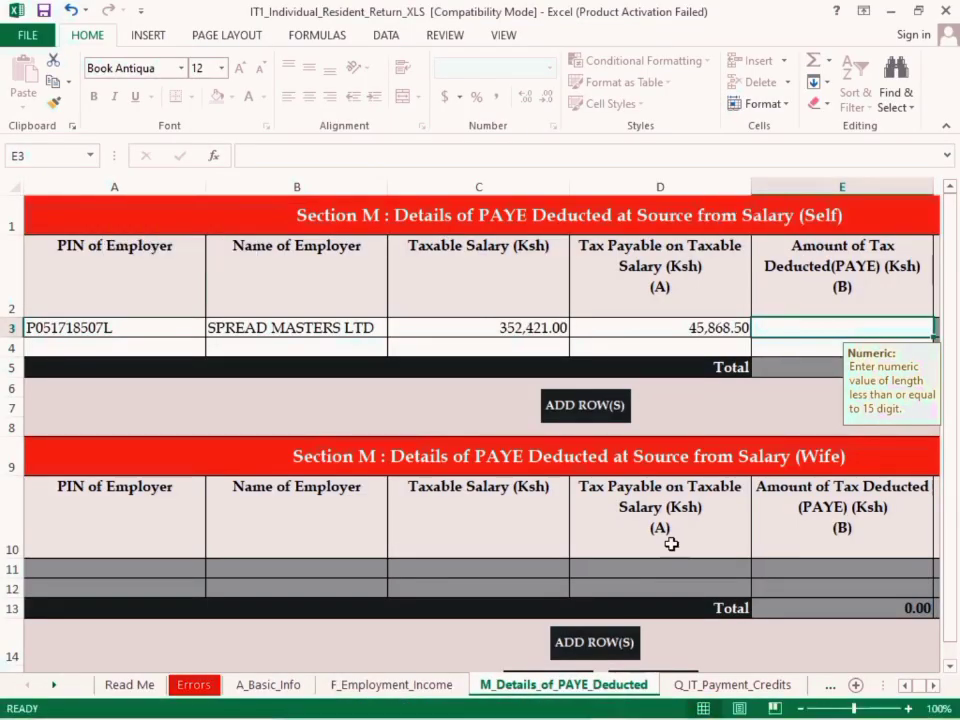
text(172)
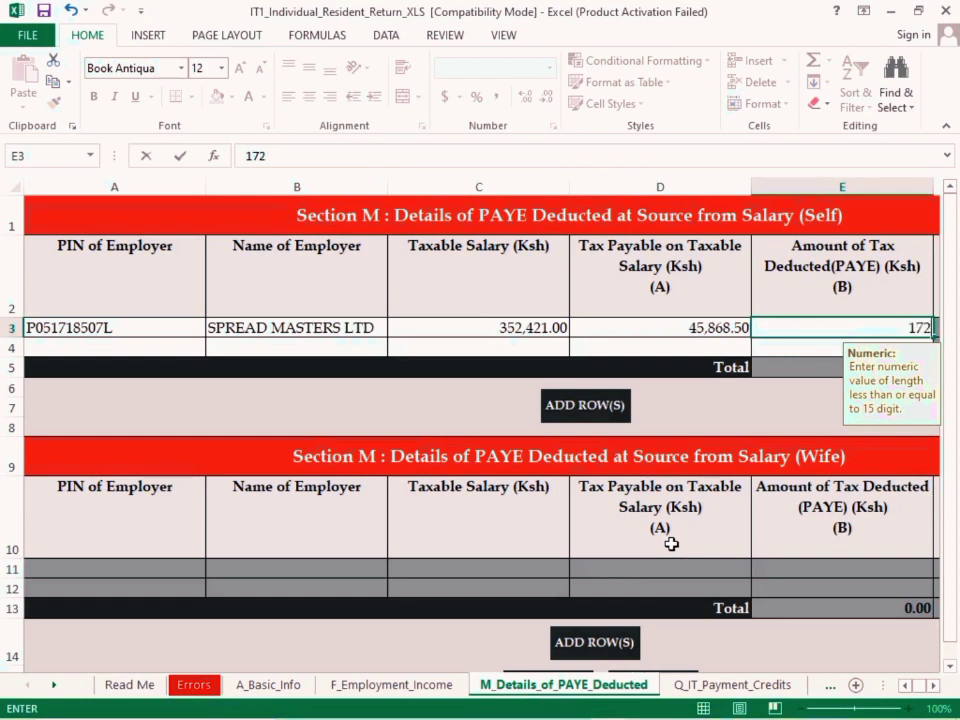
text(29.7)
click(755, 407)
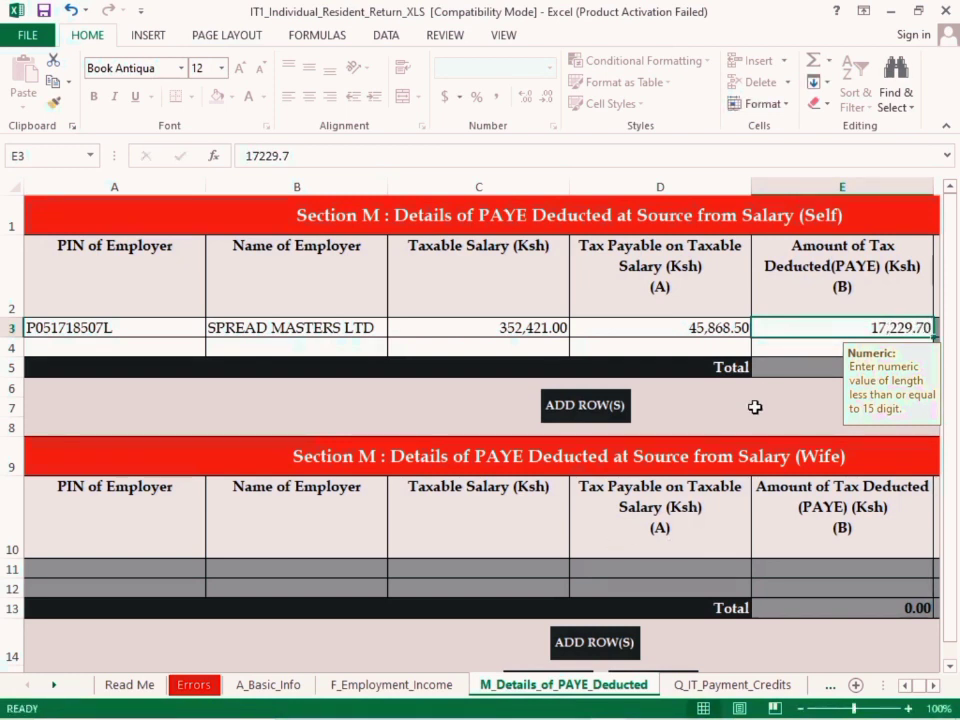
Advance past the income tax payment credits section, leaving it blank, to the Section T tax computation sheet
scroll(672, 657, down, 3)
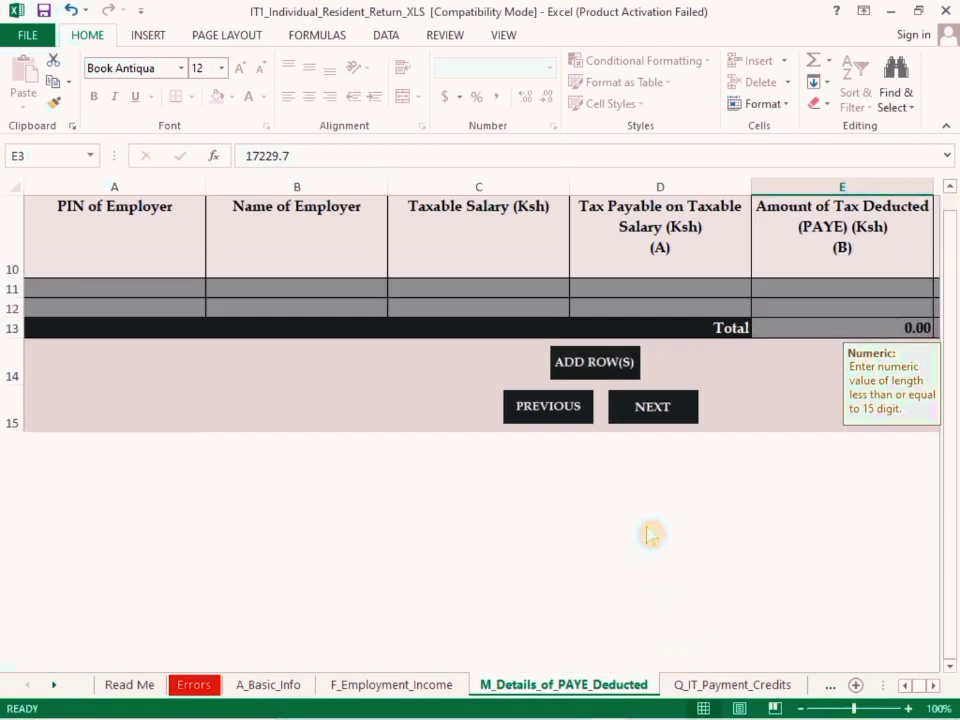
click(652, 409)
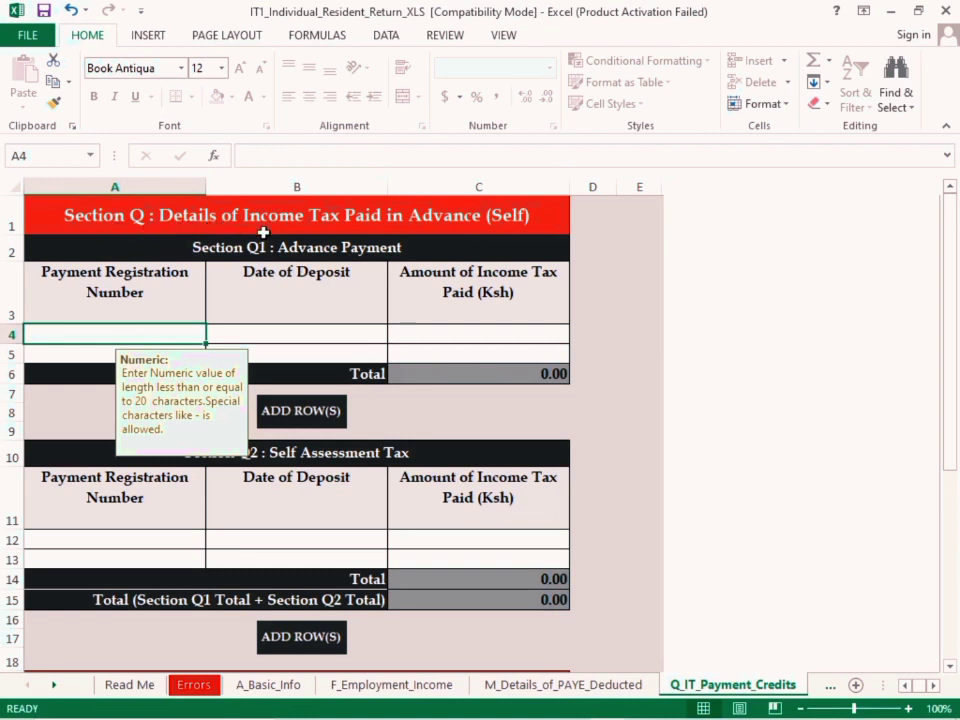
scroll(300, 233, down, 1)
scroll(300, 233, up, 1)
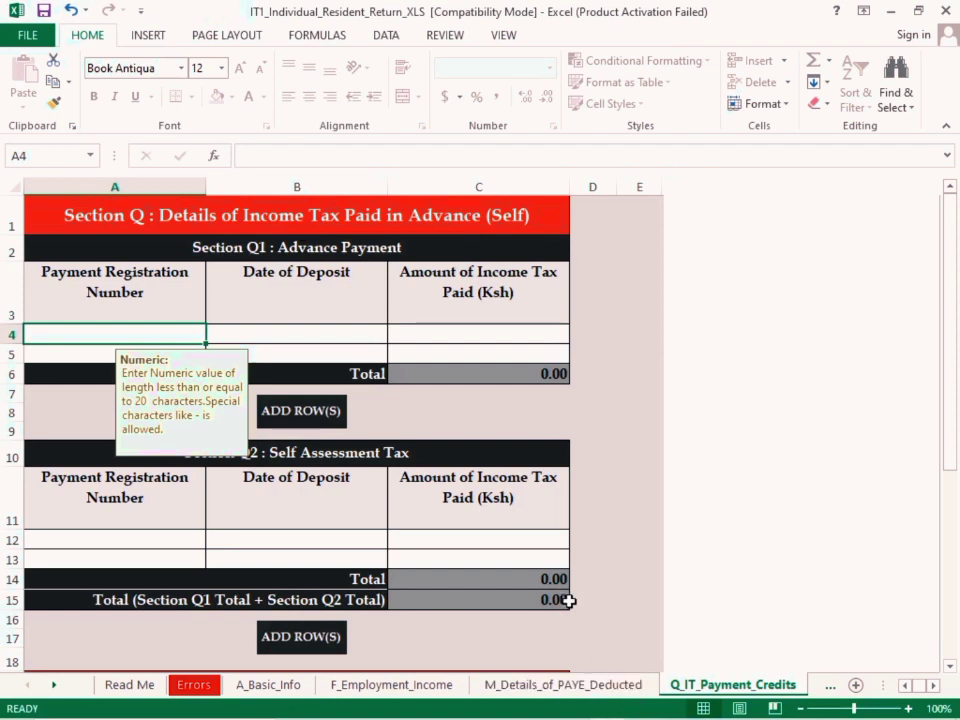
scroll(567, 600, down, 7)
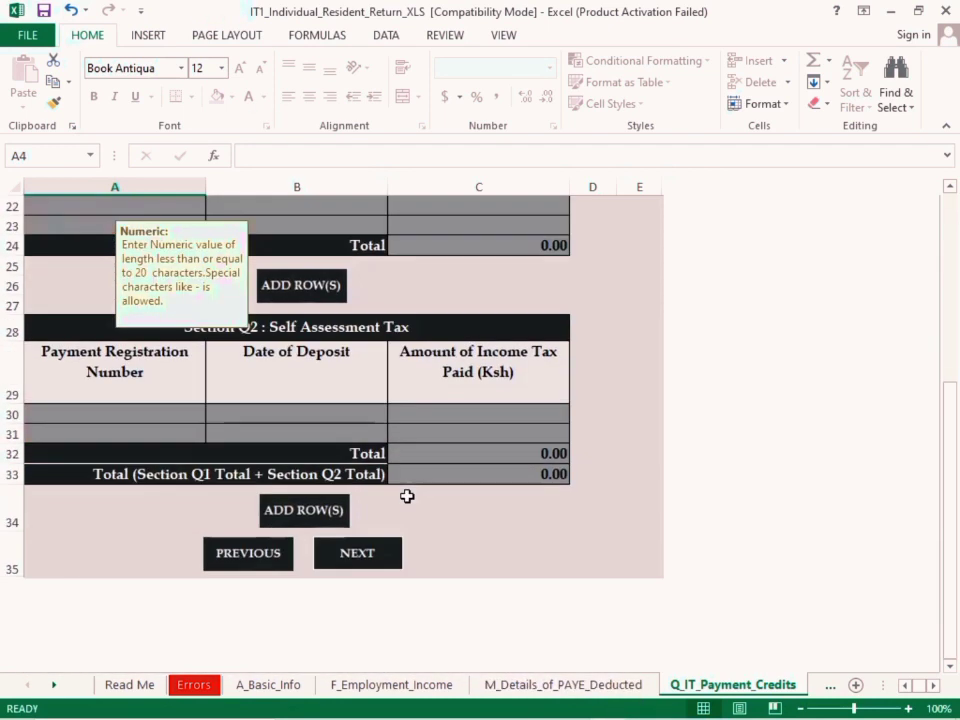
scroll(400, 510, down, 2)
click(370, 495)
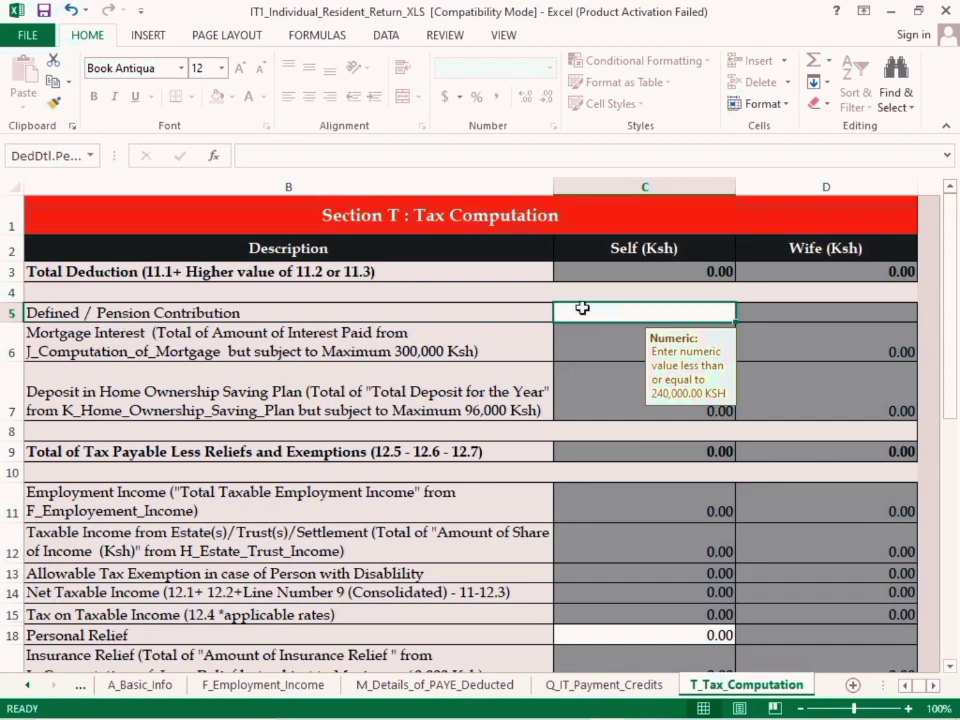
Consult the P9A card's actual retirement contribution total and enter 2400 as Defined / Pension Contribution for Self in Section T
click(537, 706)
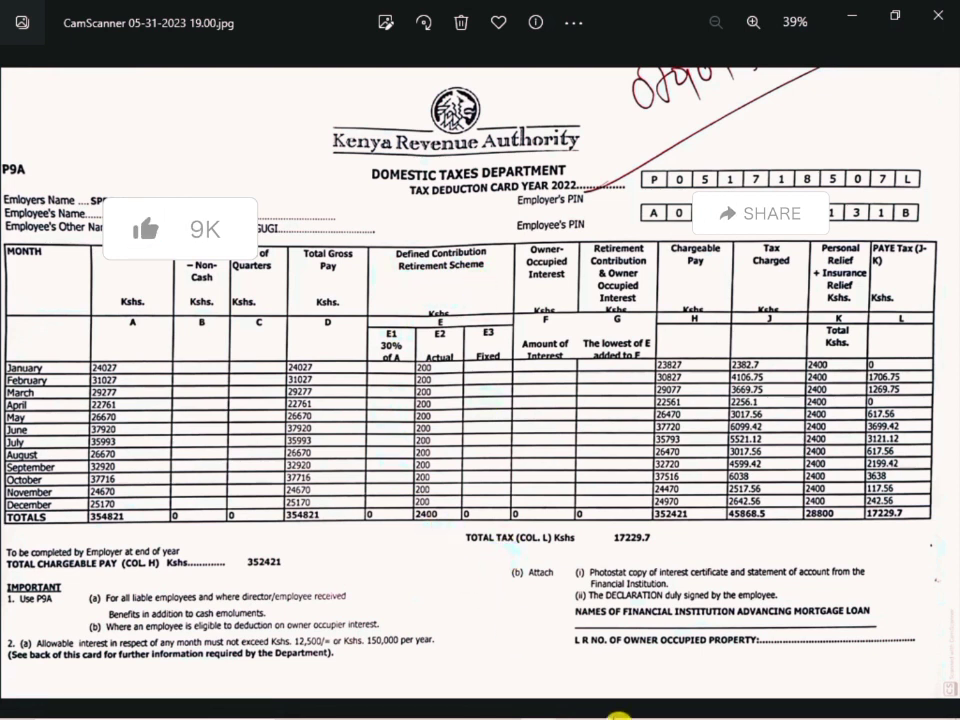
mouse_move(634, 711)
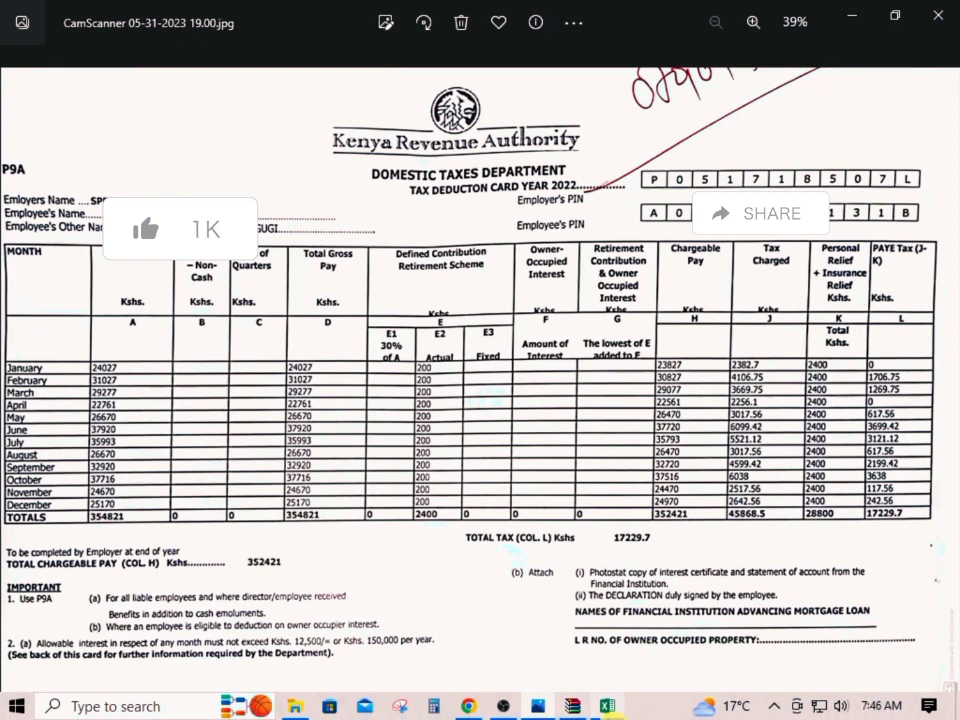
click(607, 707)
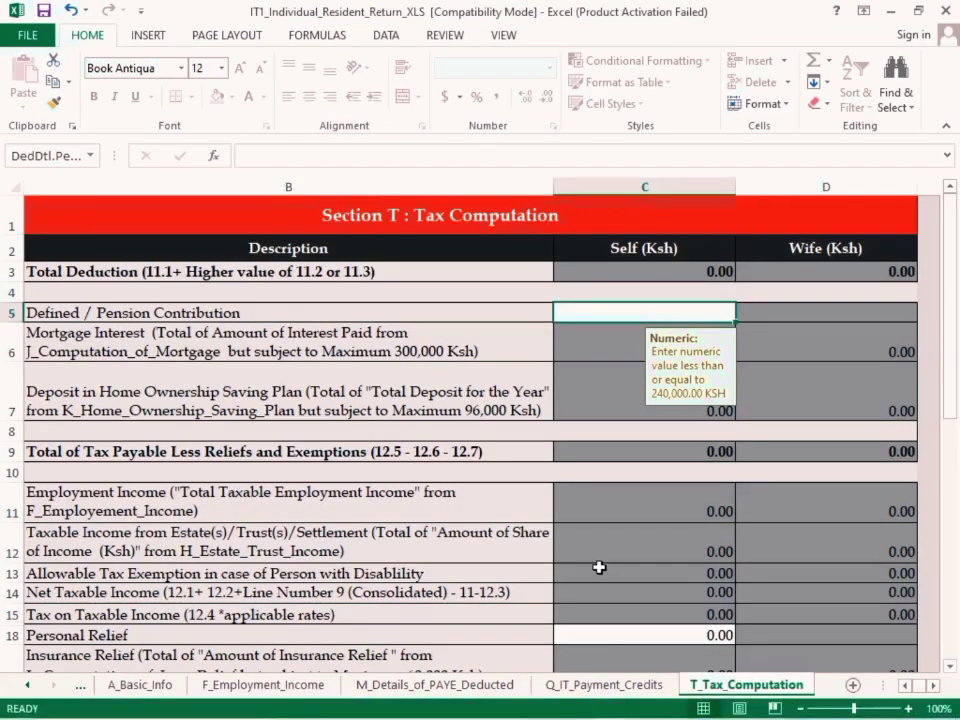
text(2400)
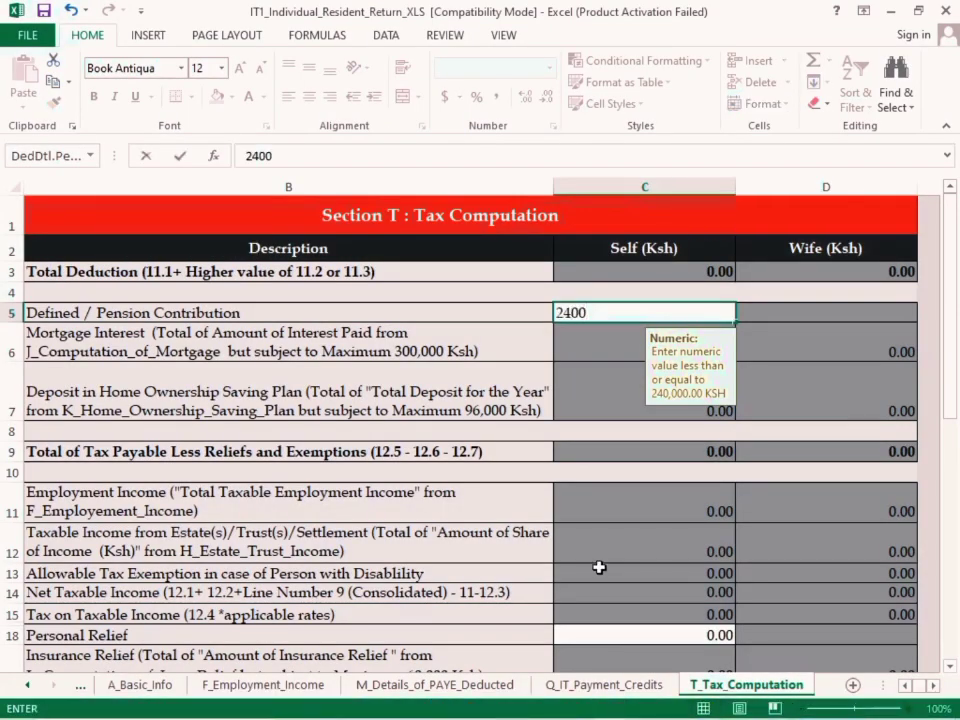
key(Return)
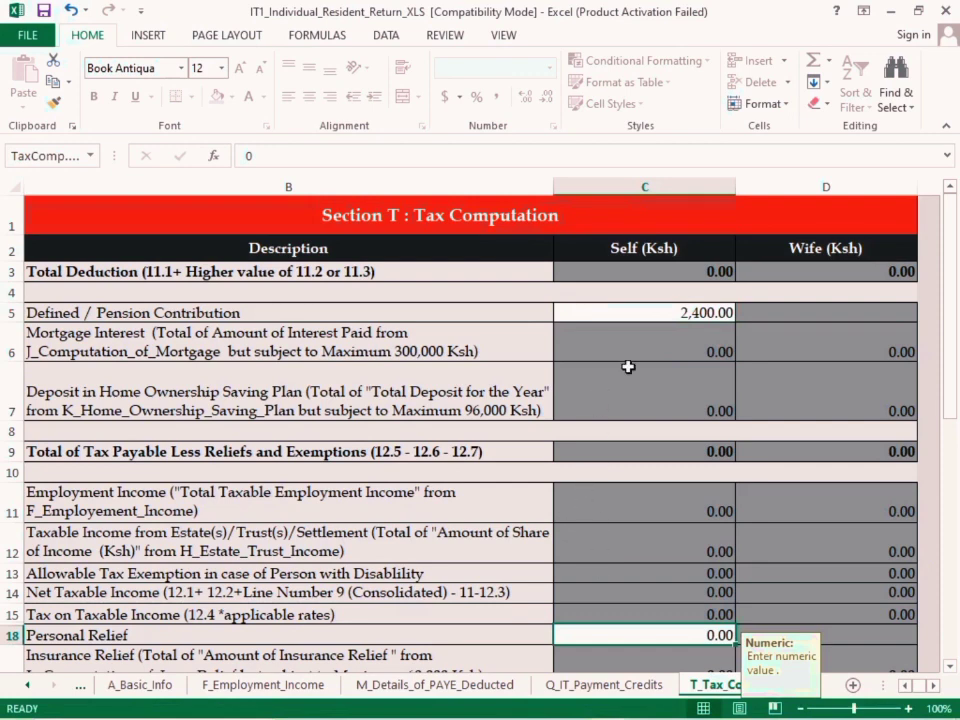
Check the total personal relief on the P9A card and enter 28800 as Personal Relief for Self
scroll(628, 367, down, 1)
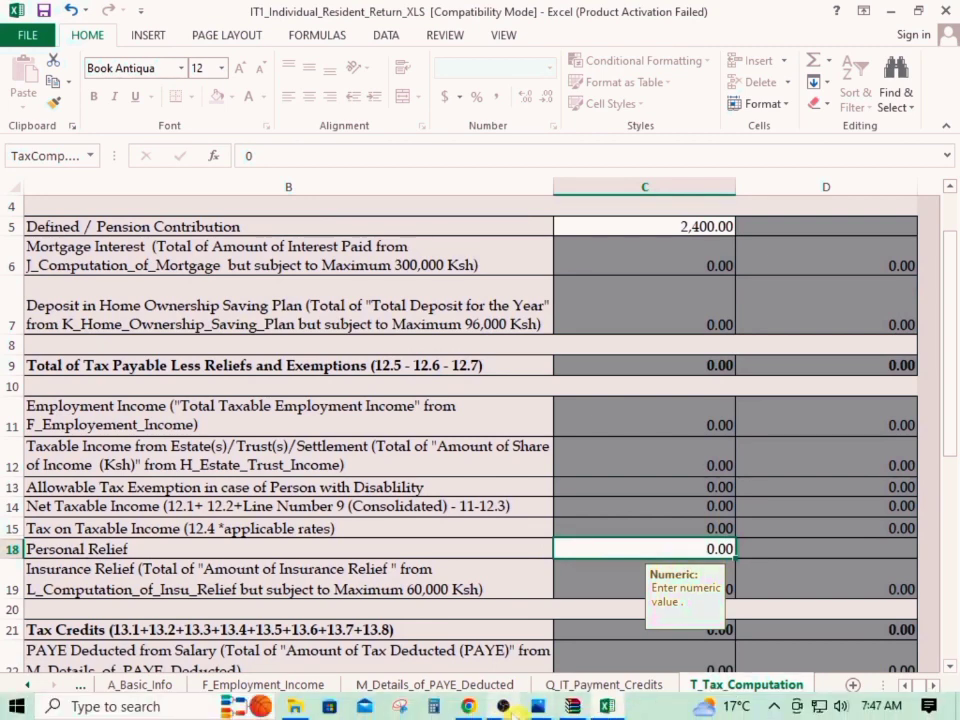
click(537, 706)
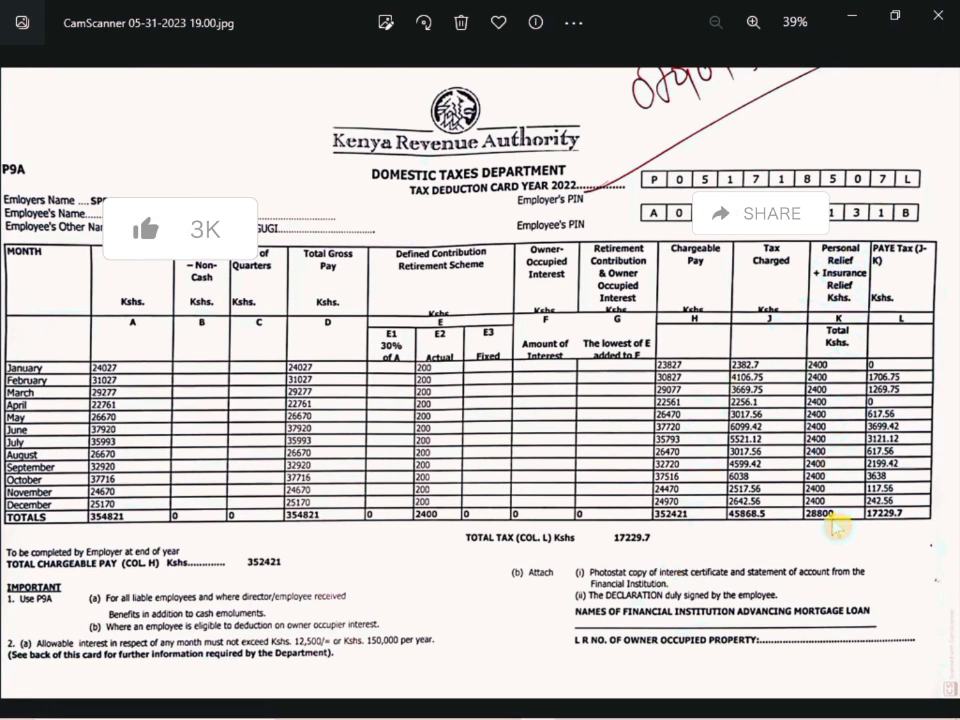
mouse_move(520, 712)
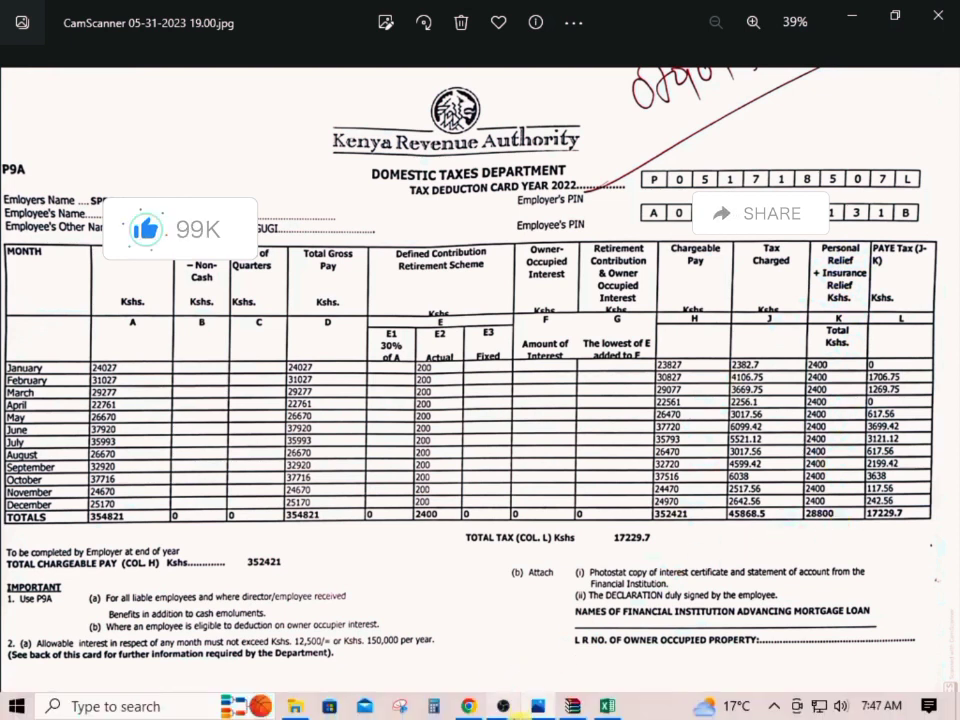
click(607, 706)
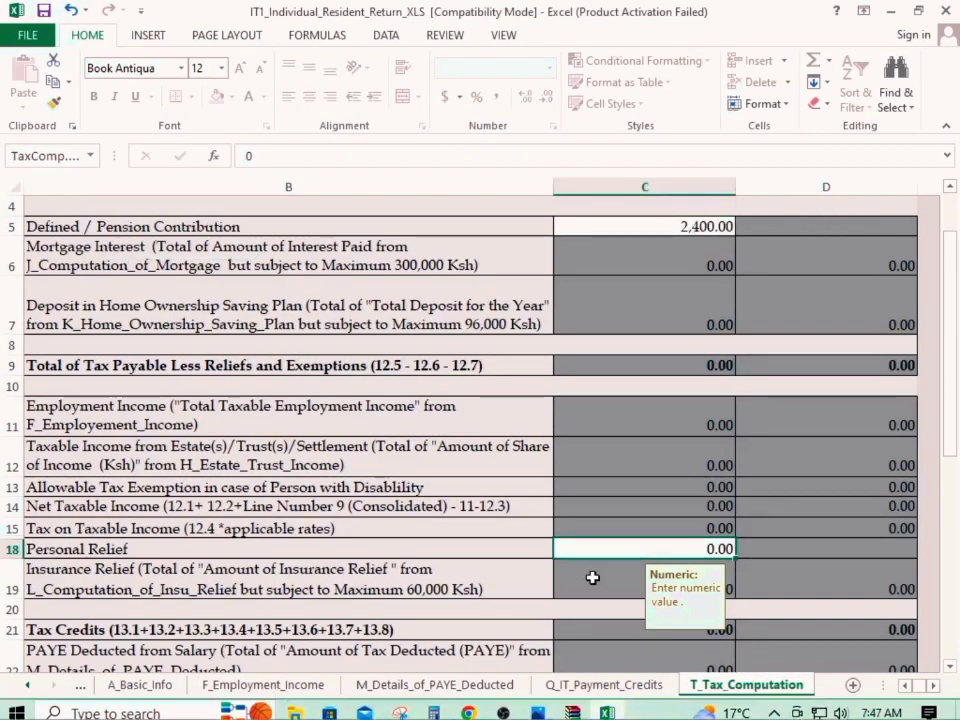
text(288)
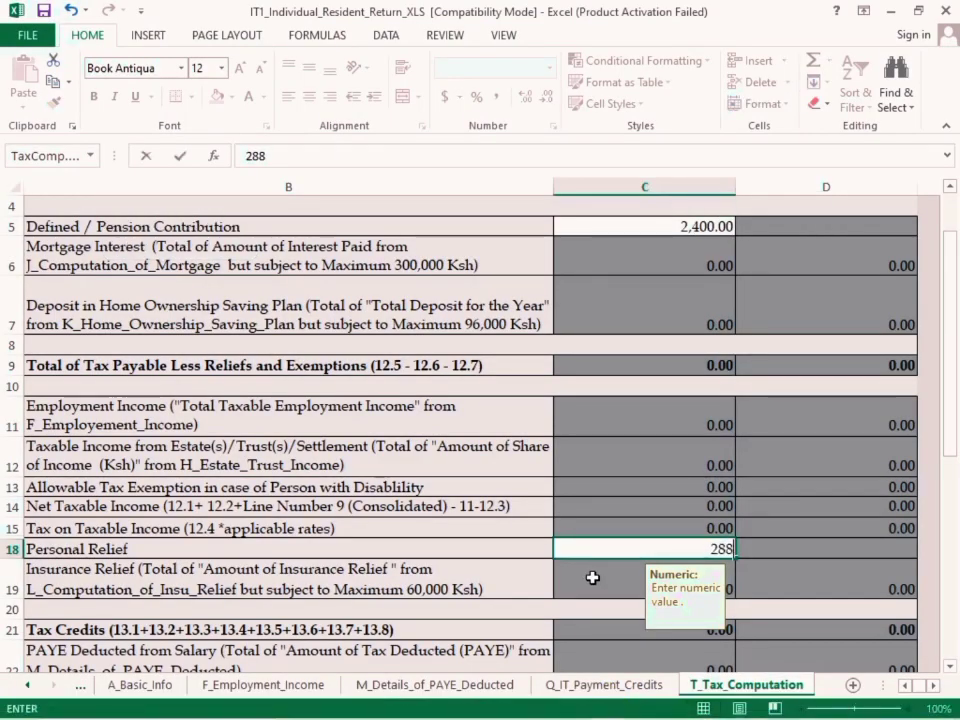
text(00)
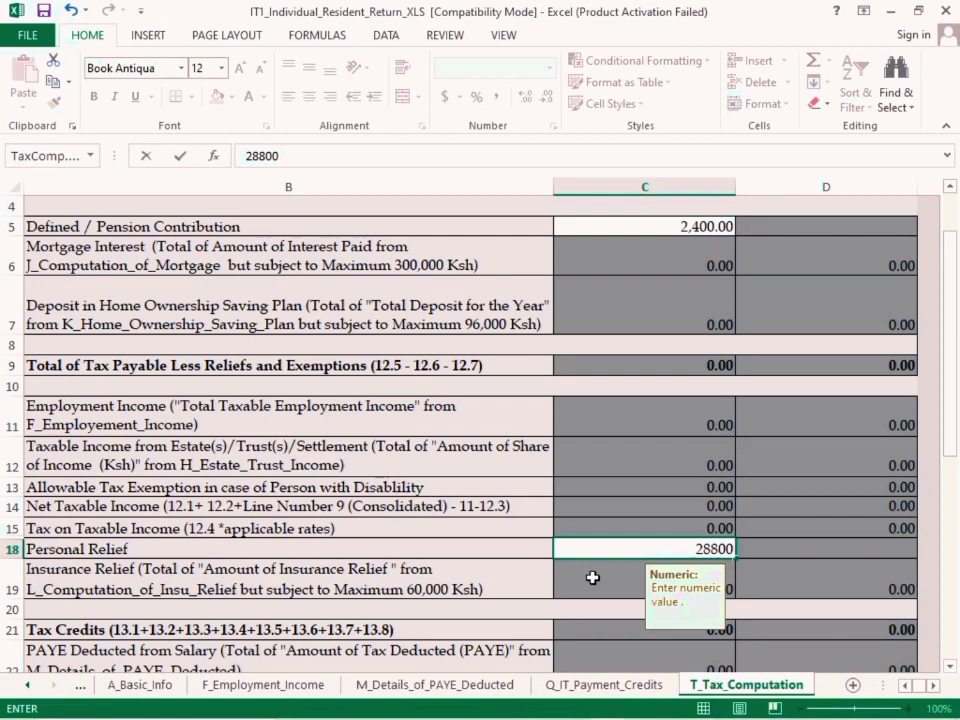
click(789, 555)
Validate the completed return from the end of the Section T tax computation sheet
scroll(789, 555, down, 5)
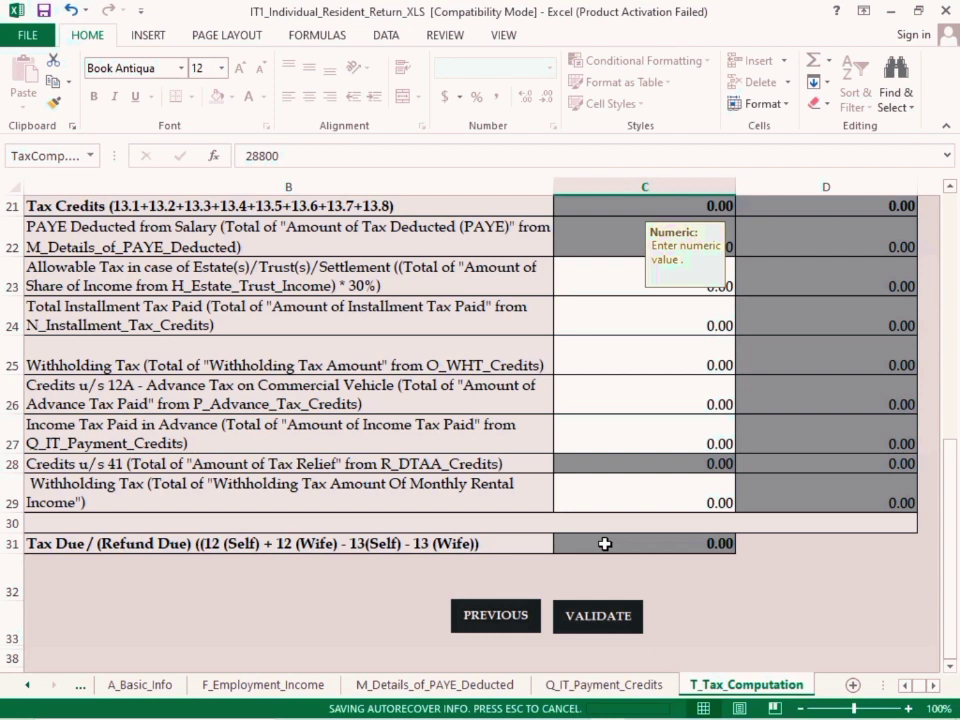
click(596, 620)
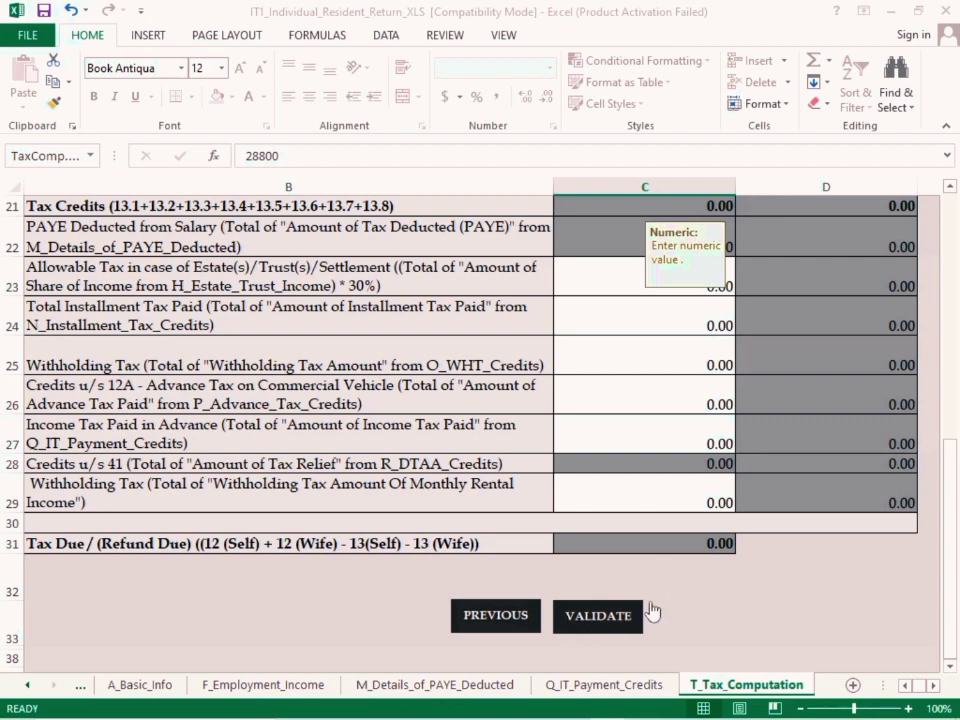
mouse_move(420, 712)
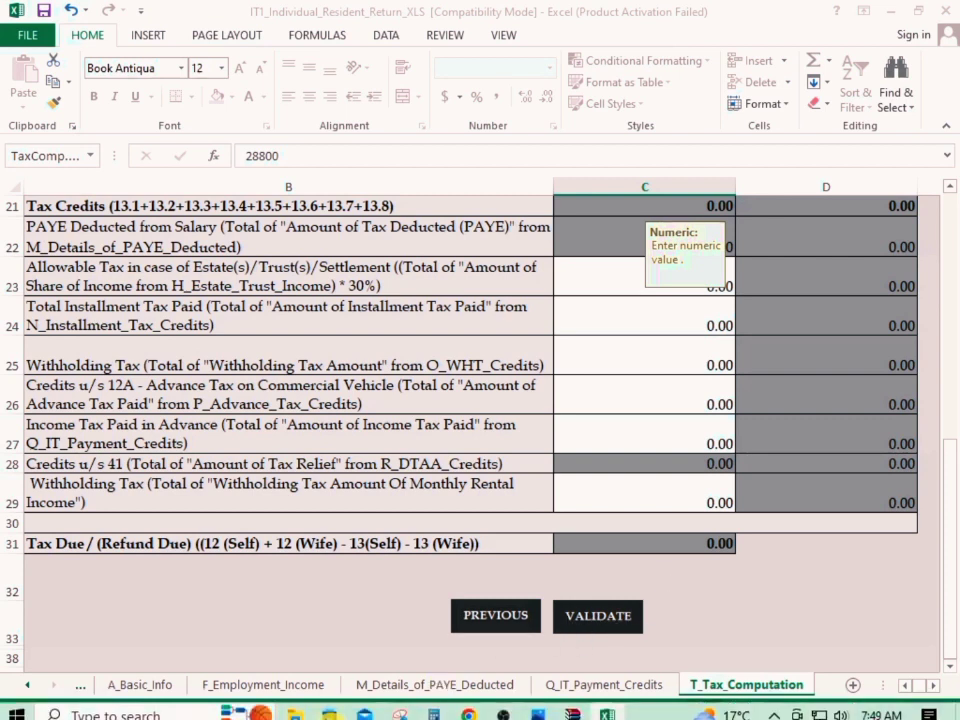
click(468, 706)
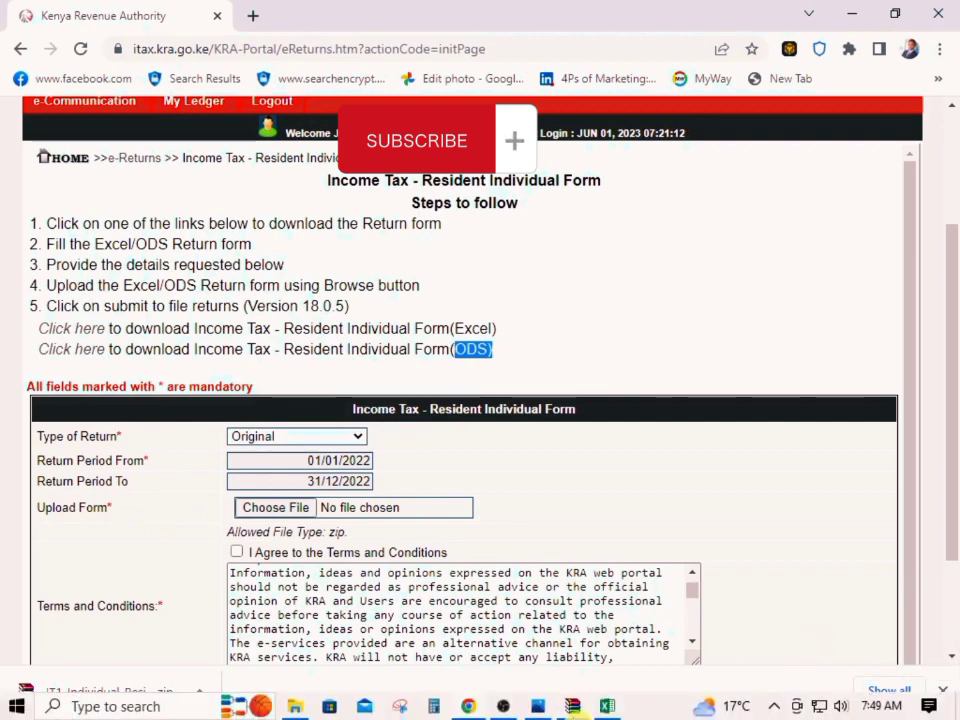
click(605, 706)
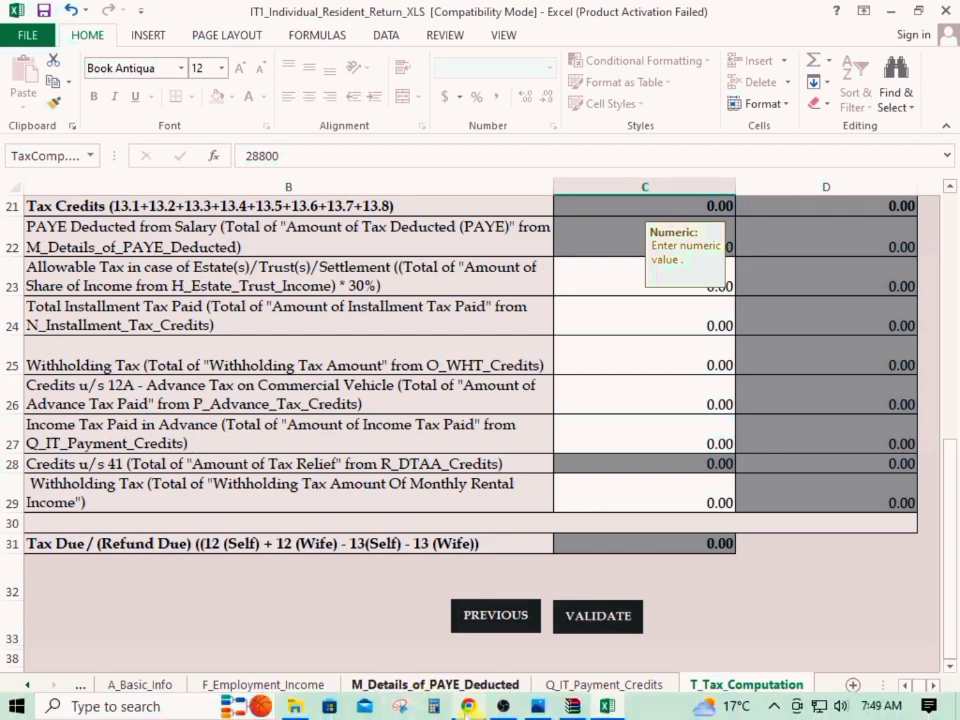
click(468, 706)
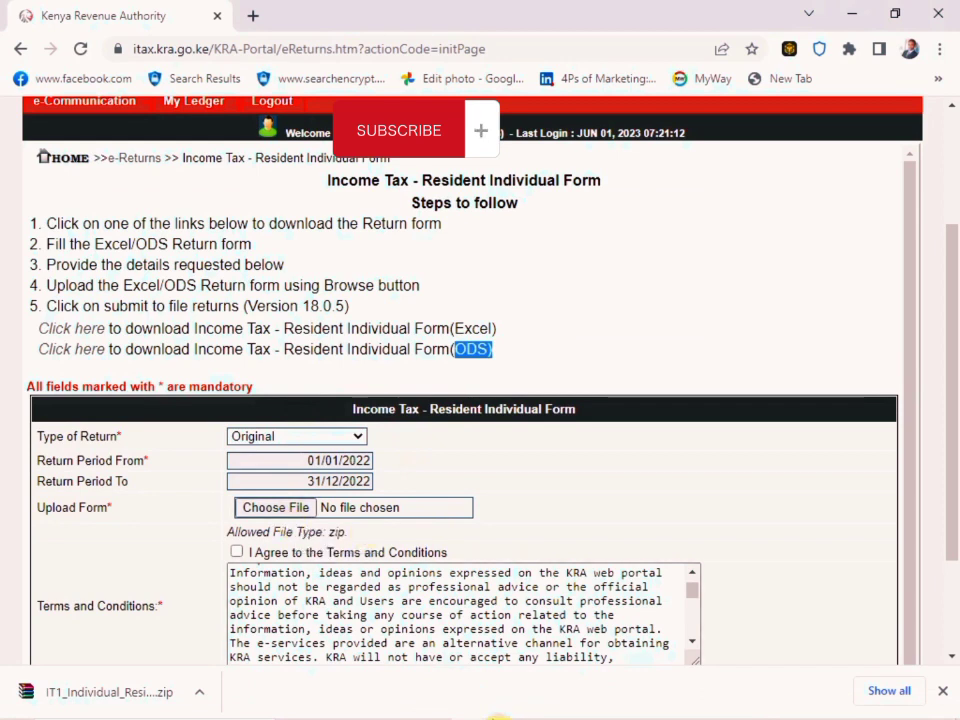
click(607, 706)
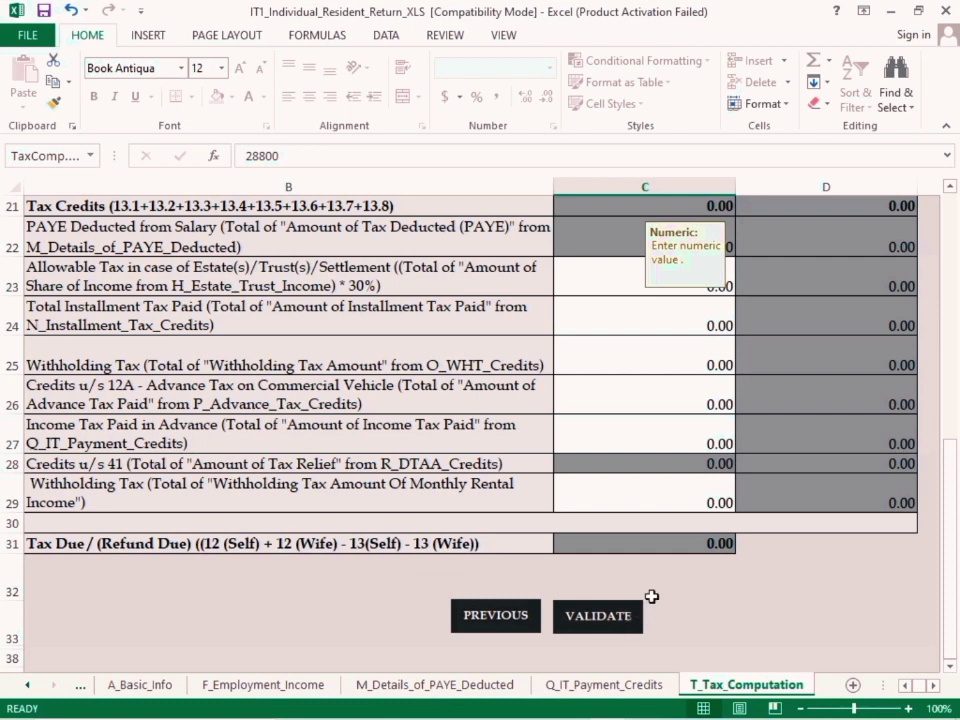
Review the return workbook's PAYE, employment income and basic info sheets and the P9A card, finishing on the tax computation sheet
click(622, 688)
click(500, 686)
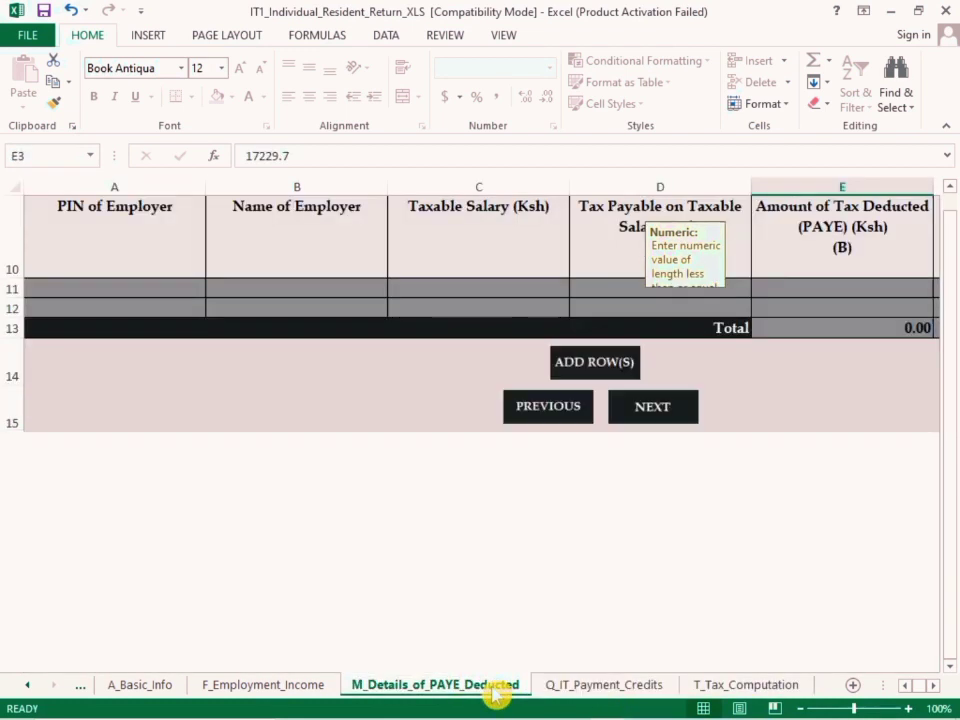
click(280, 686)
click(145, 686)
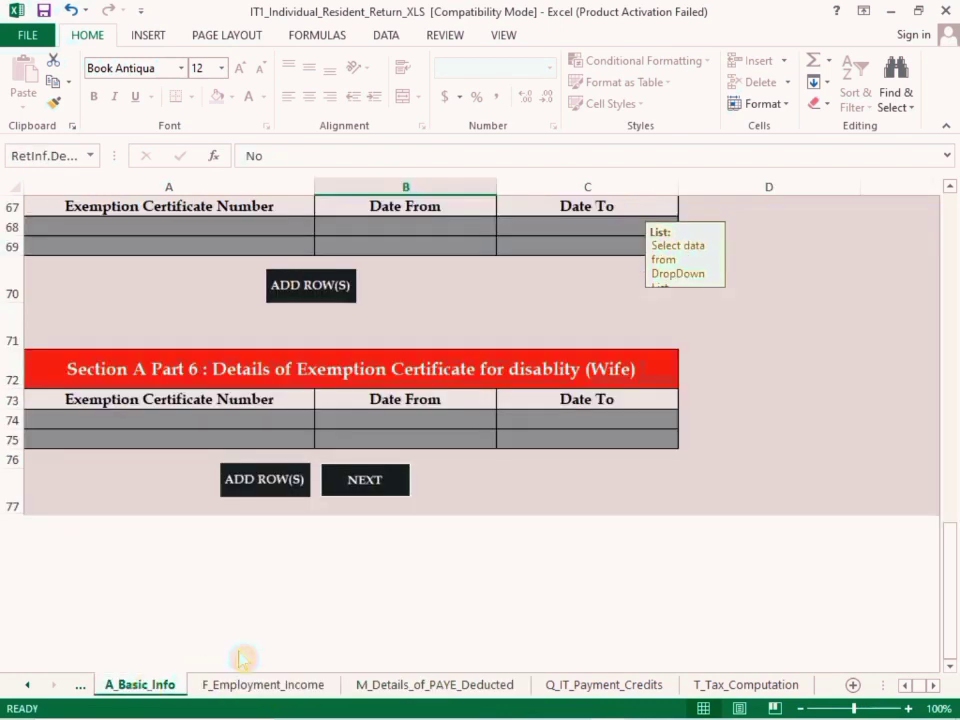
click(538, 706)
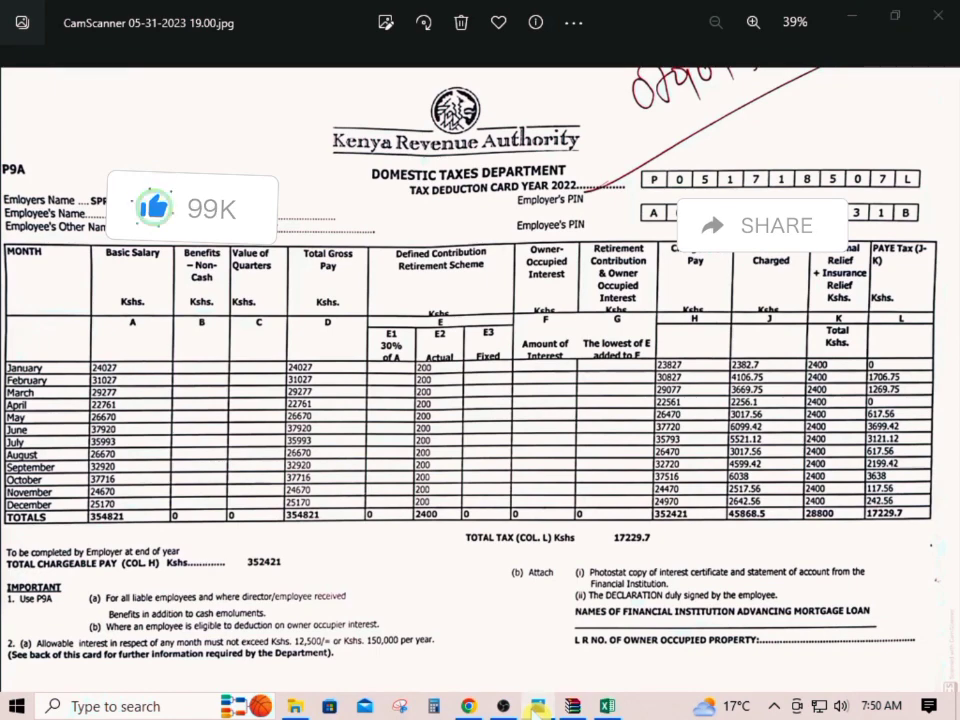
click(538, 706)
click(538, 706)
click(538, 706)
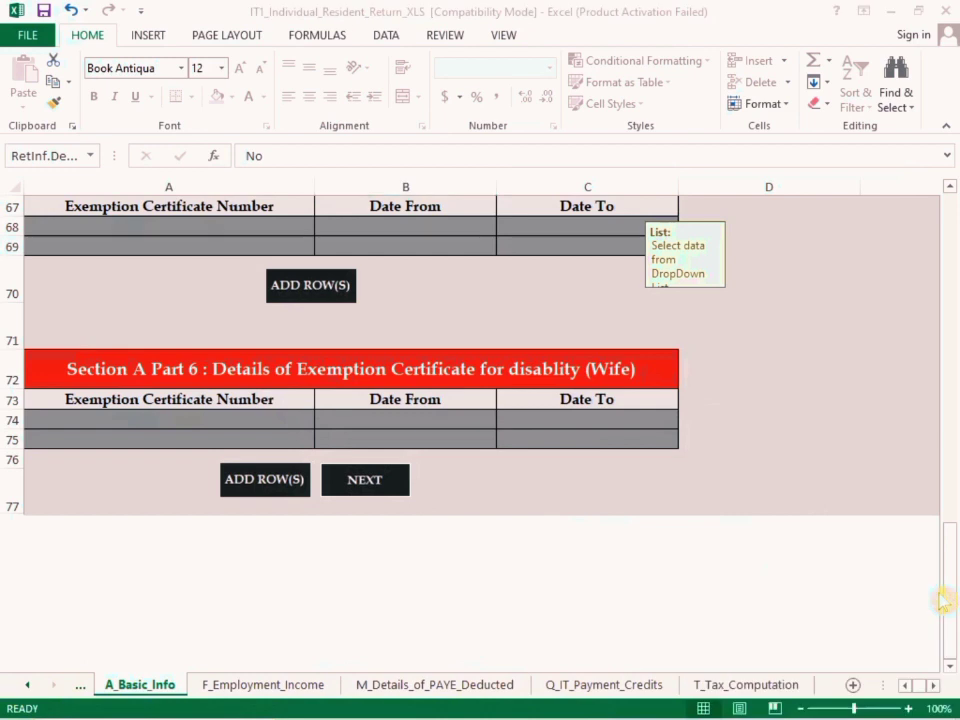
click(933, 687)
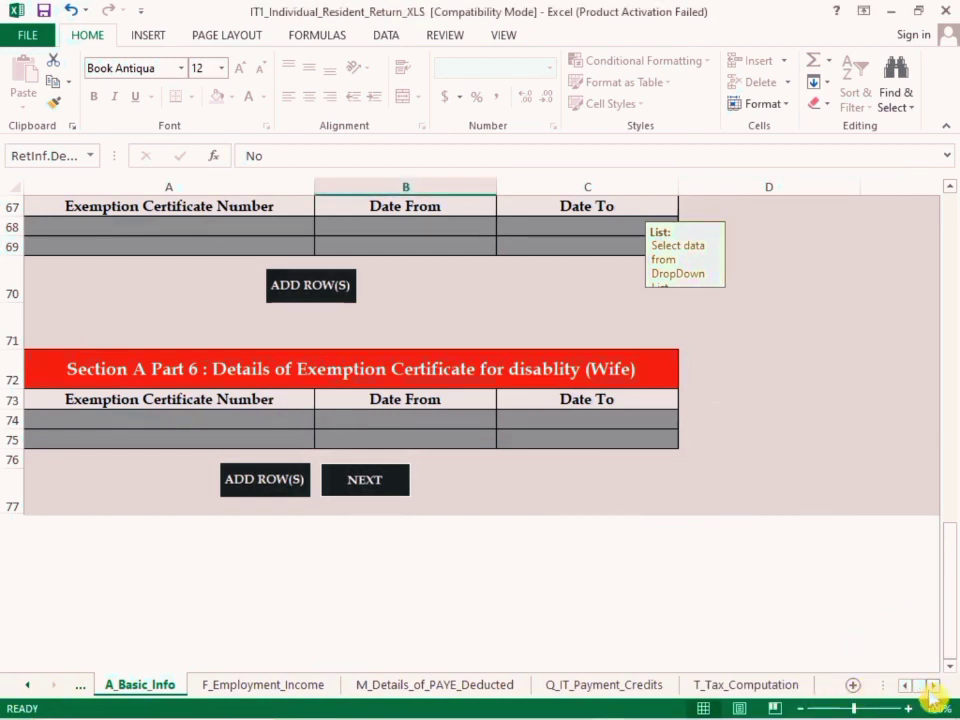
click(765, 686)
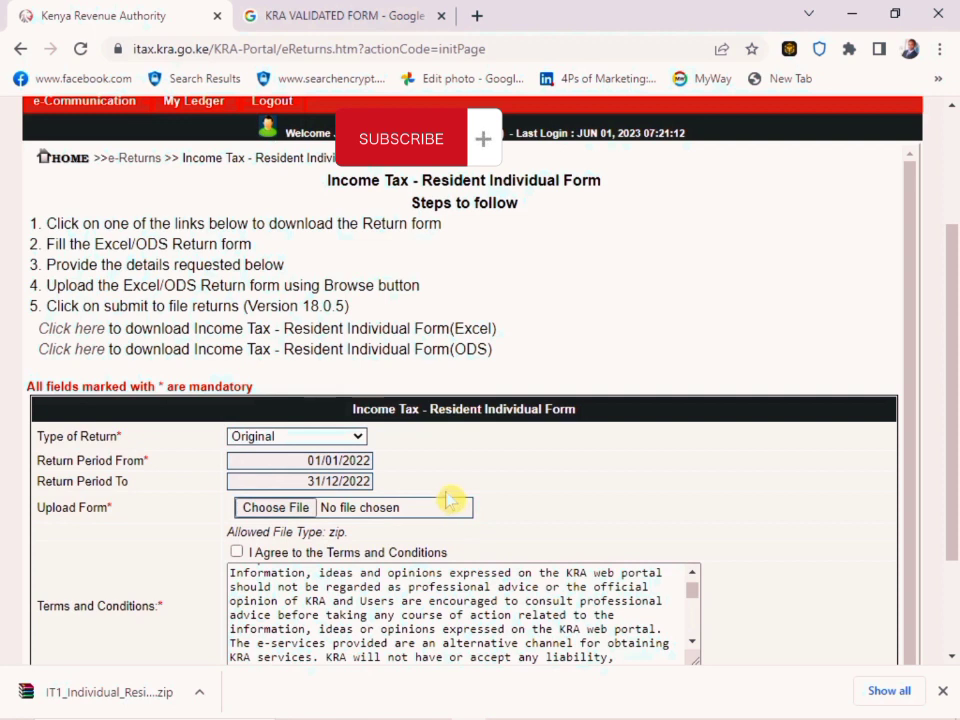
On the iTax return page, attach the ITR XML file from the dated ITR folder in Documents as the upload form
scroll(374, 458, down, 1)
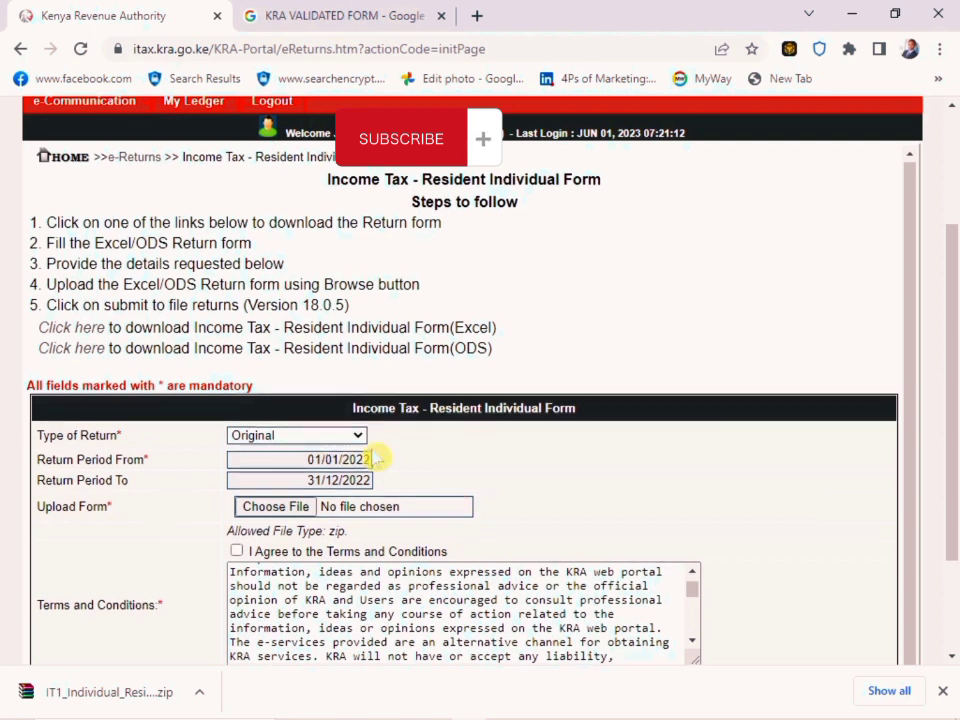
scroll(373, 459, down, 1)
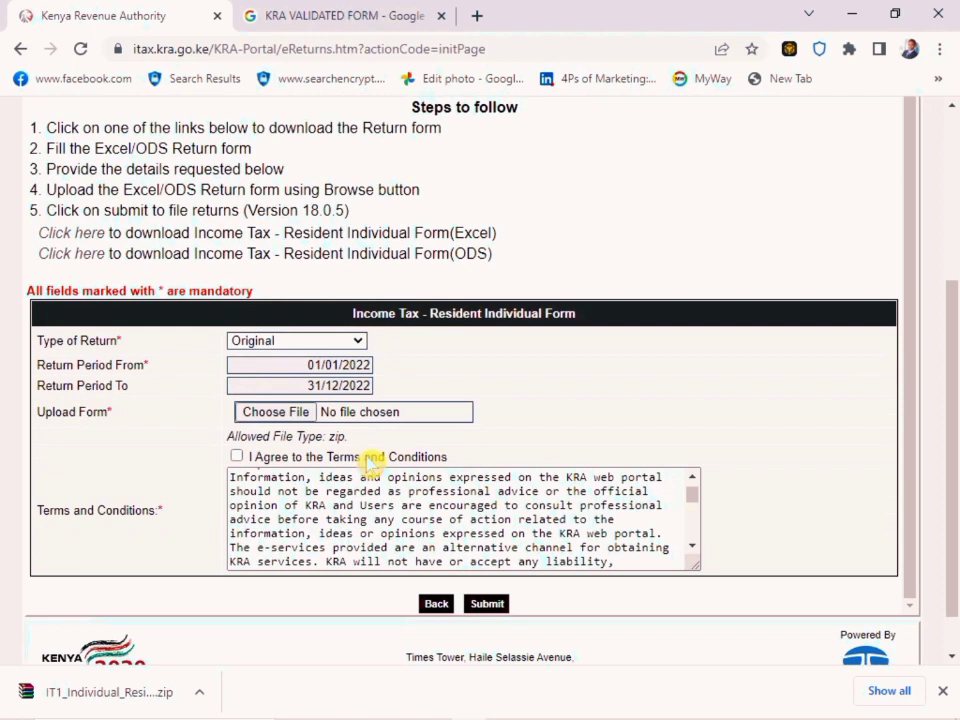
click(297, 421)
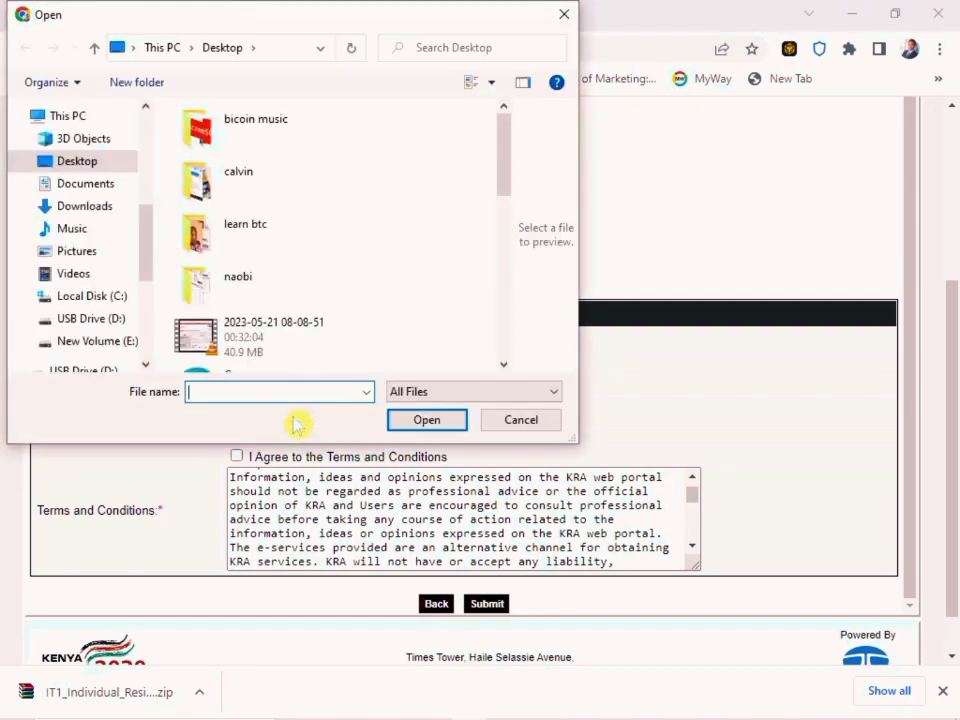
click(98, 186)
click(250, 140)
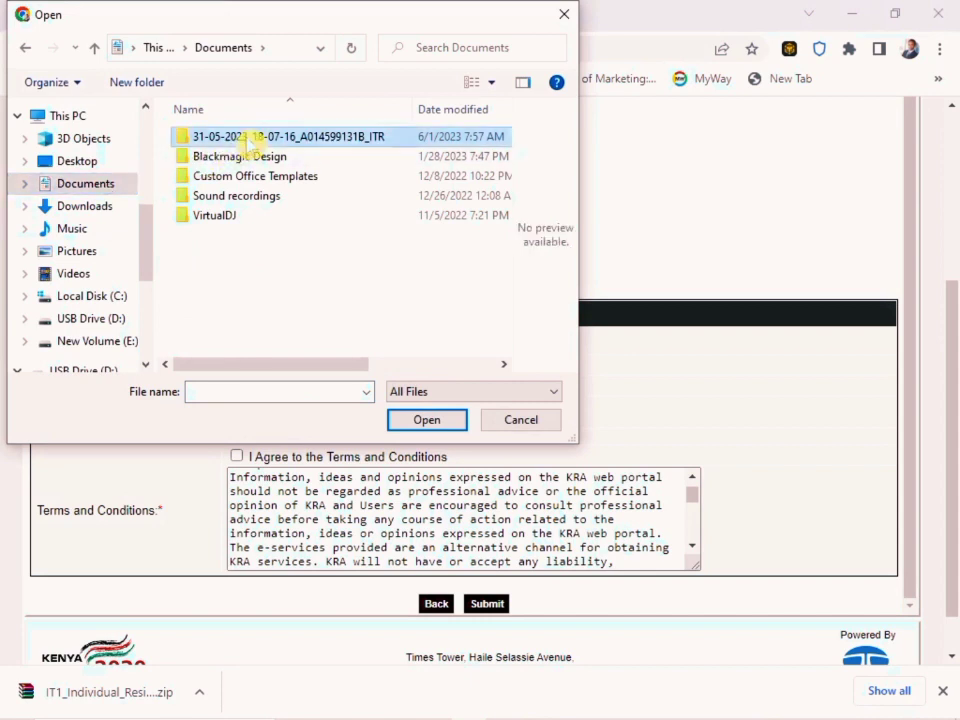
double_click(313, 145)
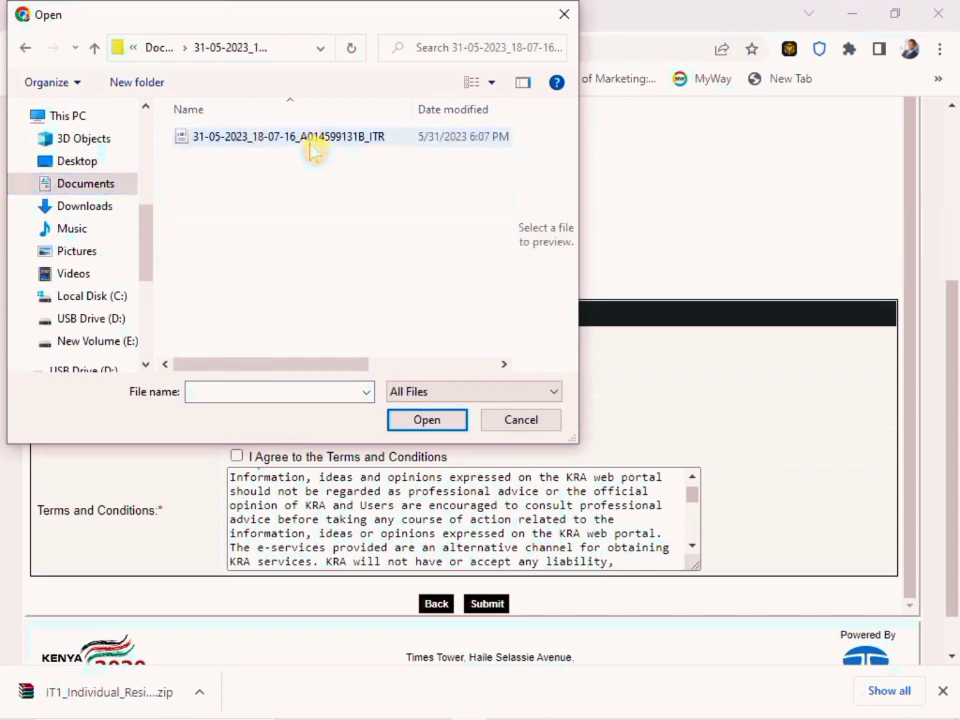
click(315, 148)
click(450, 430)
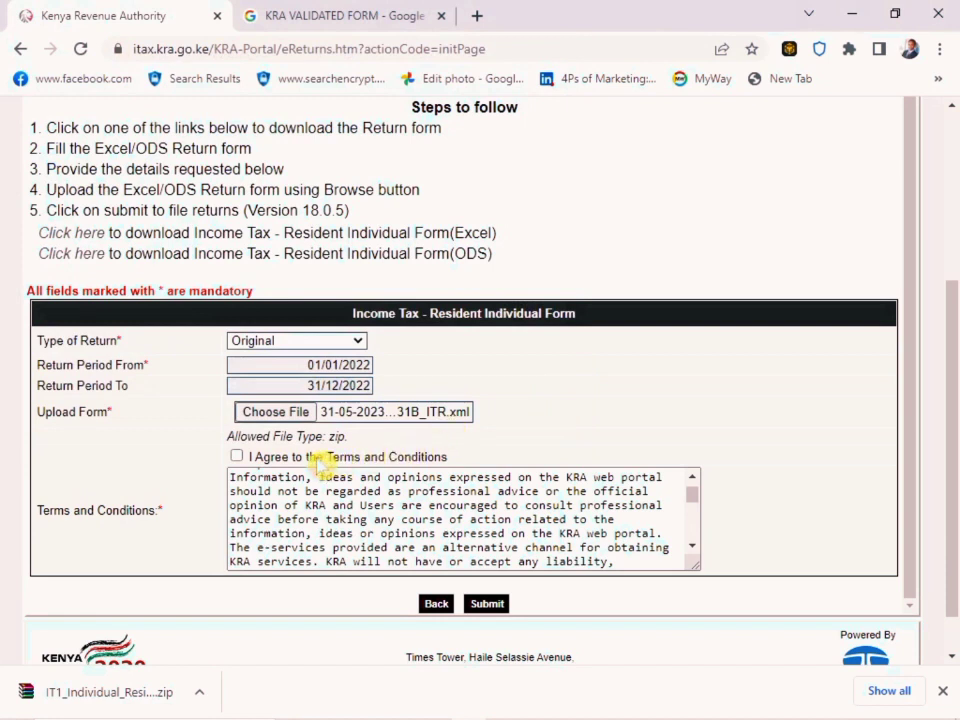
Agree to the Terms and Conditions and go through their text to the end
click(237, 456)
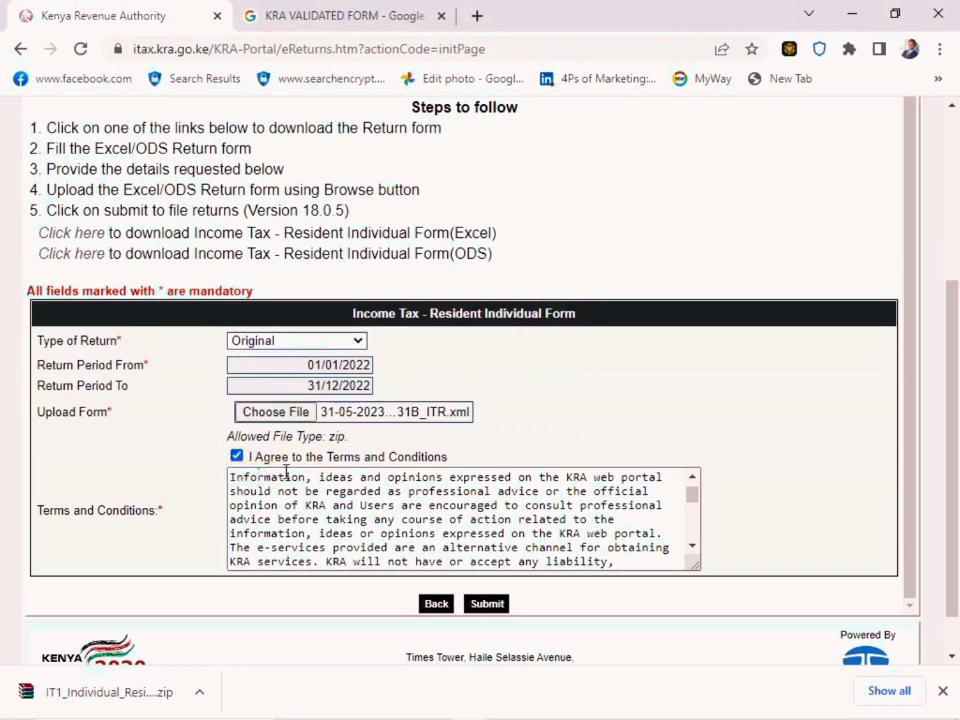
scroll(287, 472, down, 3)
scroll(290, 478, down, 10)
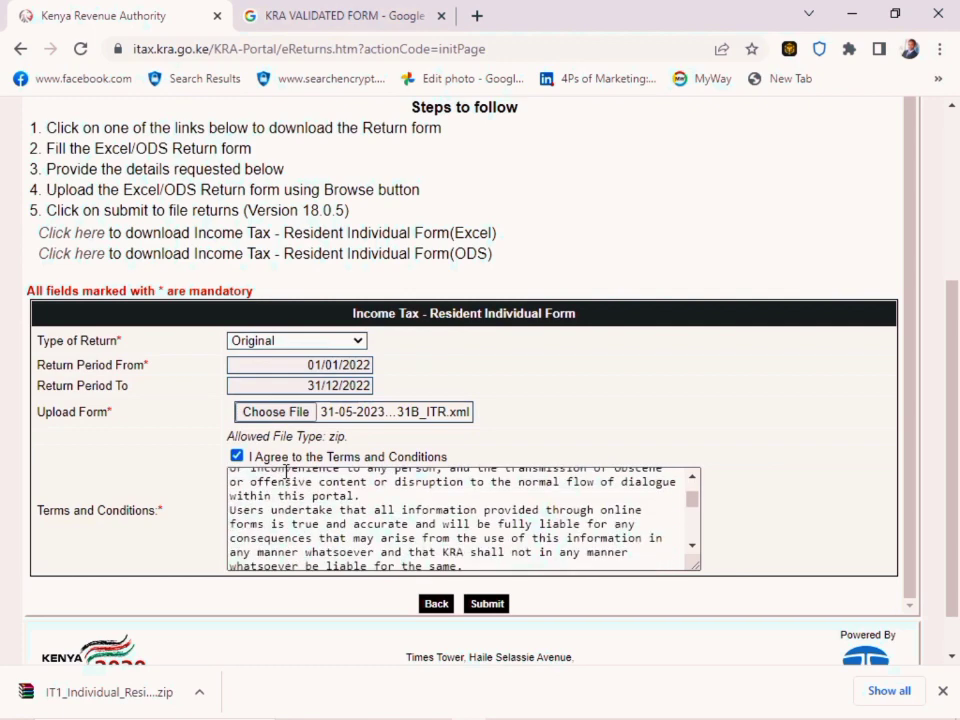
scroll(297, 486, down, 3)
scroll(800, 498, down, 2)
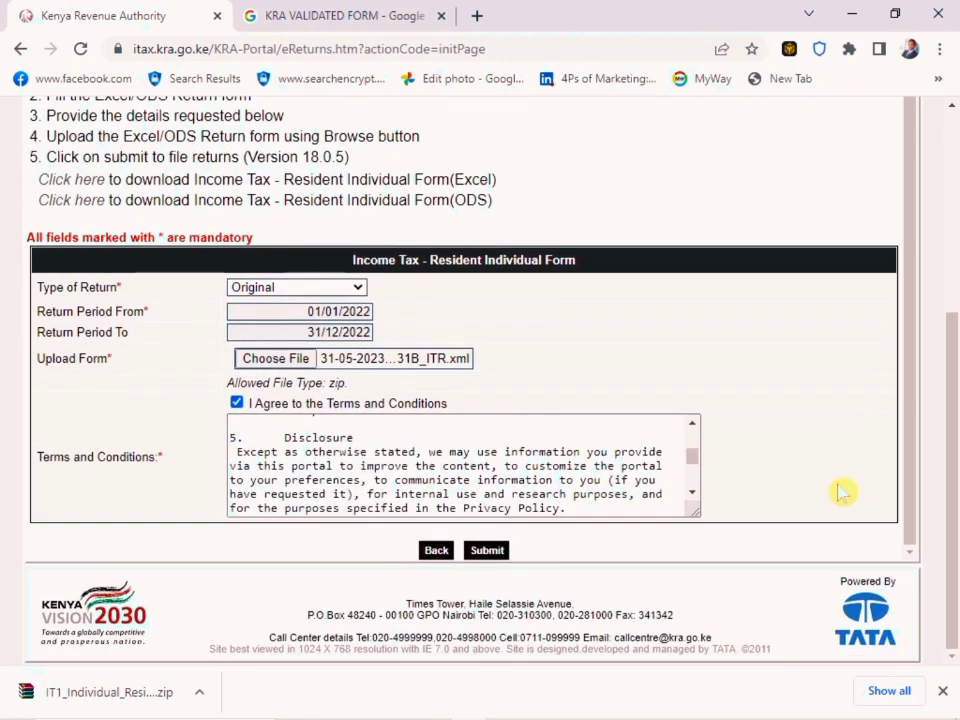
scroll(697, 470, down, 3)
scroll(697, 470, down, 6)
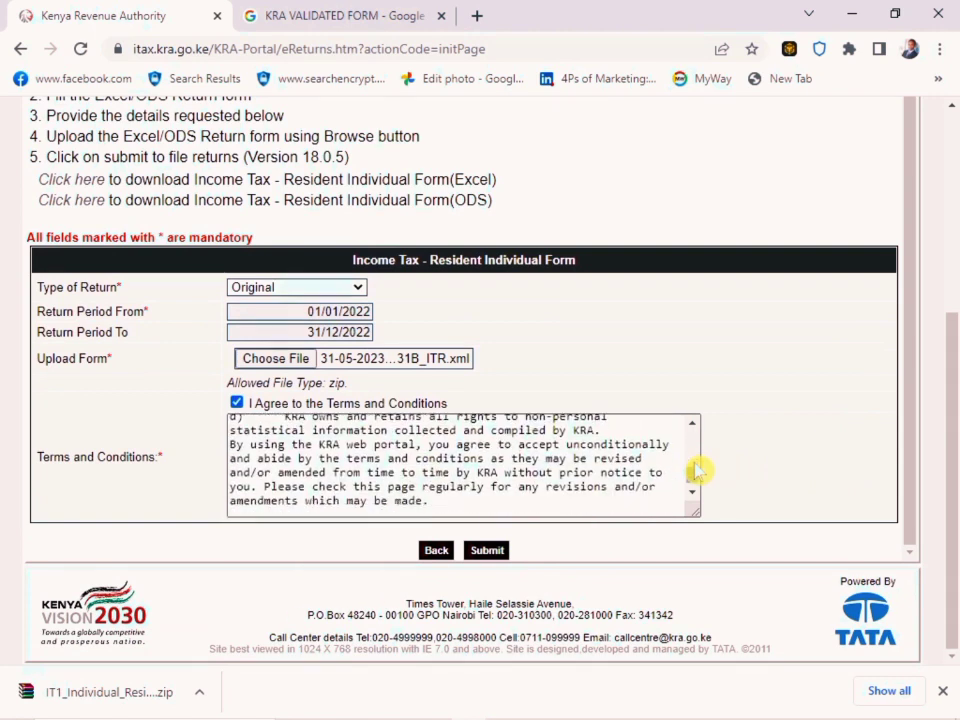